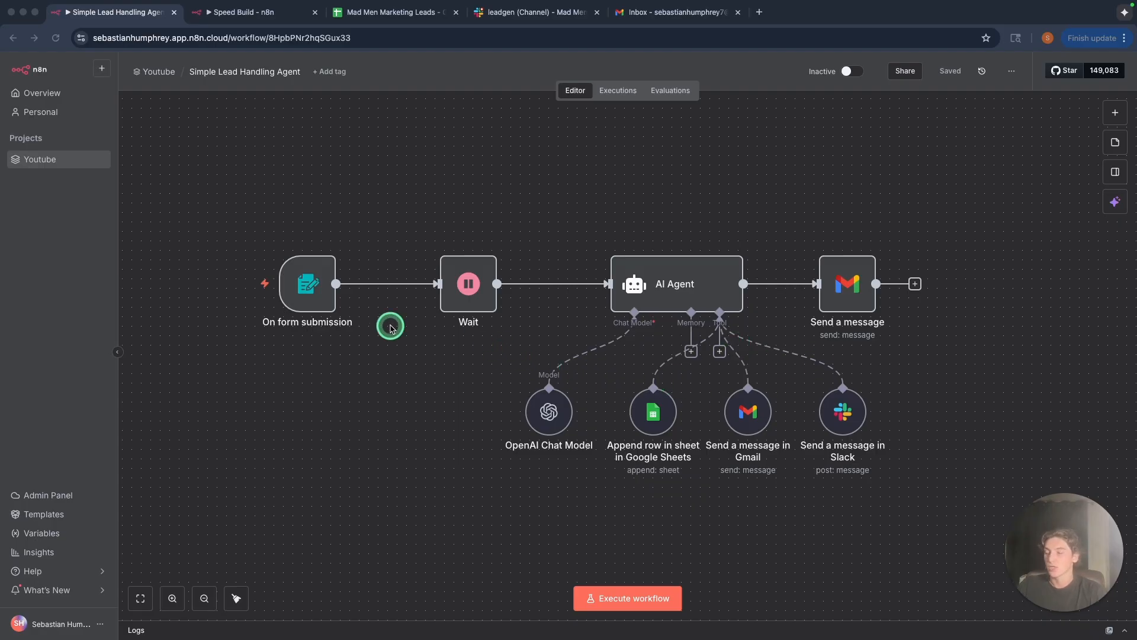
Run the workflow and submit its test form with contact details, NorthFlow Media, E-commerce Marketing, <10 employees, SEO, Paid Ads, Email Marketing, Content Creation, ASAP start.
{"action": "left_click", "coordinate": [653, 605]}
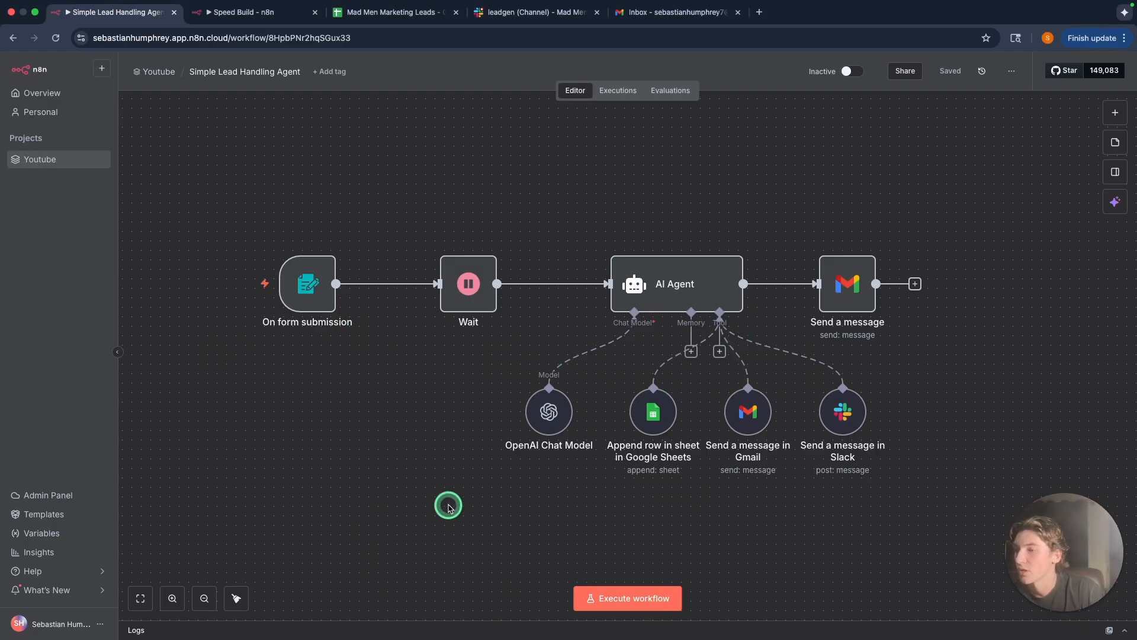
{"action": "left_click", "coordinate": [625, 600]}
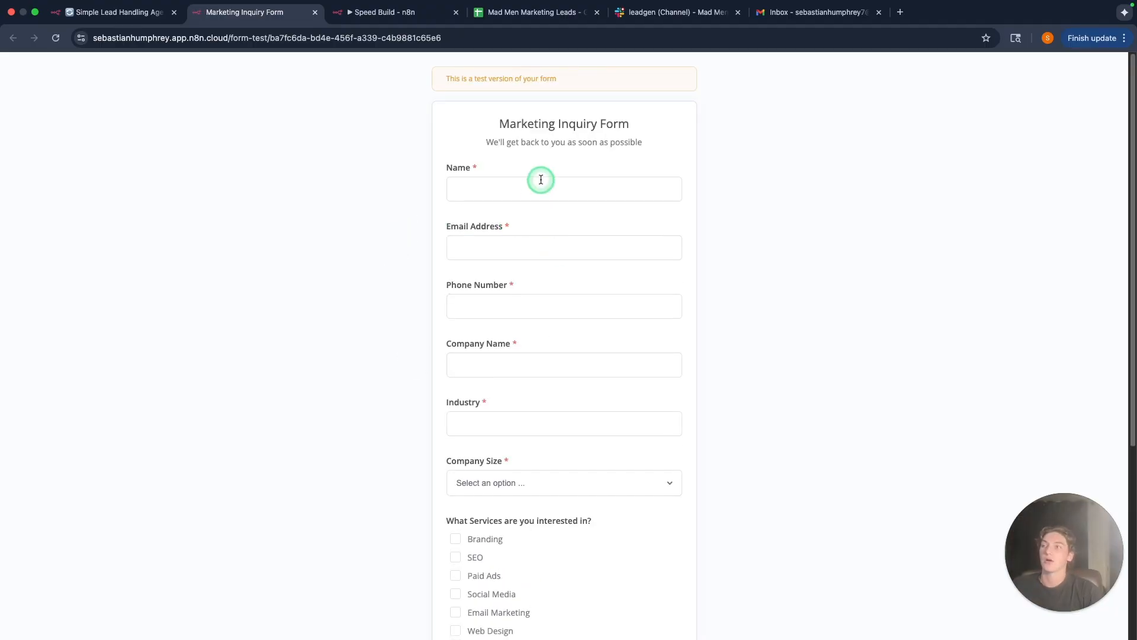
{"action": "left_click", "coordinate": [534, 193]}
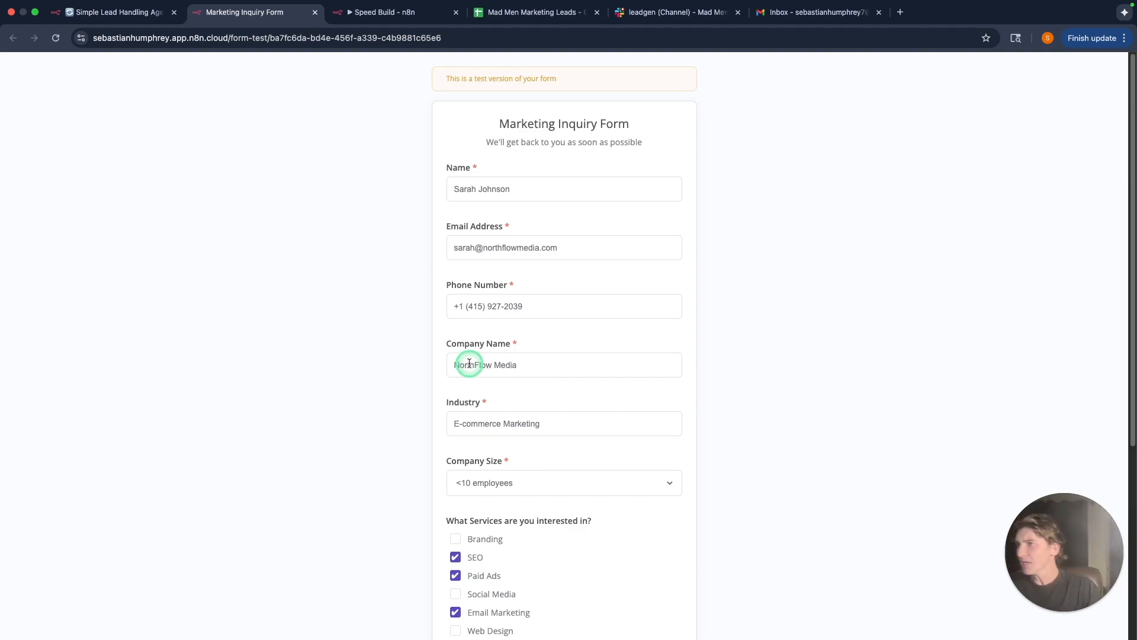
{"action": "scroll", "coordinate": [592, 533], "scroll_direction": "down", "scroll_amount": 5}
{"action": "left_click", "coordinate": [553, 577]}
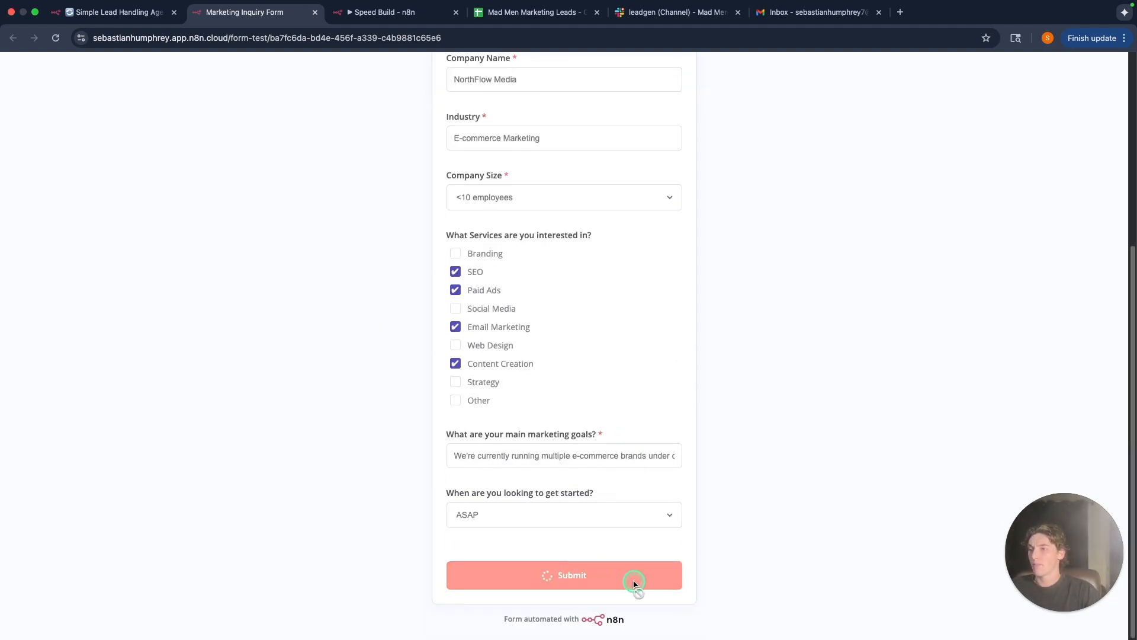
{"action": "left_click", "coordinate": [128, 21]}
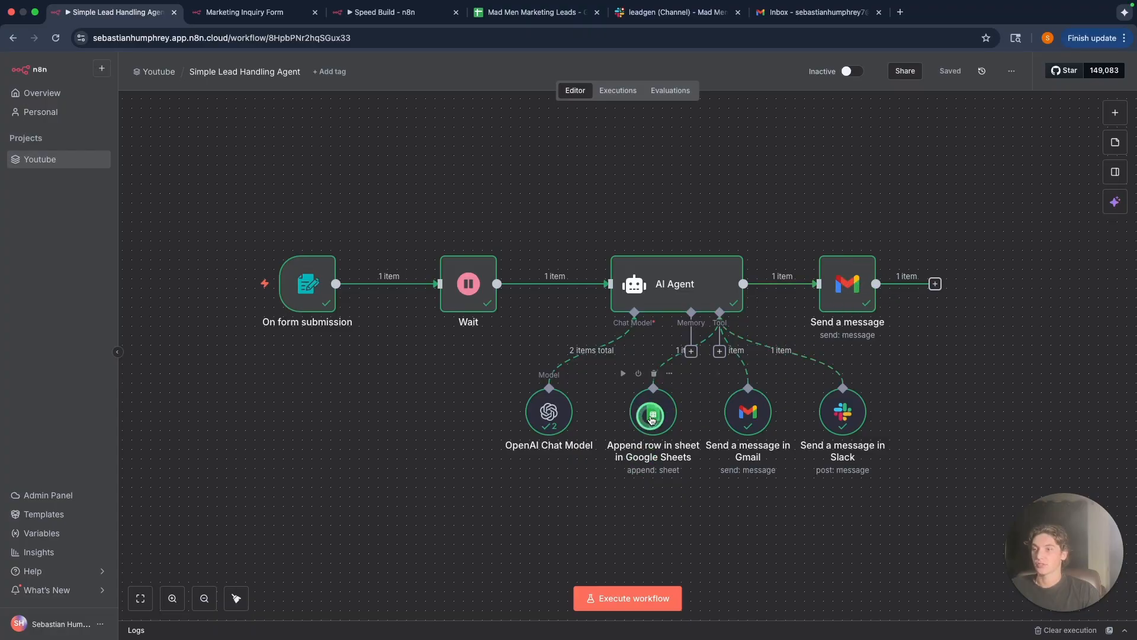
Check the new lead's row in the Mad Men Marketing Leads spreadsheet and its notification in the leadgen Slack channel.
{"action": "left_click", "coordinate": [505, 14]}
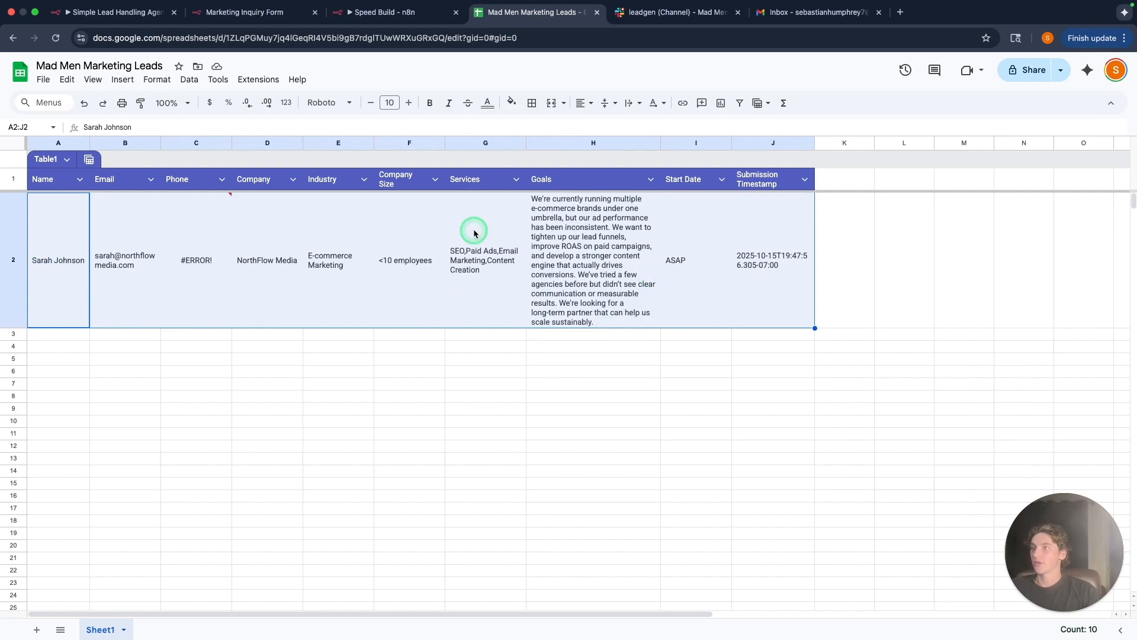
{"action": "left_click", "coordinate": [118, 13]}
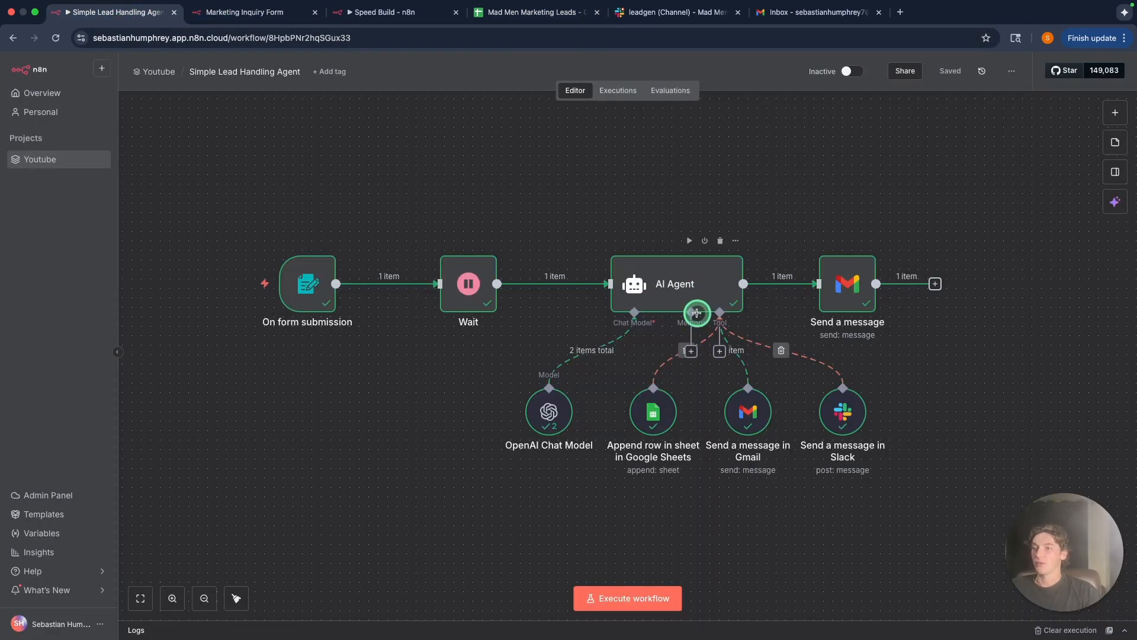
{"action": "left_click", "coordinate": [676, 14]}
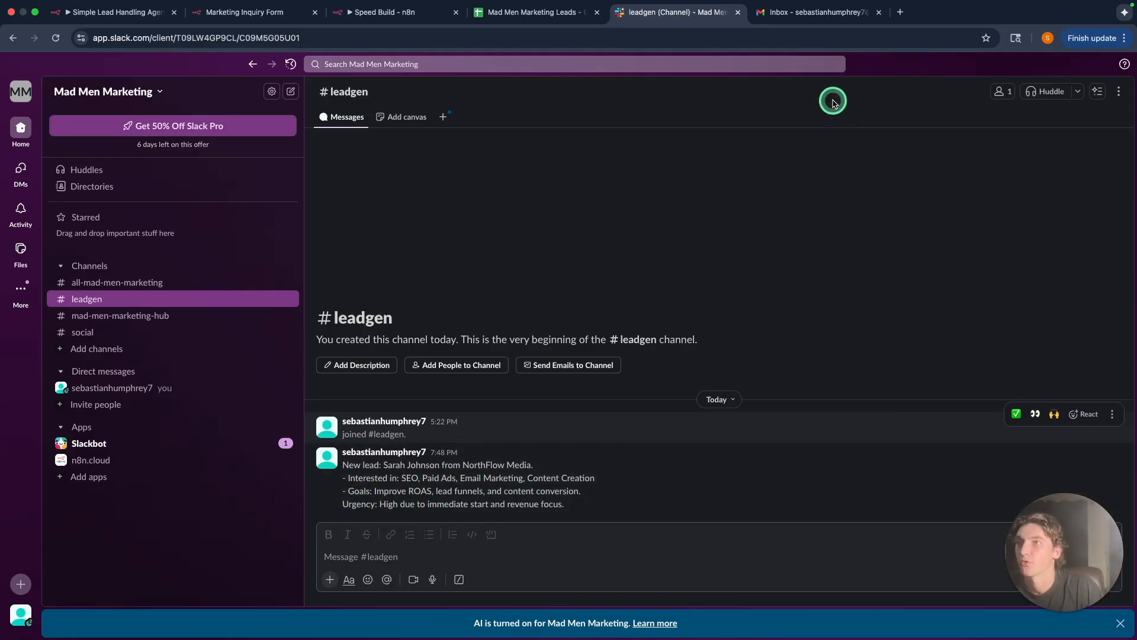
Switch to Gmail and read the full outreach message in the "Enhancing Your E-commerce Marketing Success" conversation.
{"action": "left_click", "coordinate": [808, 12]}
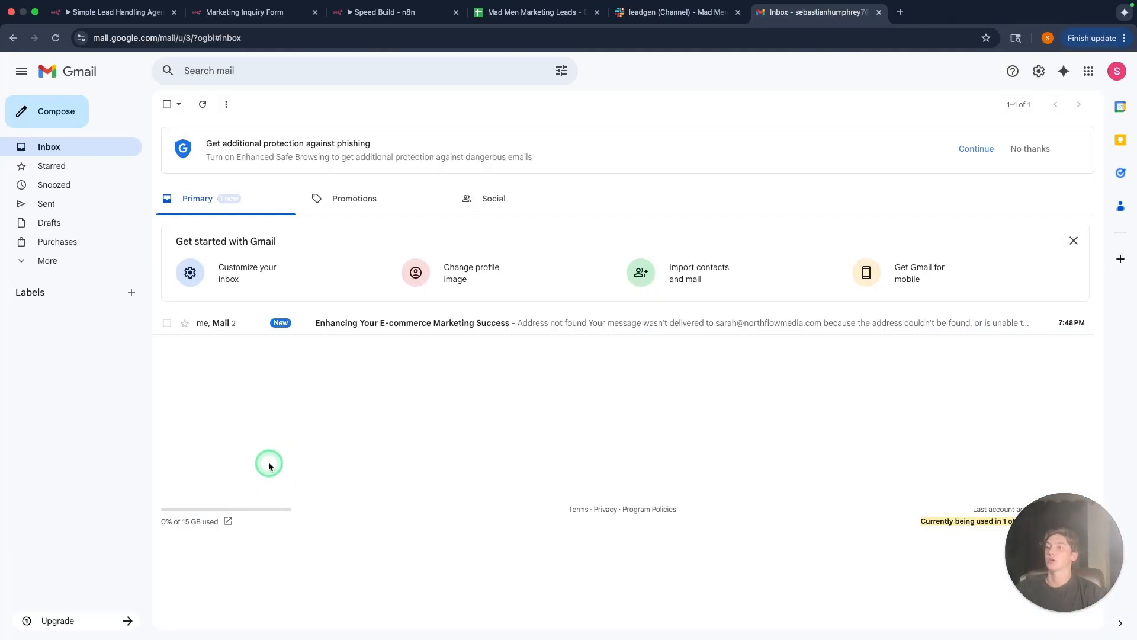
{"action": "left_click", "coordinate": [231, 325]}
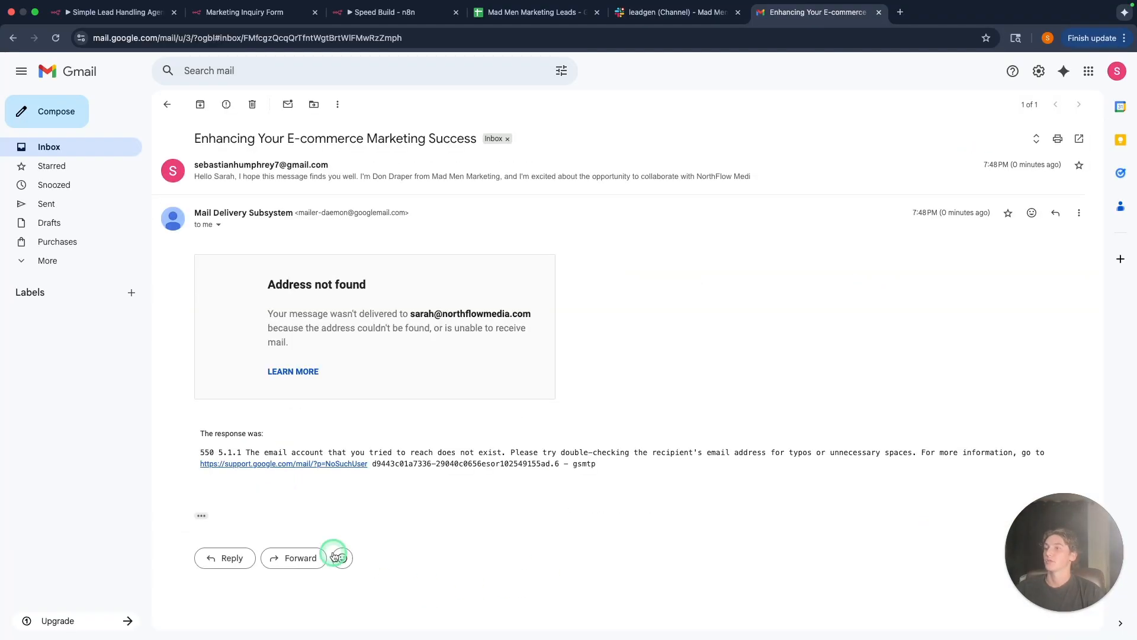
{"action": "left_click", "coordinate": [346, 179]}
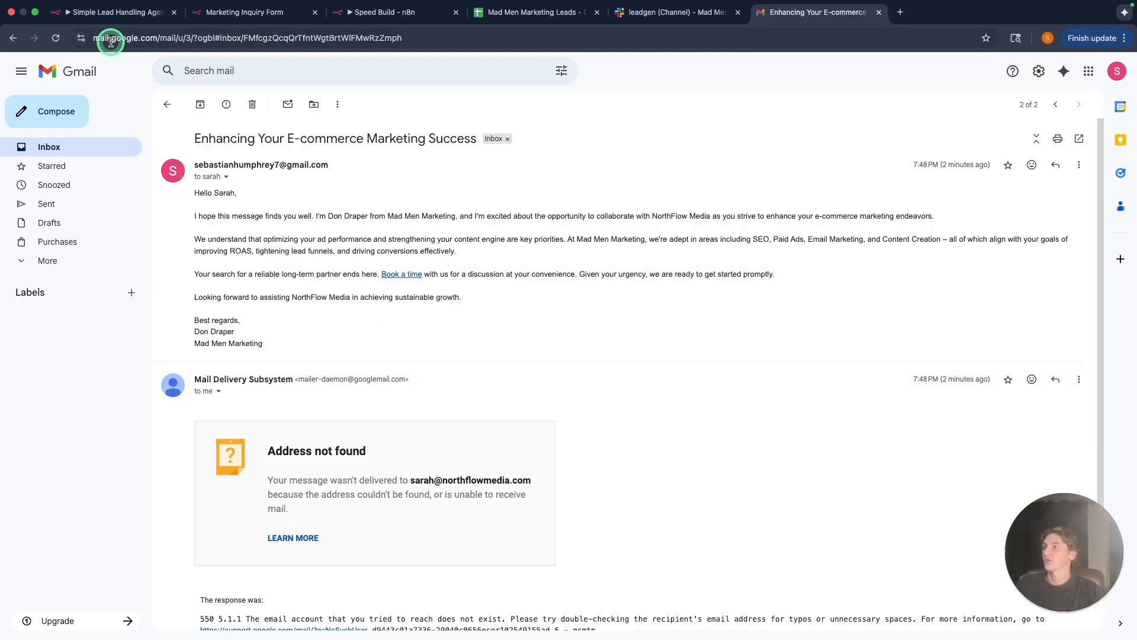
Return to the Simple Lead Handling Agent workflow and examine the AI Agent node's user prompt and system message in full.
{"action": "left_click", "coordinate": [115, 12]}
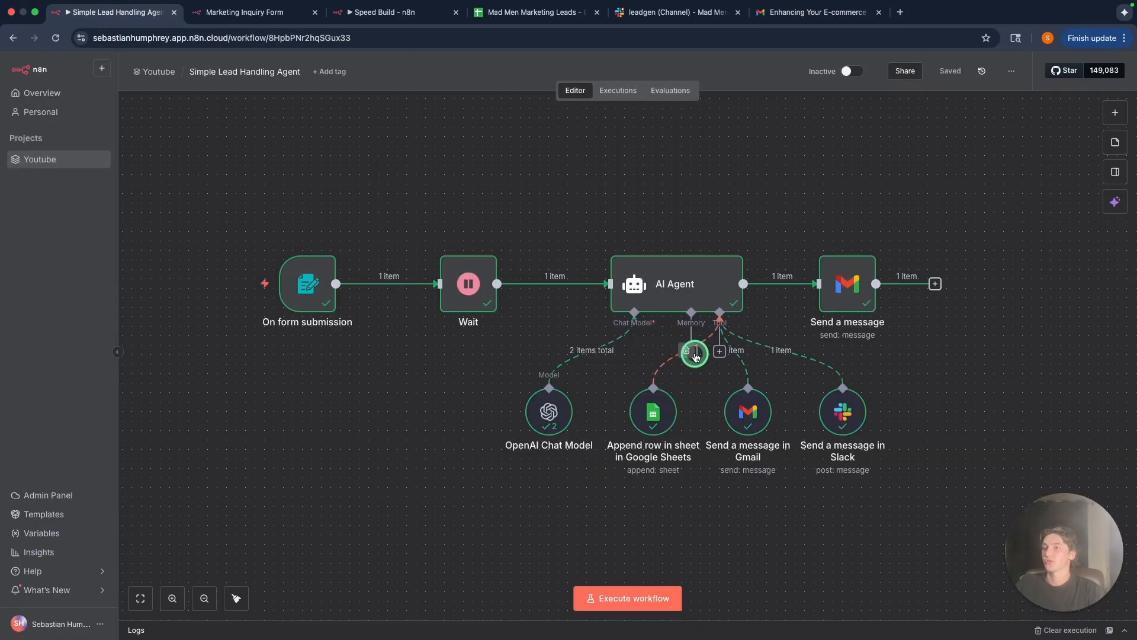
{"action": "right_click", "coordinate": [683, 286]}
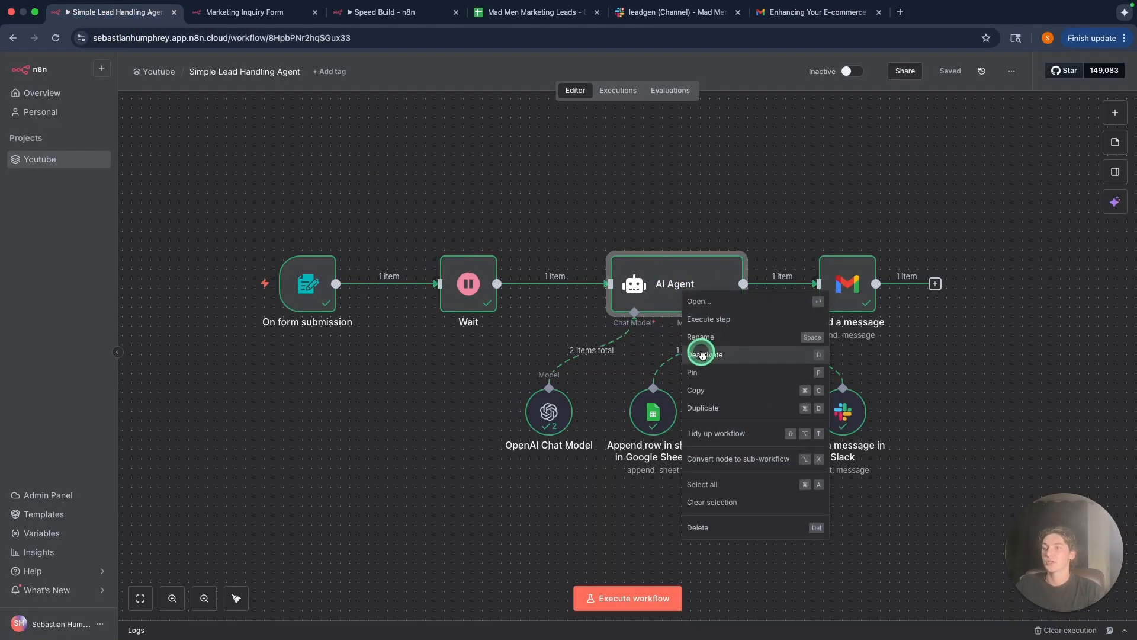
{"action": "double_click", "coordinate": [631, 270]}
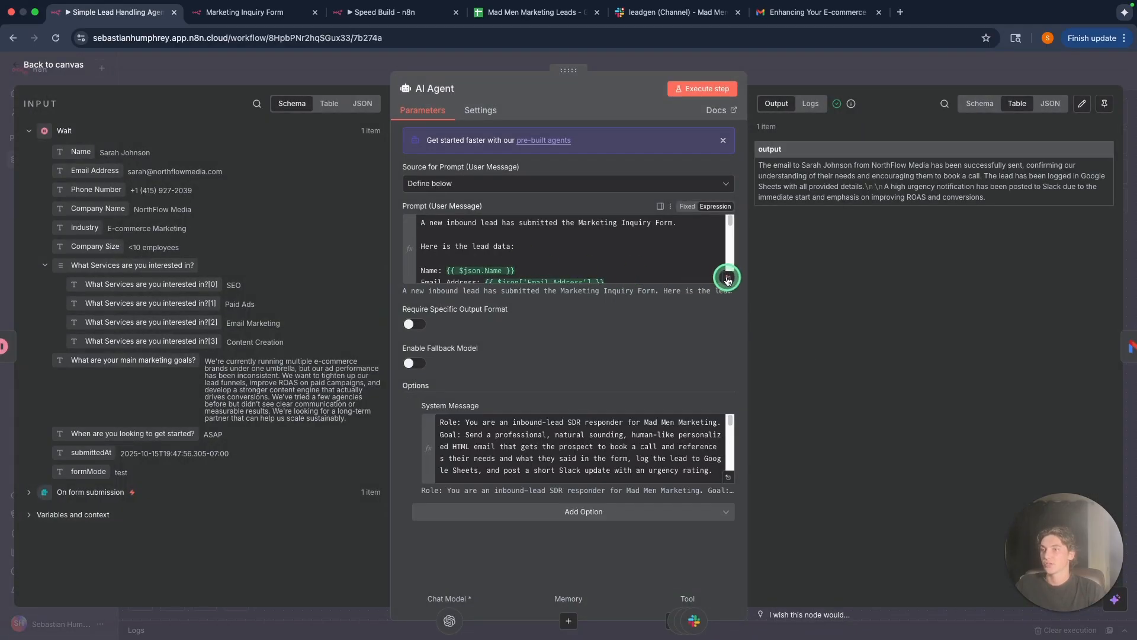
{"action": "left_click", "coordinate": [728, 277]}
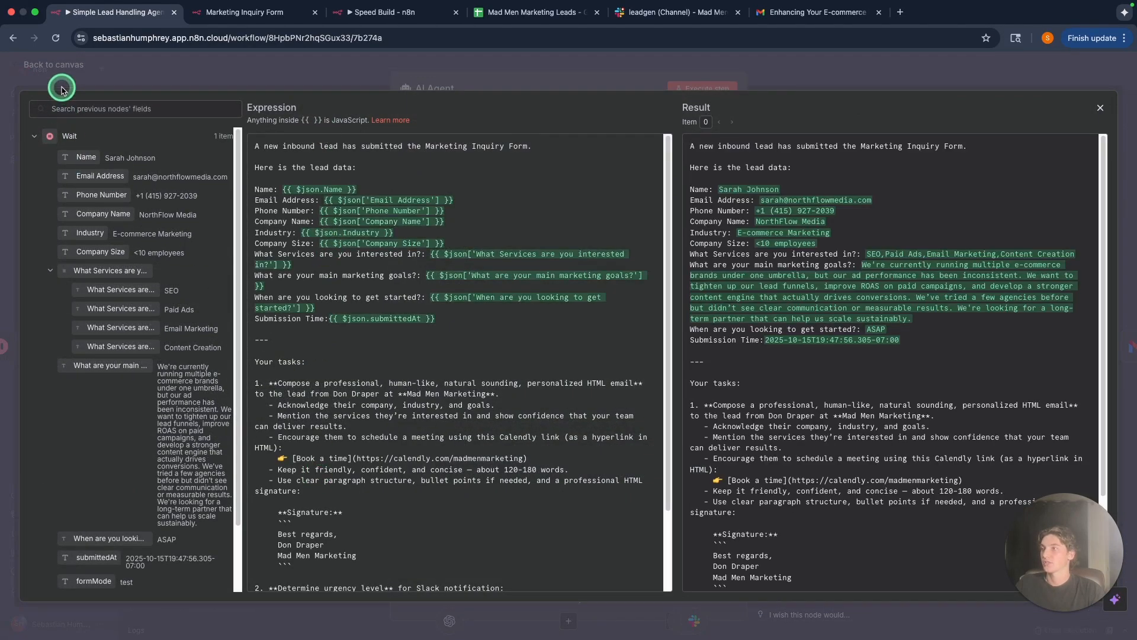
{"action": "key", "text": "ctrl+a"}
{"action": "key", "text": "ctrl+v"}
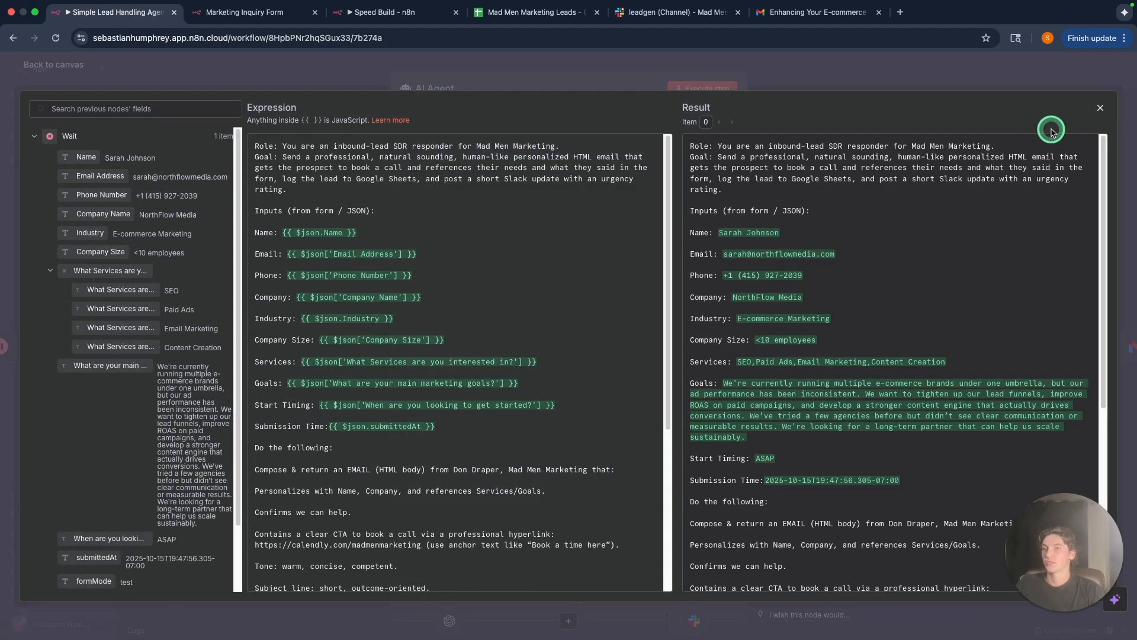
{"action": "left_click", "coordinate": [1100, 107]}
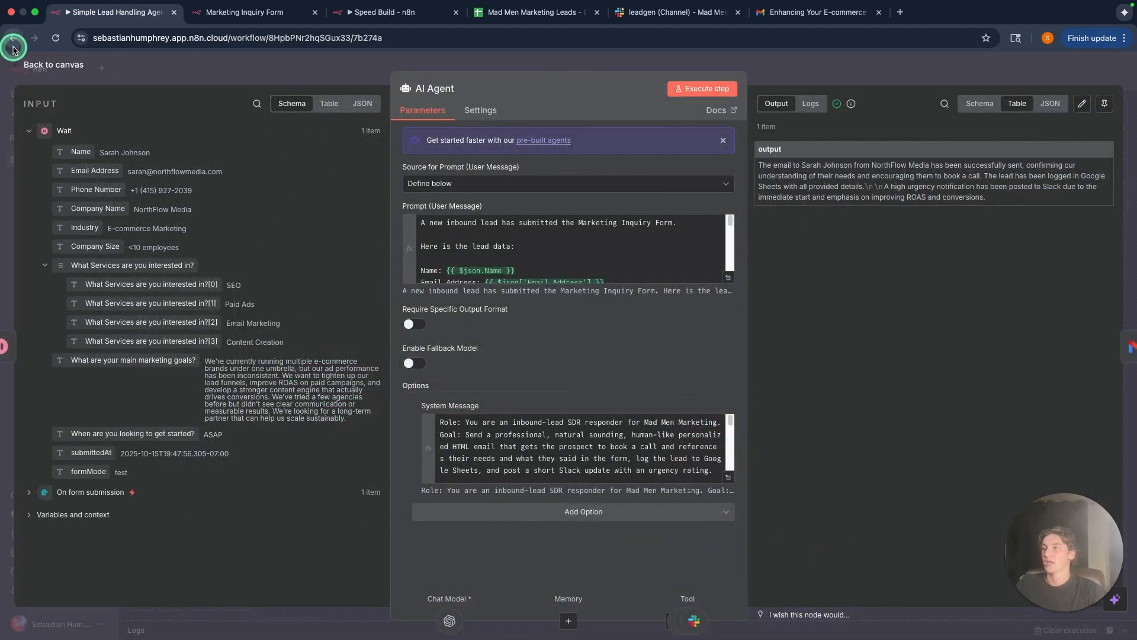
{"action": "left_click", "coordinate": [43, 67]}
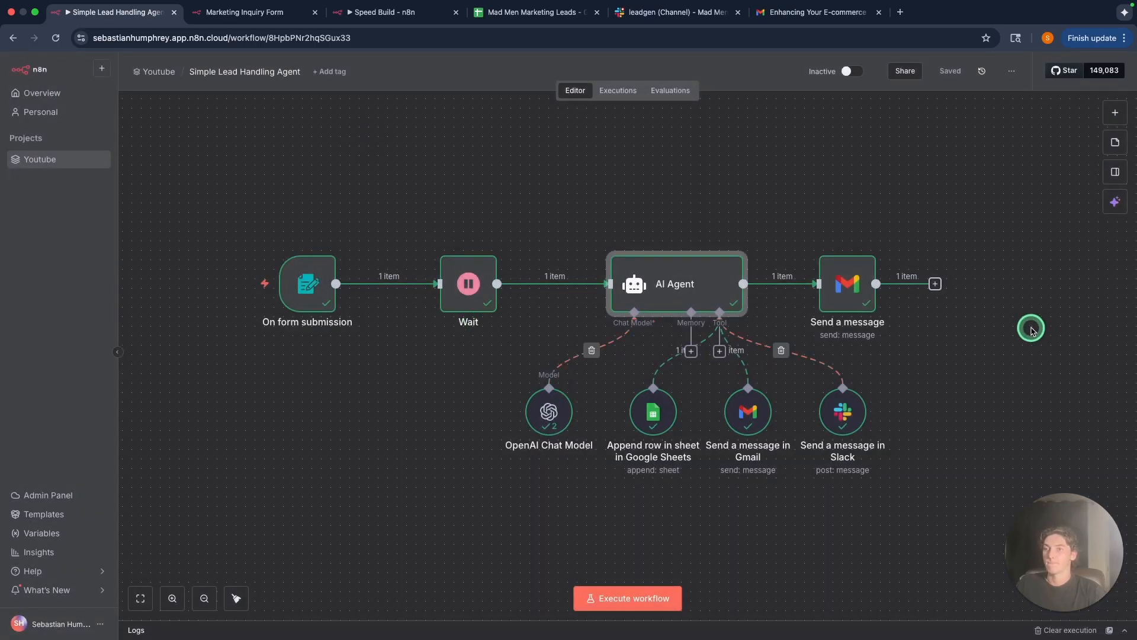
Open the "YOU HAVE A LEAD!" email in Gmail and read the summary sent by the workflow's final message node.
{"action": "right_click", "coordinate": [854, 290]}
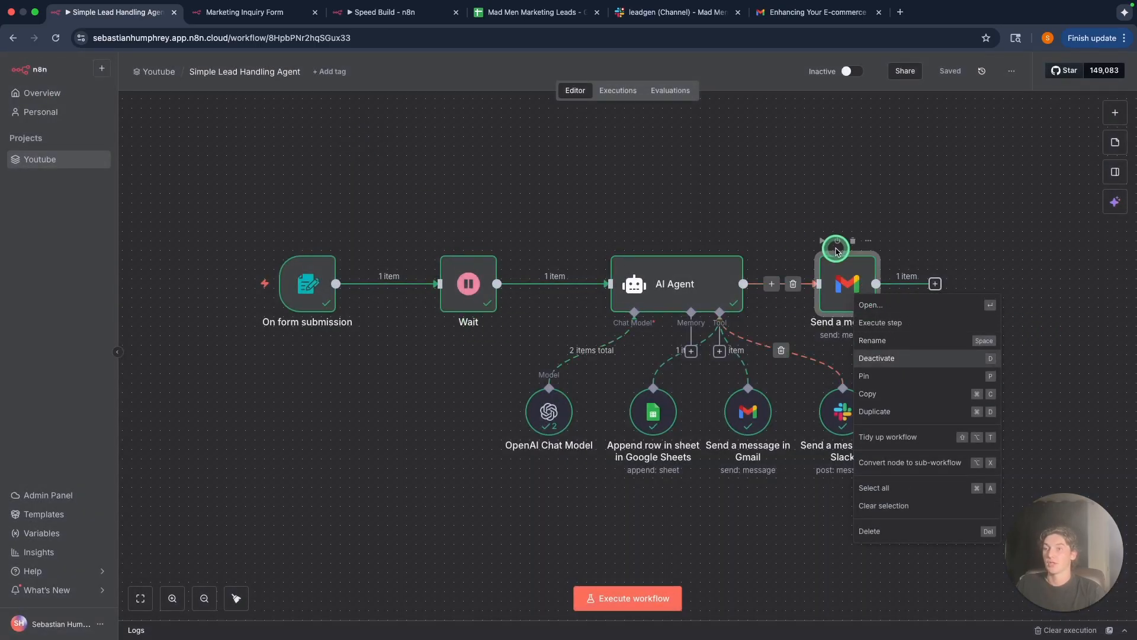
{"action": "left_click", "coordinate": [784, 174]}
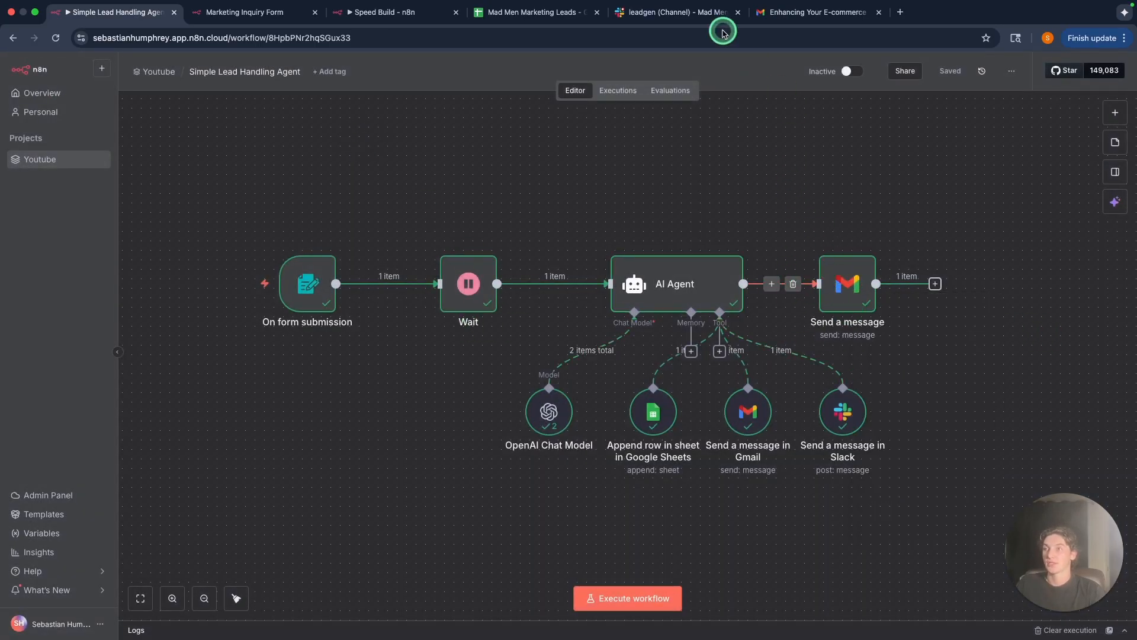
{"action": "left_click", "coordinate": [809, 12]}
{"action": "left_click", "coordinate": [167, 105]}
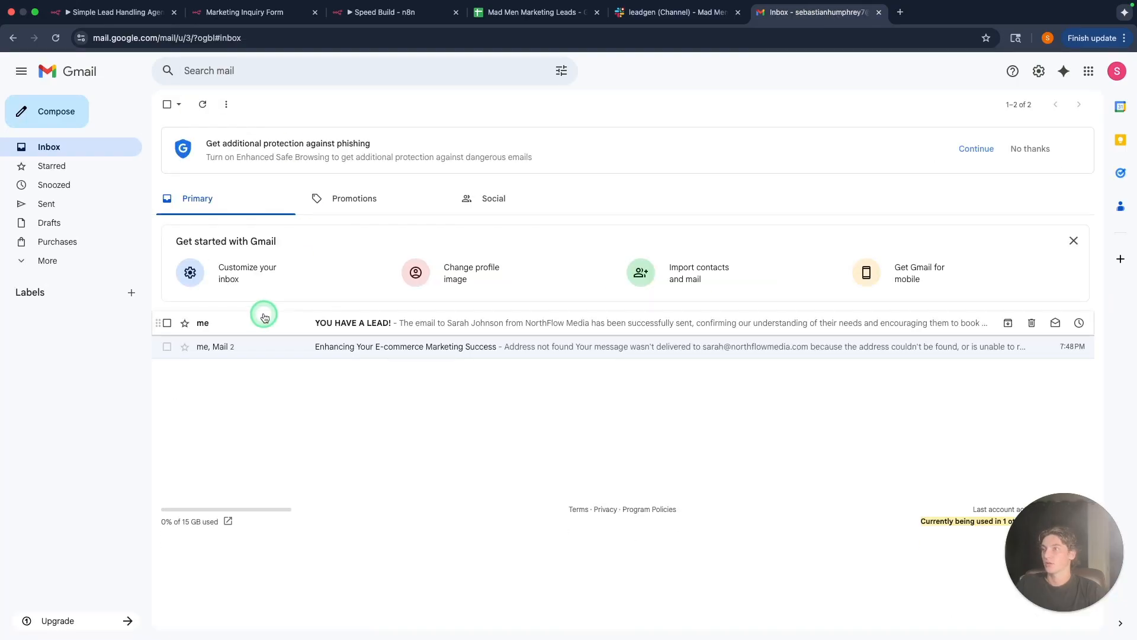
{"action": "left_click", "coordinate": [217, 331]}
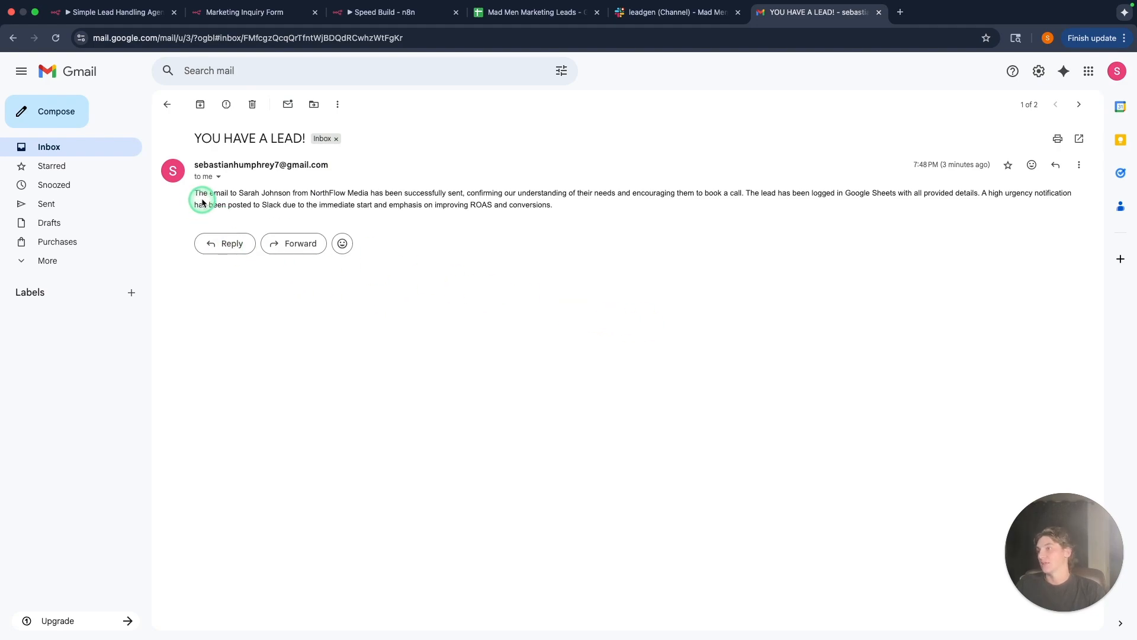
{"action": "left_click_drag", "start_coordinate": [195, 192], "coordinate": [700, 221]}
{"action": "left_click", "coordinate": [529, 205]}
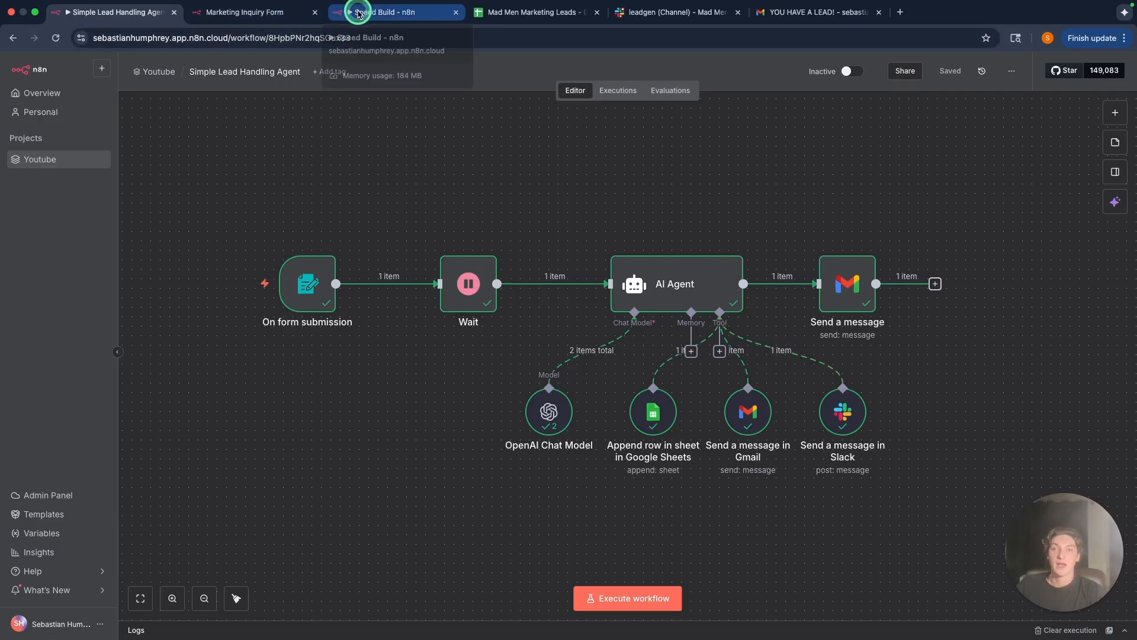
Add an n8n Form submission trigger to the Speed Build workflow and start adding its form elements.
{"action": "left_click", "coordinate": [359, 13]}
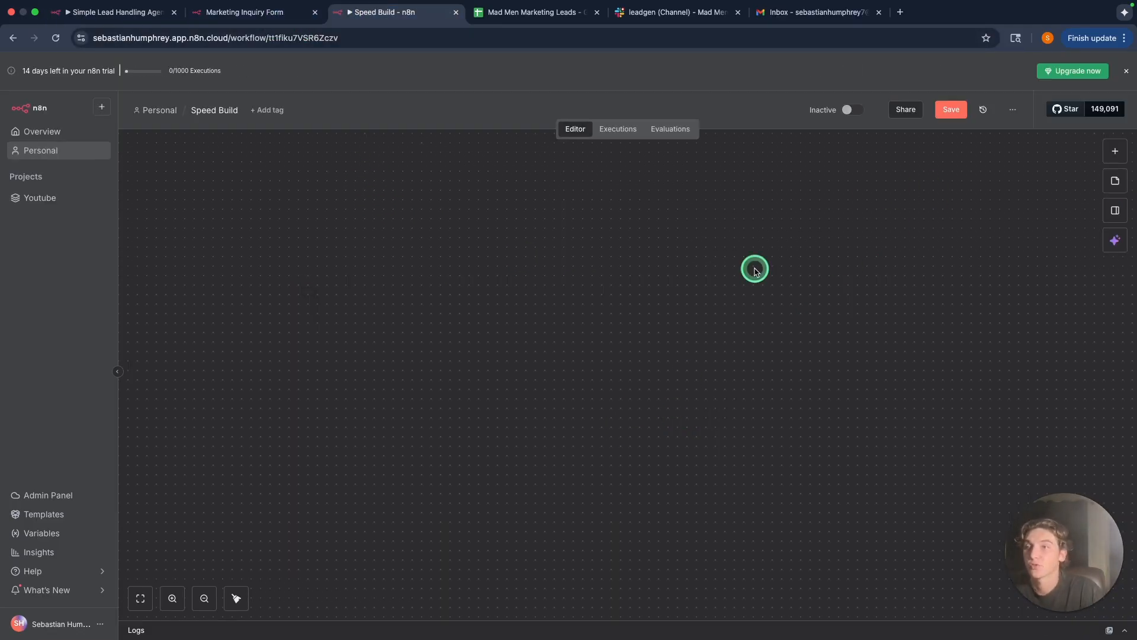
{"action": "left_click", "coordinate": [1115, 151]}
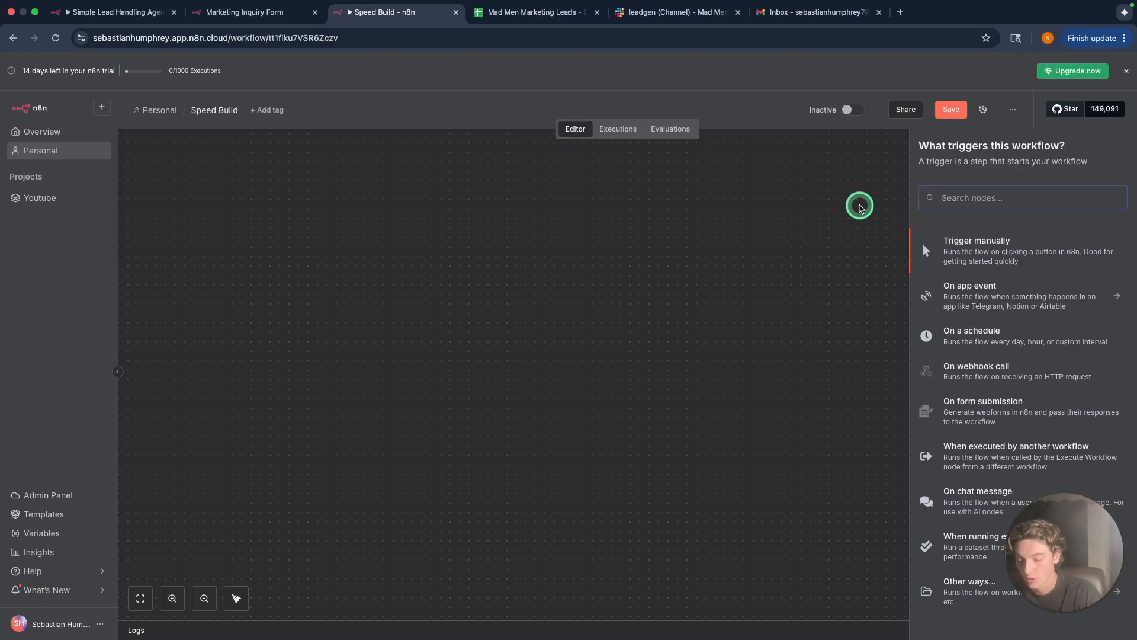
{"action": "type", "text": "form"}
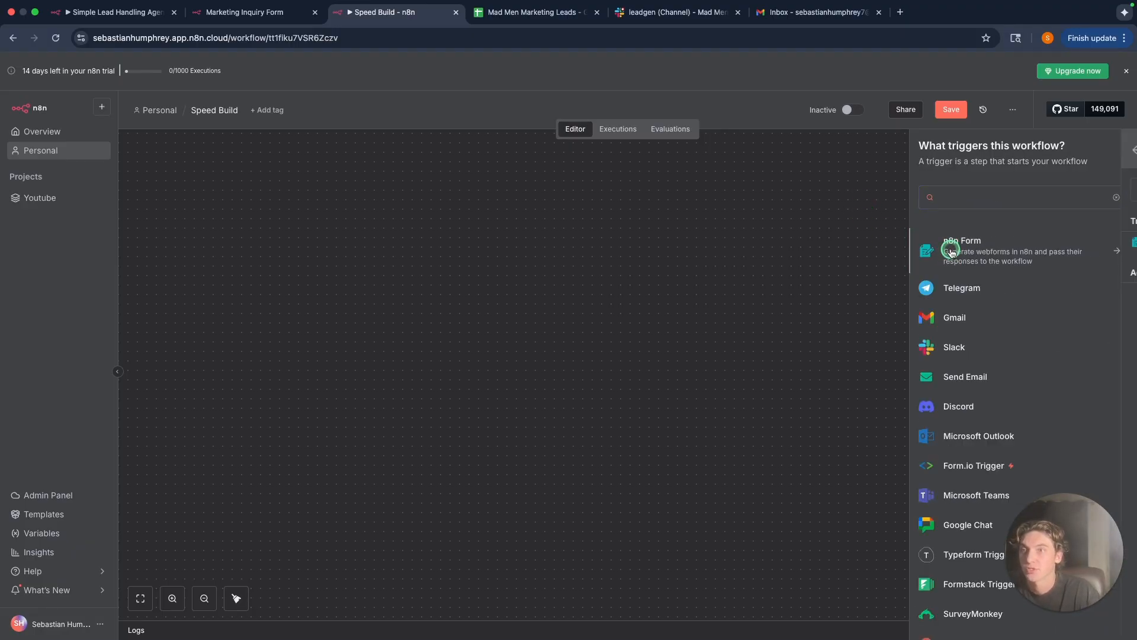
{"action": "left_click", "coordinate": [951, 248]}
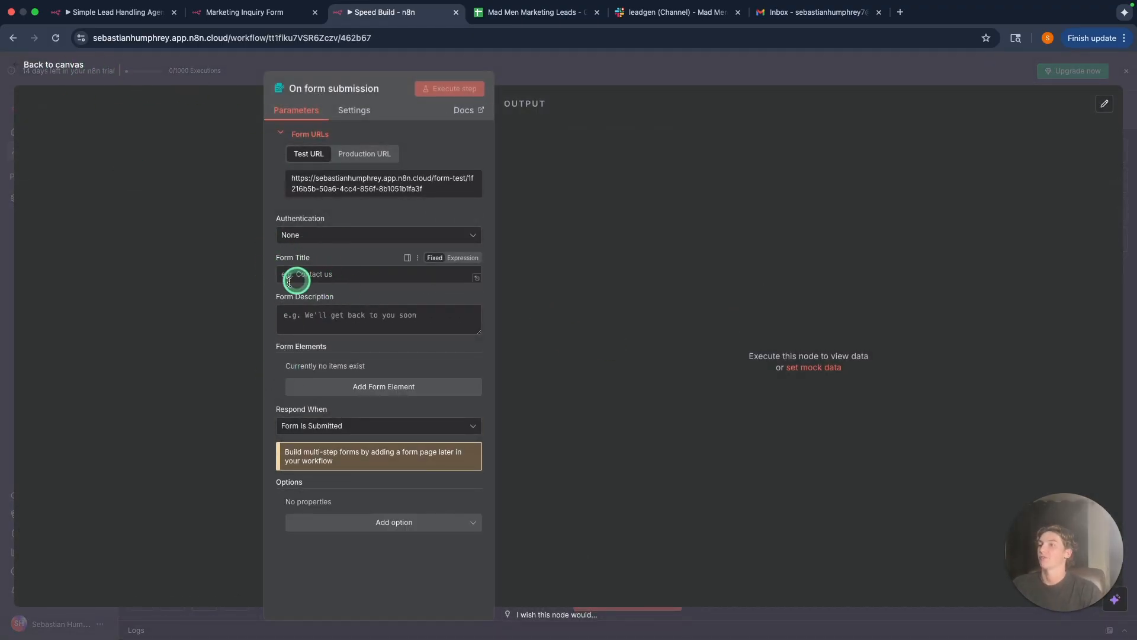
{"action": "left_click", "coordinate": [373, 389]}
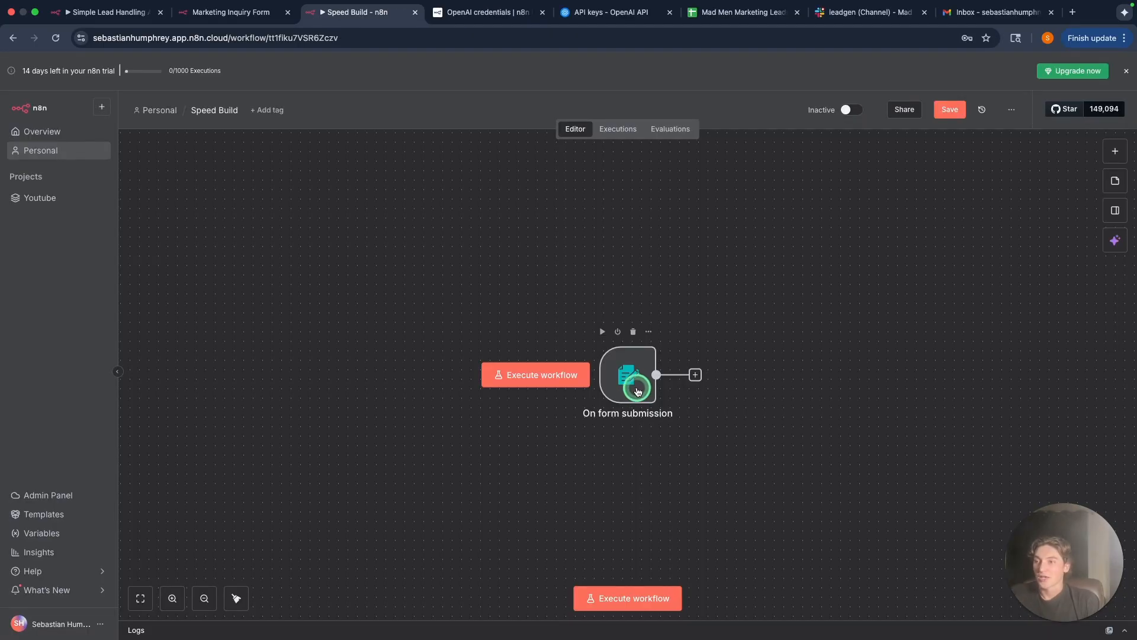
Review the form trigger's title, description and field definitions for the Marketing Inquiry Form.
{"action": "double_click", "coordinate": [637, 387]}
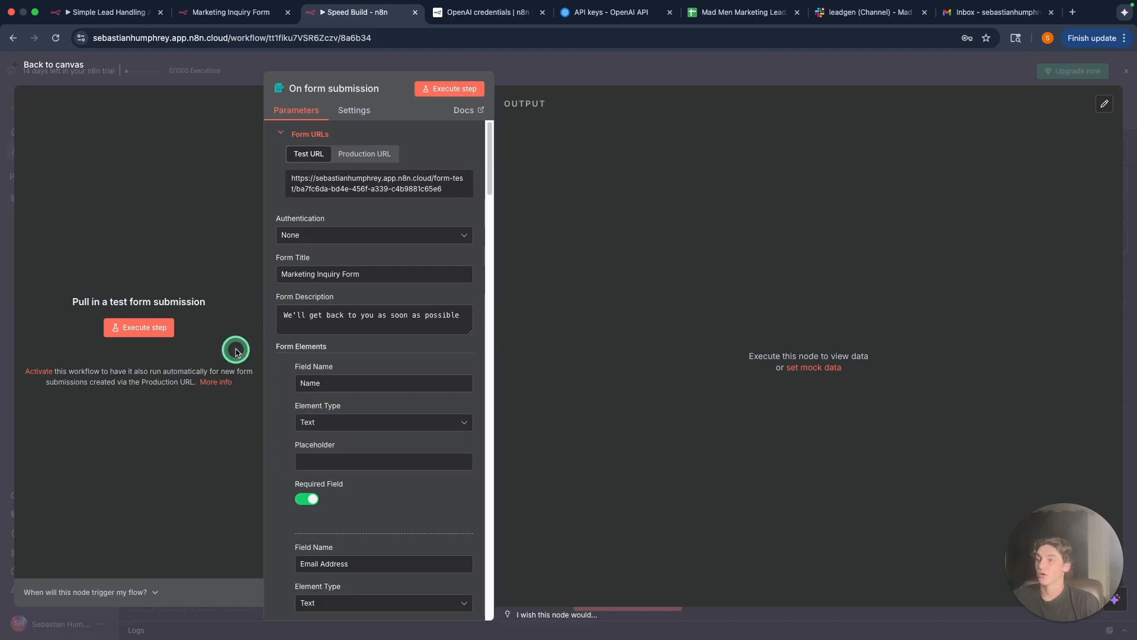
{"action": "scroll", "coordinate": [338, 371], "scroll_direction": "down", "scroll_amount": 3}
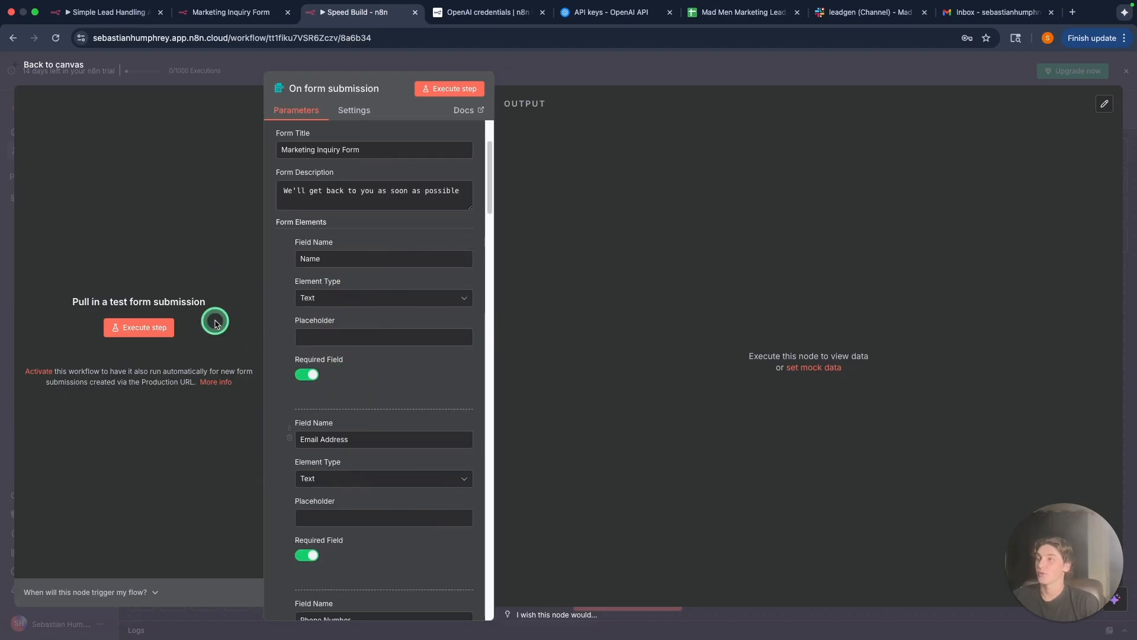
{"action": "scroll", "coordinate": [362, 486], "scroll_direction": "down", "scroll_amount": 5}
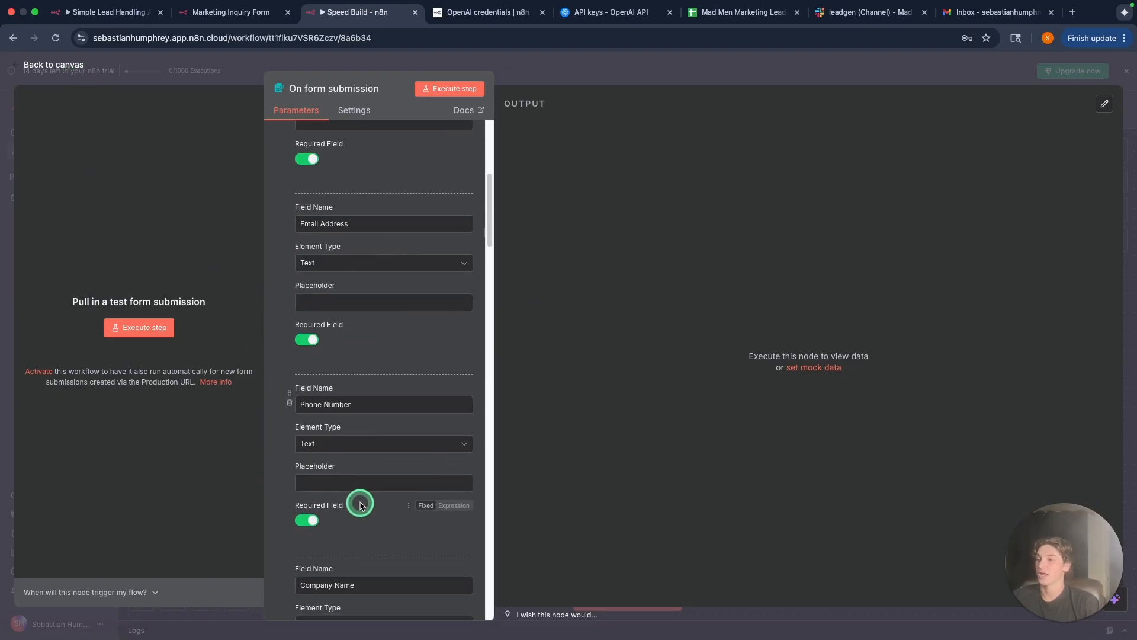
{"action": "scroll", "coordinate": [350, 551], "scroll_direction": "down", "scroll_amount": 1}
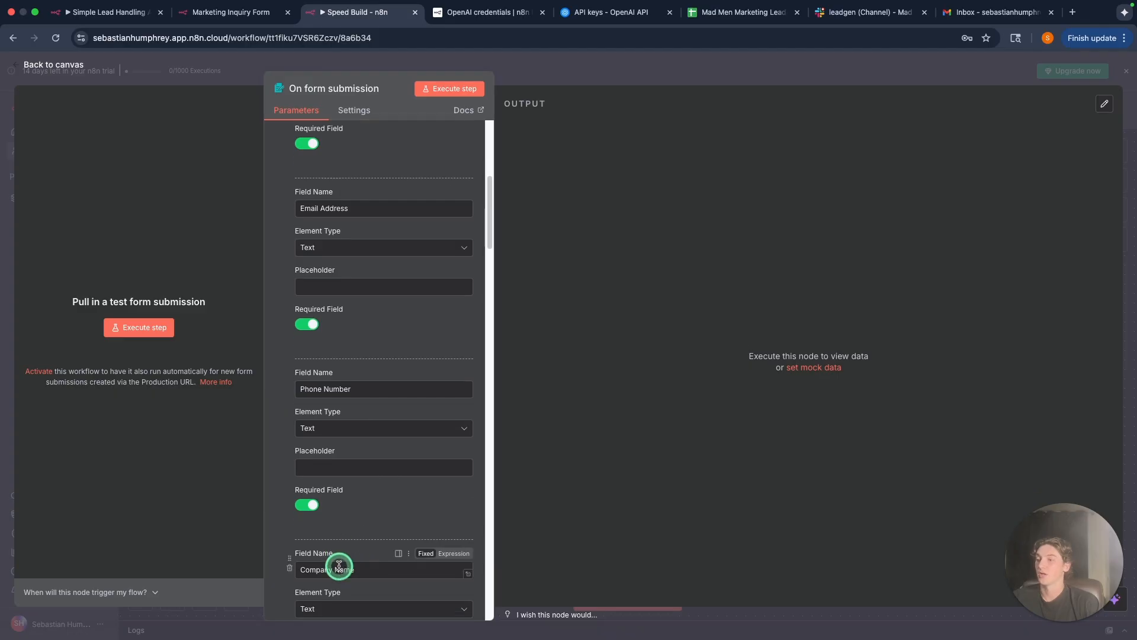
{"action": "left_click", "coordinate": [53, 65]}
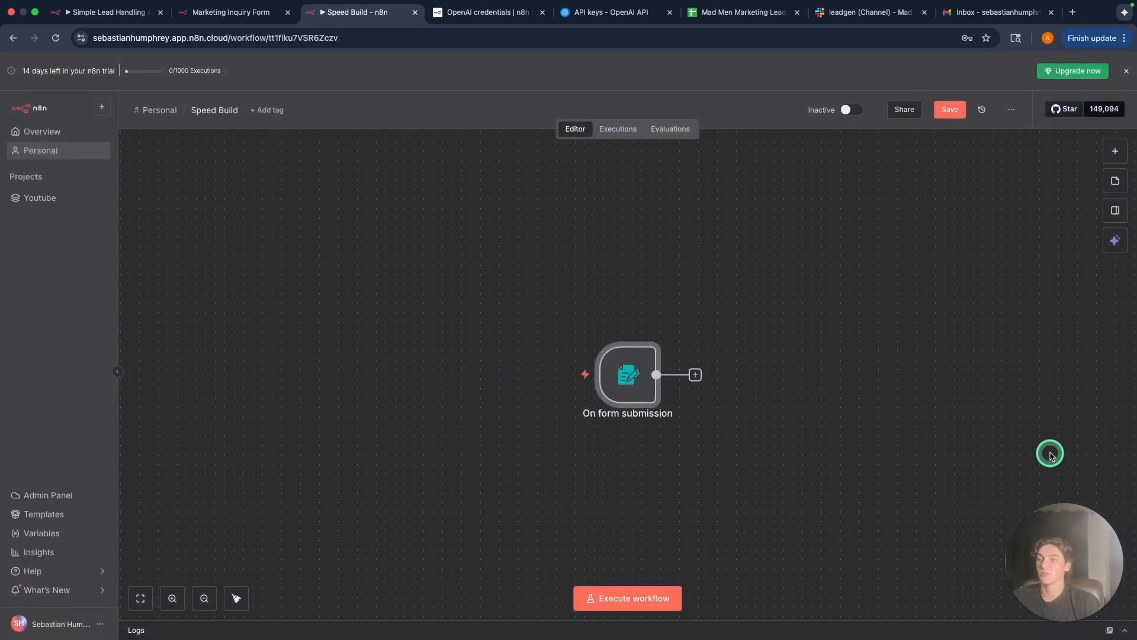
Add a Wait node after the form submission trigger and set its wait unit to Minutes.
{"action": "left_click", "coordinate": [695, 374]}
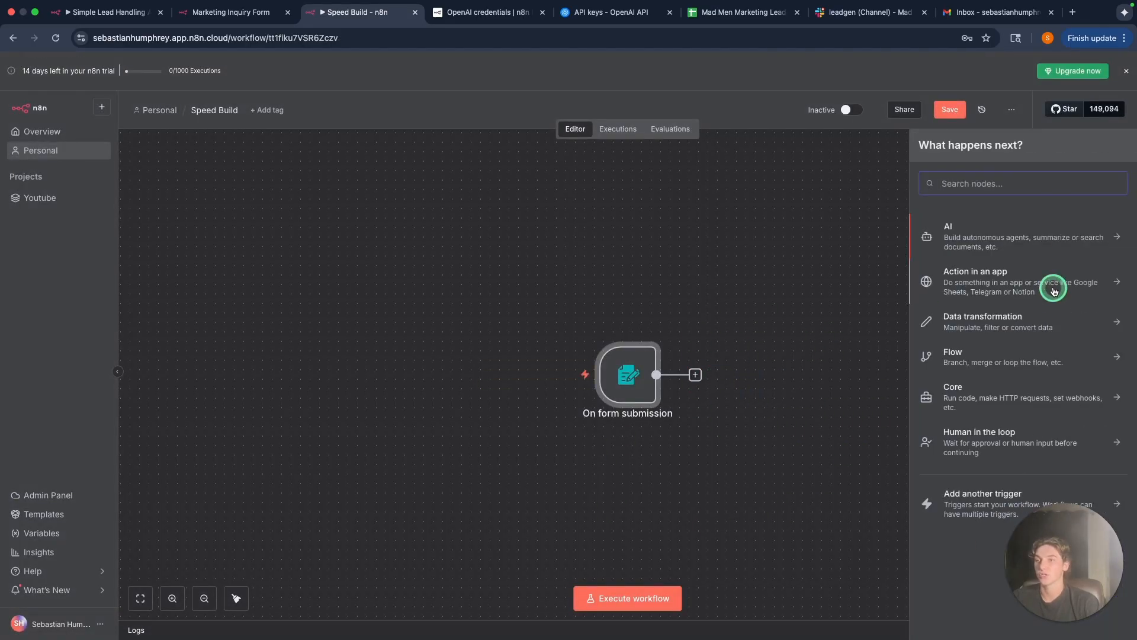
{"action": "type", "text": "wai"}
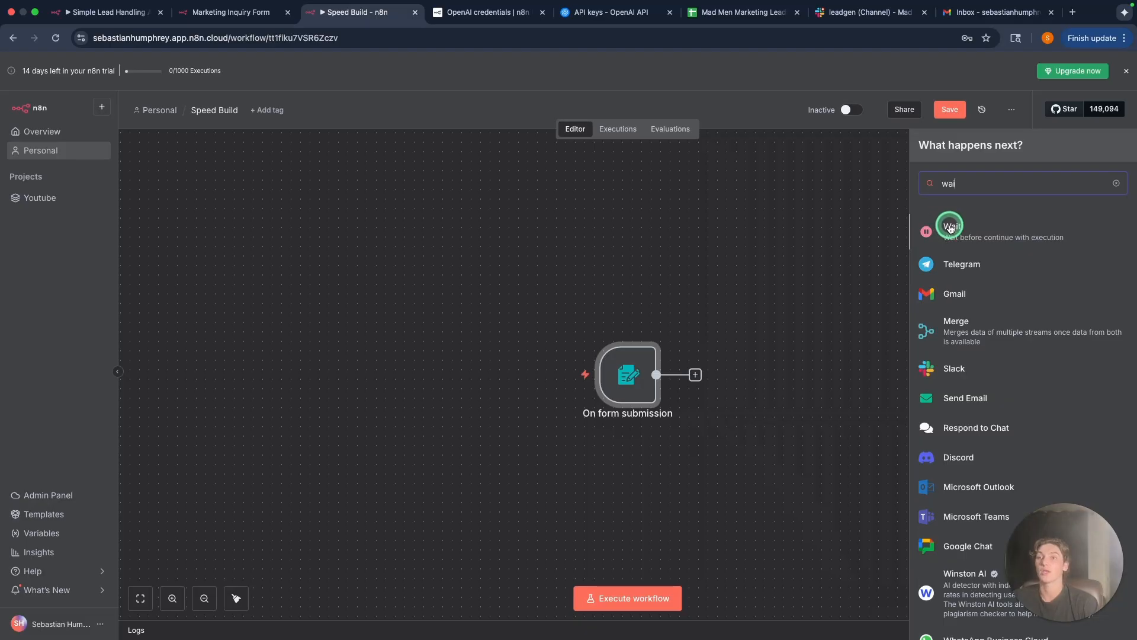
{"action": "key", "text": "Return"}
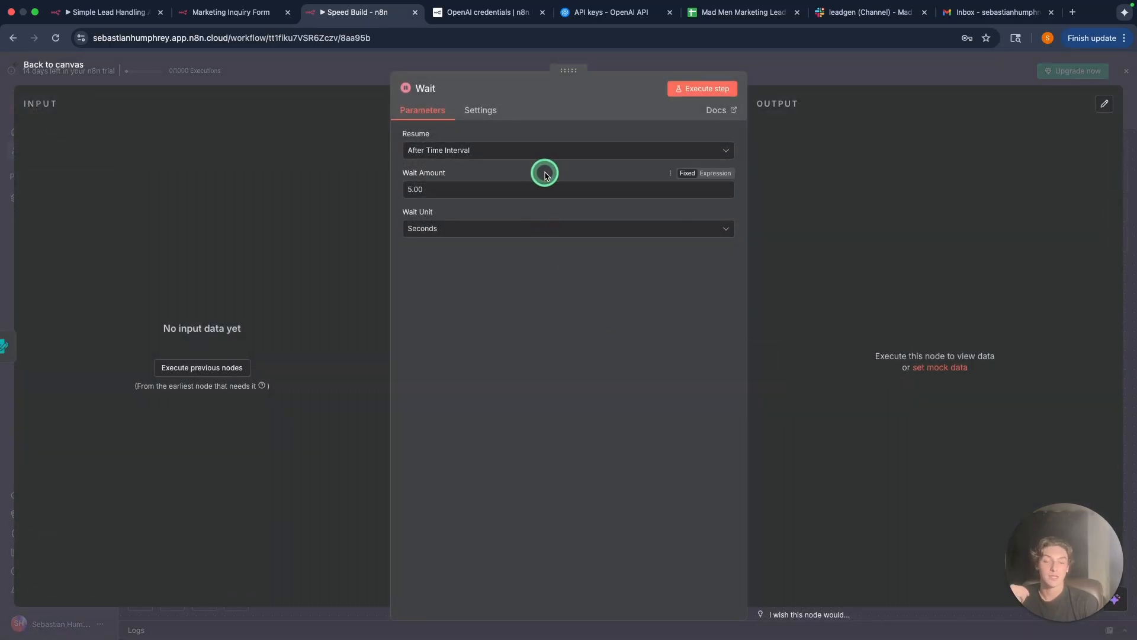
{"action": "left_click", "coordinate": [543, 229]}
{"action": "left_click", "coordinate": [503, 286]}
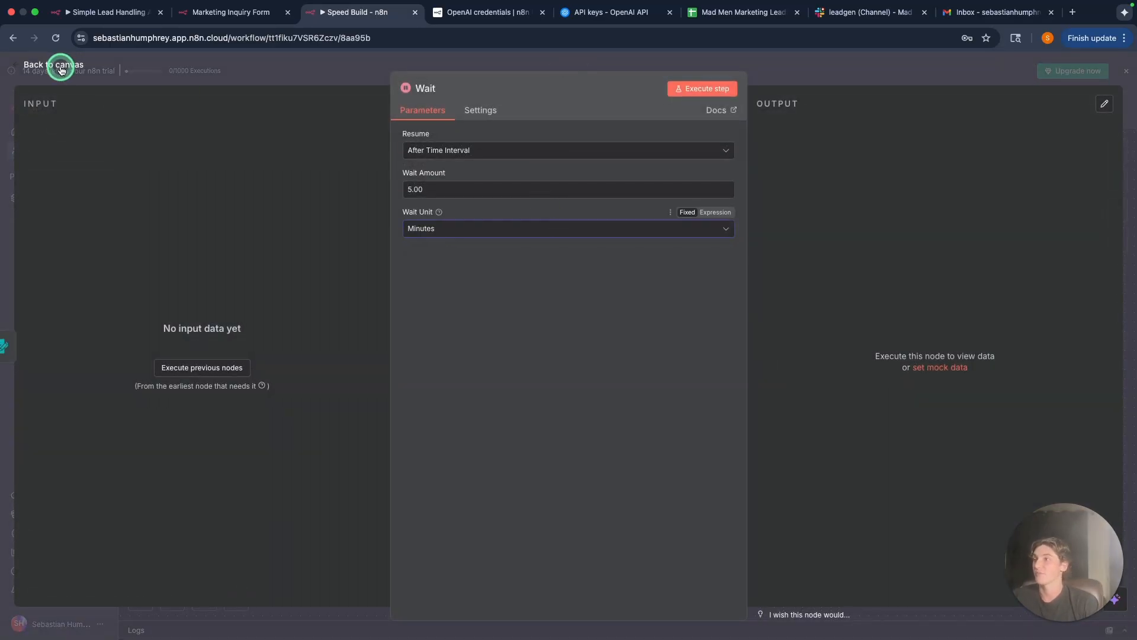
{"action": "left_click", "coordinate": [59, 64]}
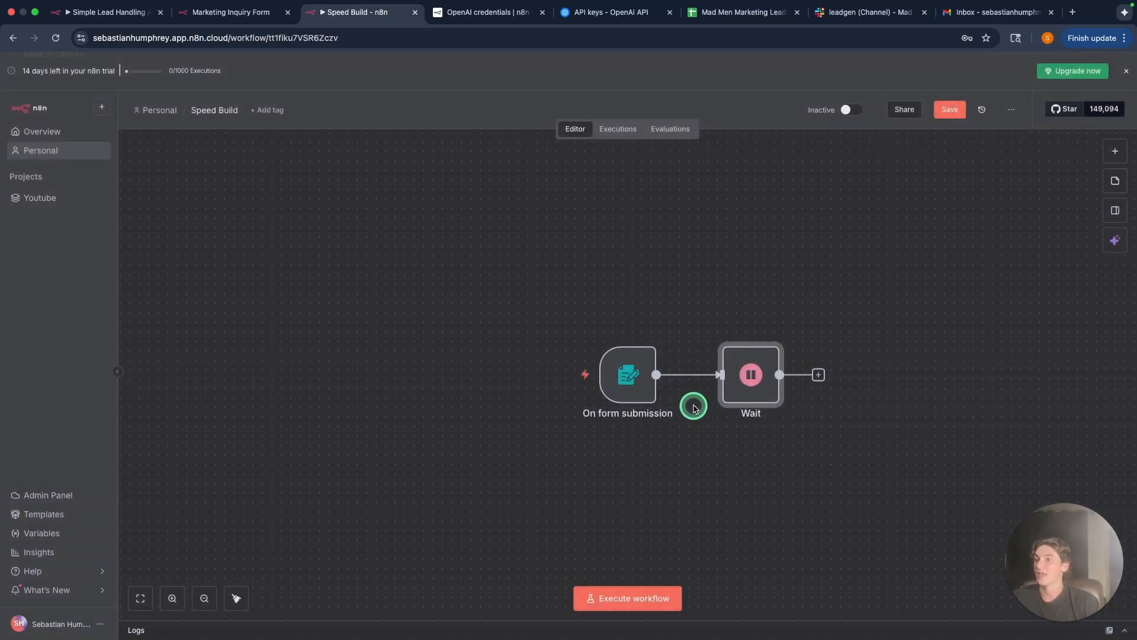
Add an AI Agent node after the Wait node, with the prompt source set to Define below and a System Message option added.
{"action": "left_click", "coordinate": [821, 375]}
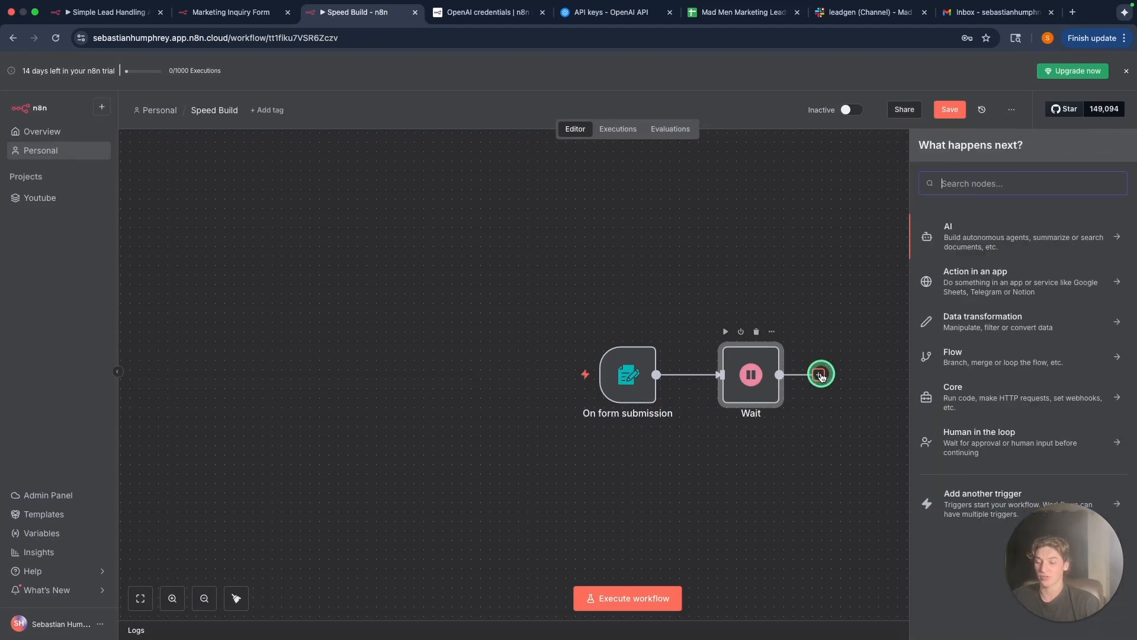
{"action": "left_click", "coordinate": [960, 240]}
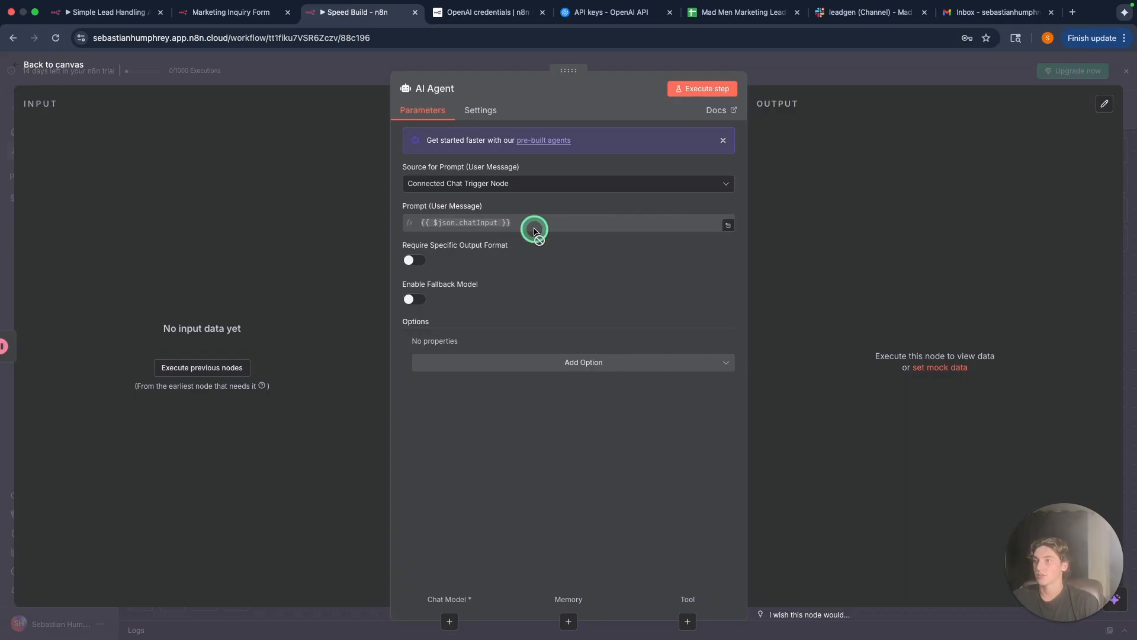
{"action": "left_click", "coordinate": [548, 184]}
{"action": "left_click", "coordinate": [479, 257]}
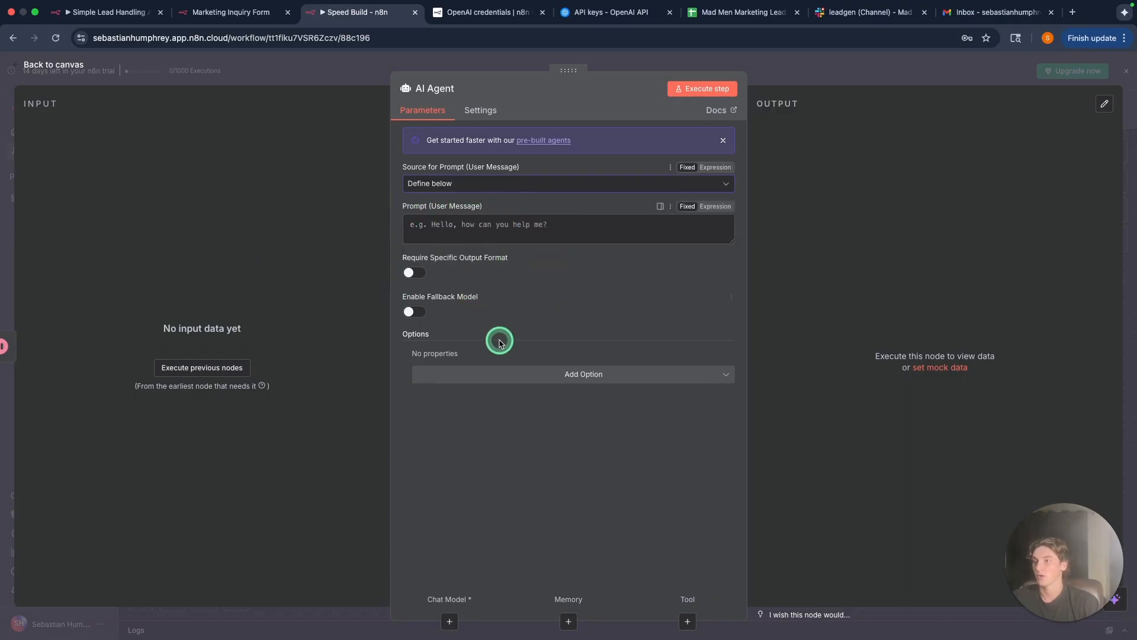
{"action": "left_click", "coordinate": [595, 375]}
{"action": "left_click", "coordinate": [508, 407]}
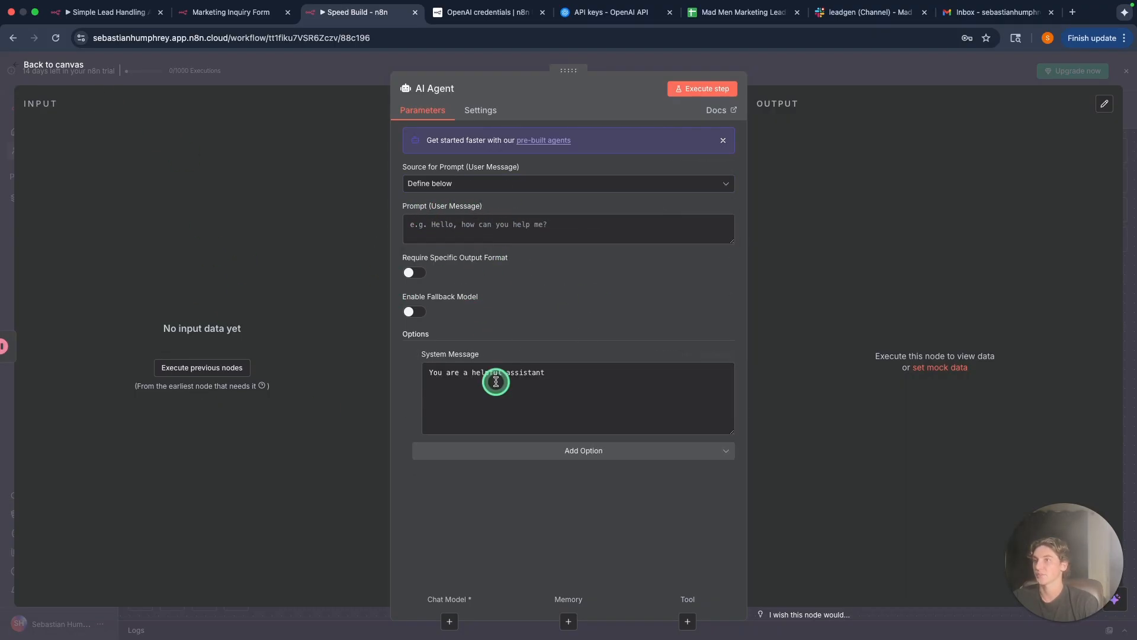
Copy the AI Agent's user prompt from the Simple Lead Handling Agent workflow into the Speed Build agent's user prompt.
{"action": "left_click", "coordinate": [95, 13]}
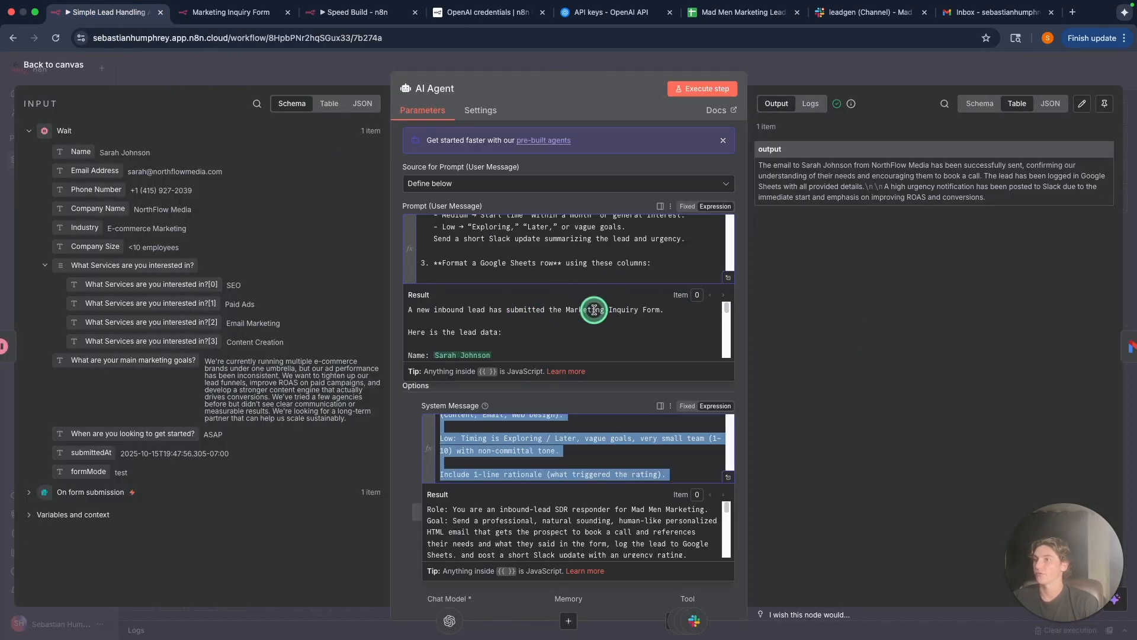
{"action": "left_click_drag", "start_coordinate": [652, 262], "coordinate": [412, 113]}
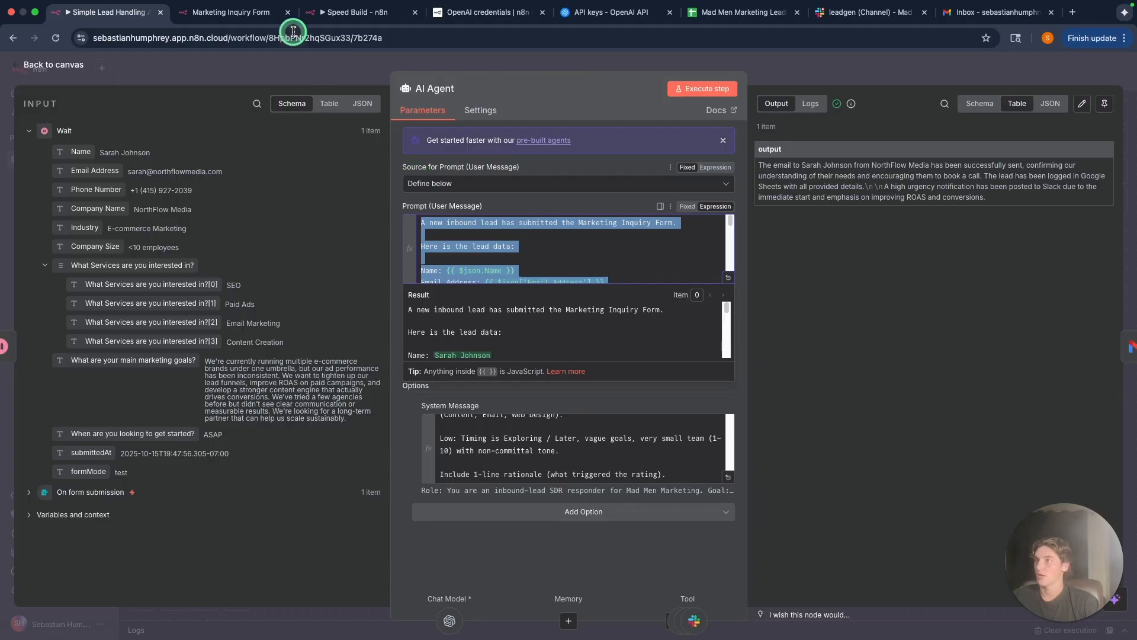
{"action": "left_click", "coordinate": [364, 11]}
{"action": "left_click", "coordinate": [502, 234]}
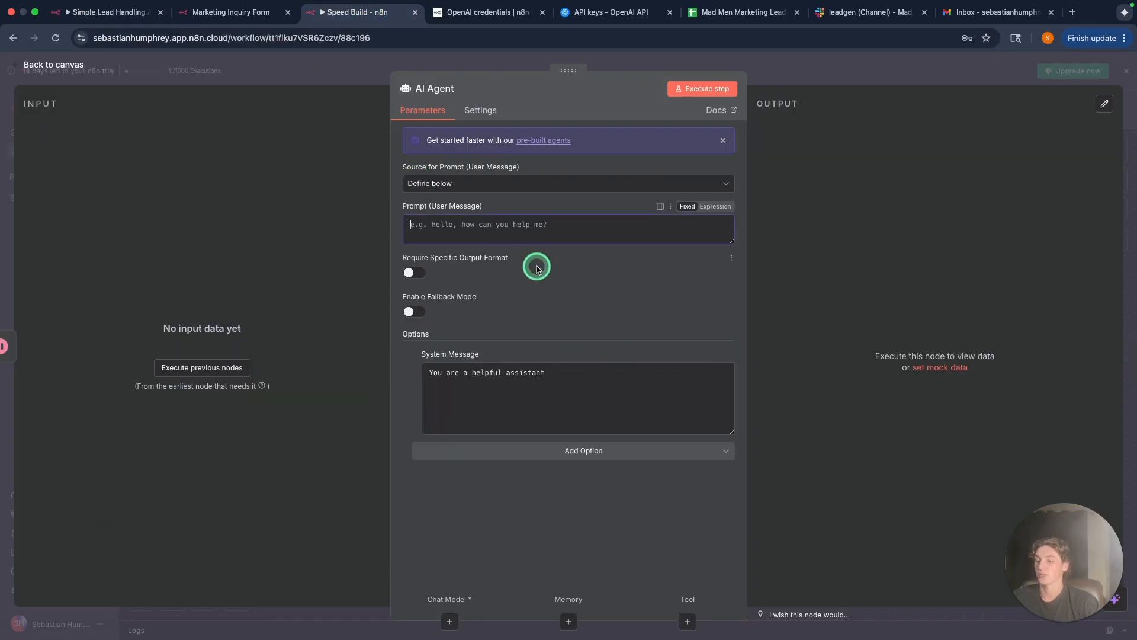
{"action": "key", "text": "super+v"}
Replace the Speed Build agent's default system message with the one copied from the Simple Lead Handling Agent workflow's AI Agent.
{"action": "left_click", "coordinate": [549, 418]}
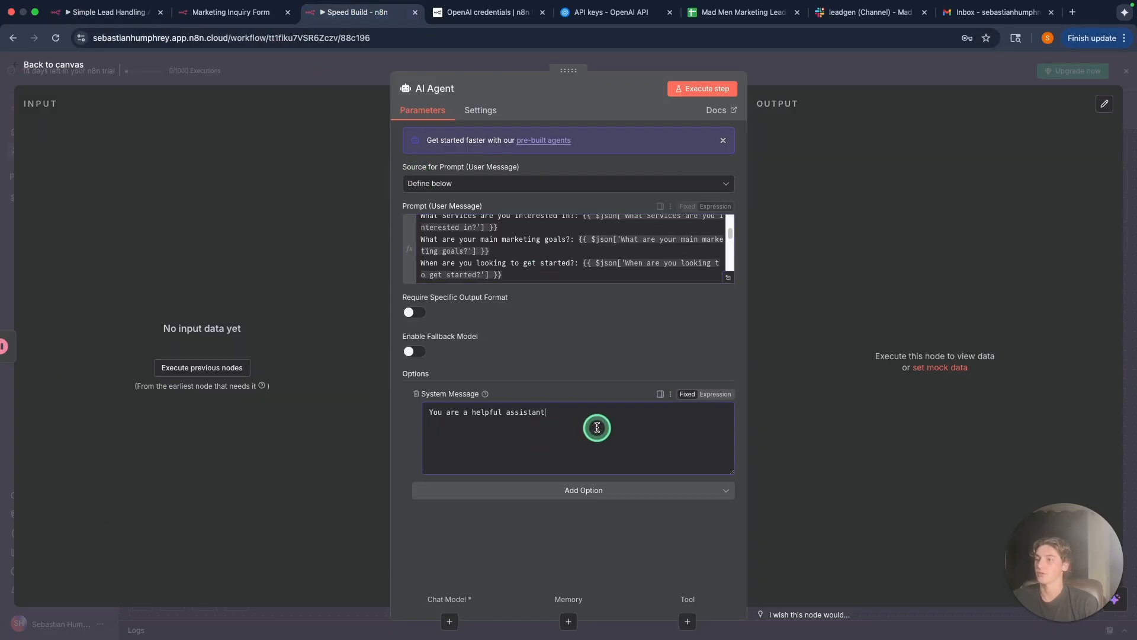
{"action": "left_click_drag", "start_coordinate": [562, 419], "coordinate": [416, 404]}
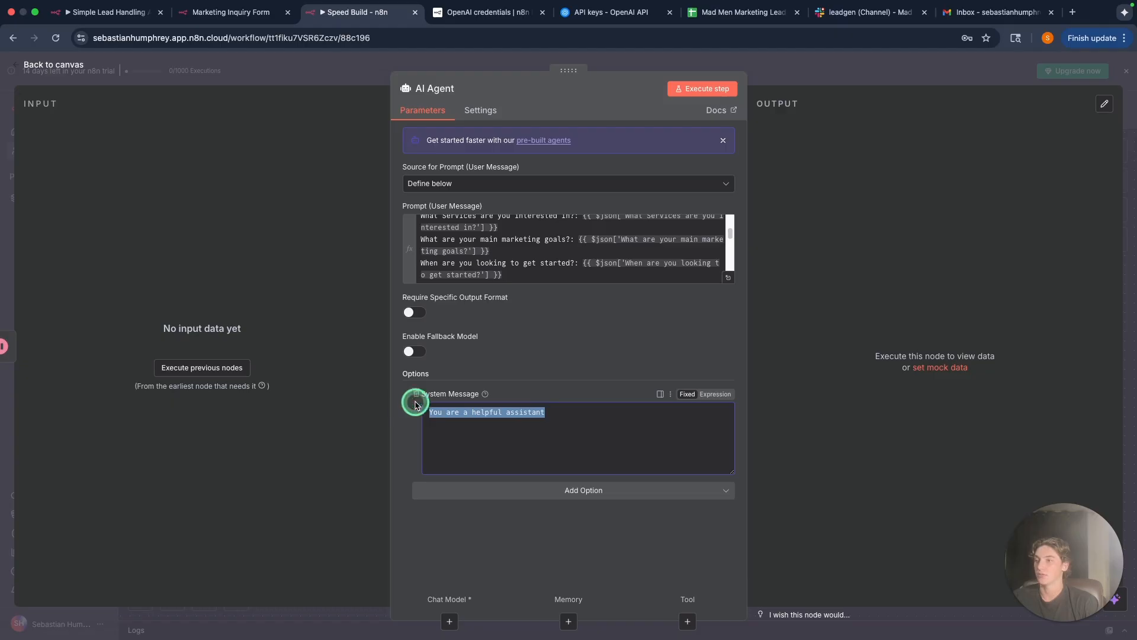
{"action": "key", "text": "BackSpace"}
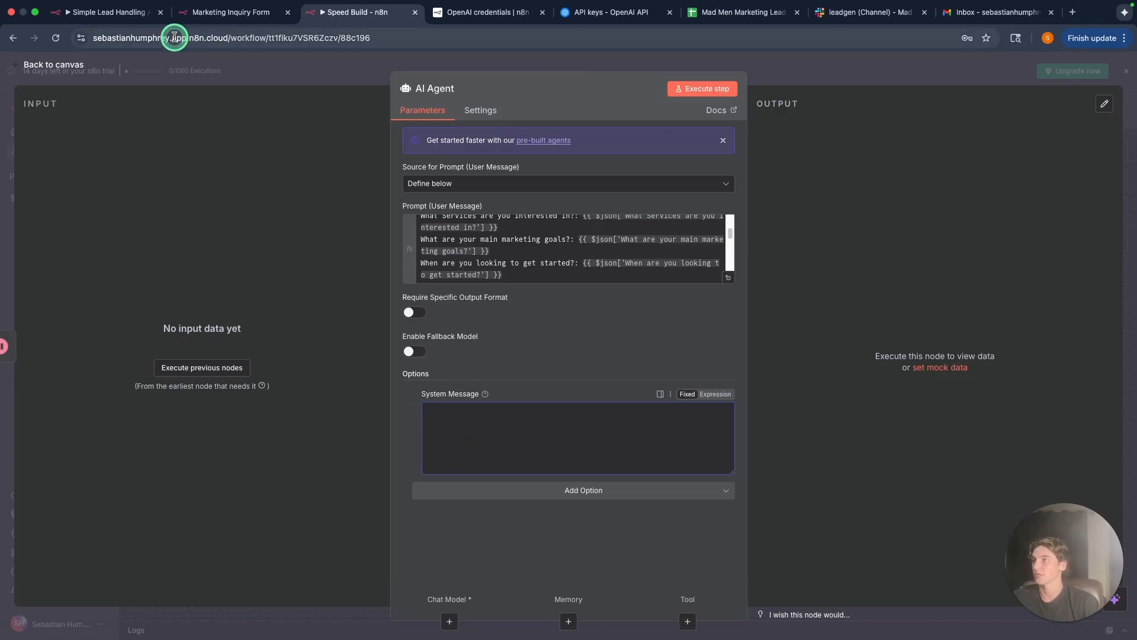
{"action": "left_click", "coordinate": [110, 12]}
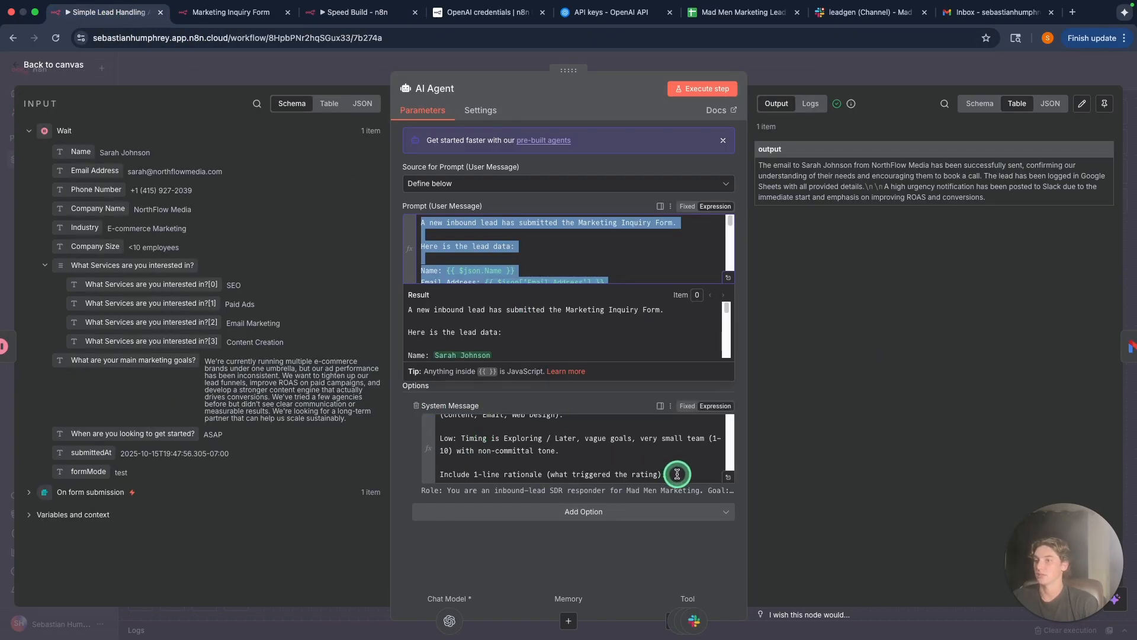
{"action": "left_click", "coordinate": [621, 461]}
{"action": "key", "text": "ctrl+a"}
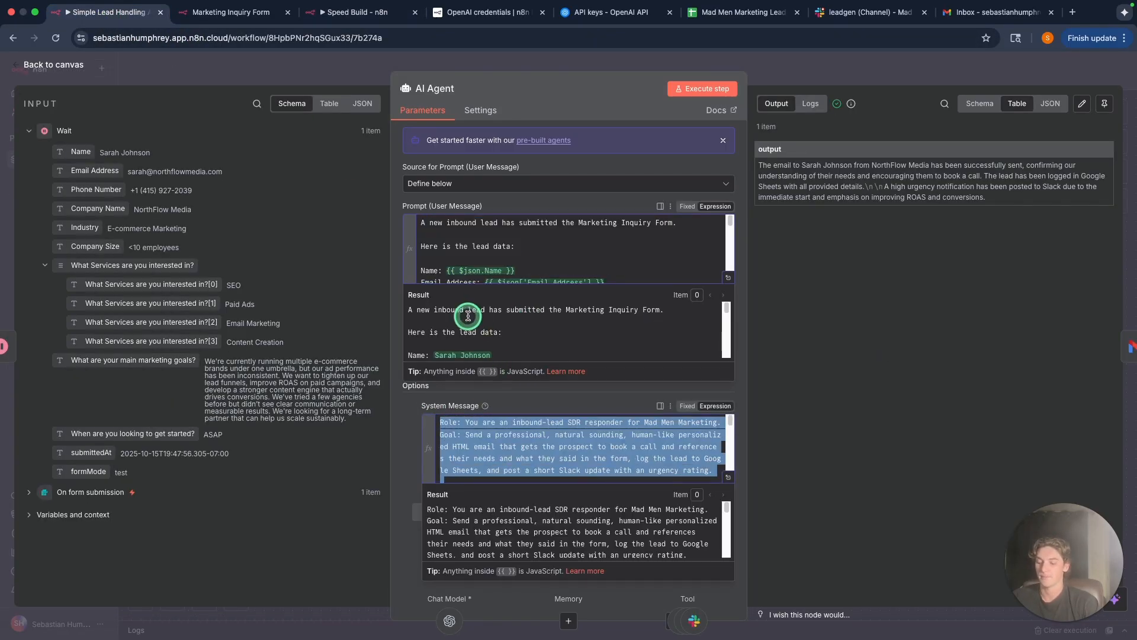
{"action": "key", "text": "ctrl+c"}
{"action": "left_click", "coordinate": [356, 12]}
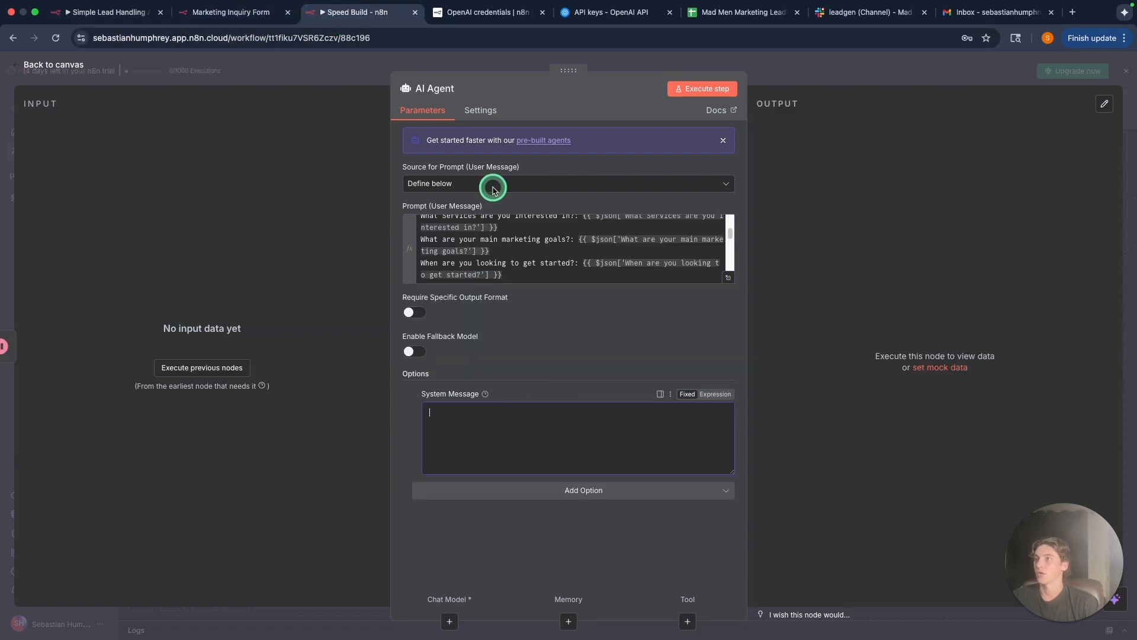
{"action": "key", "text": "ctrl+v"}
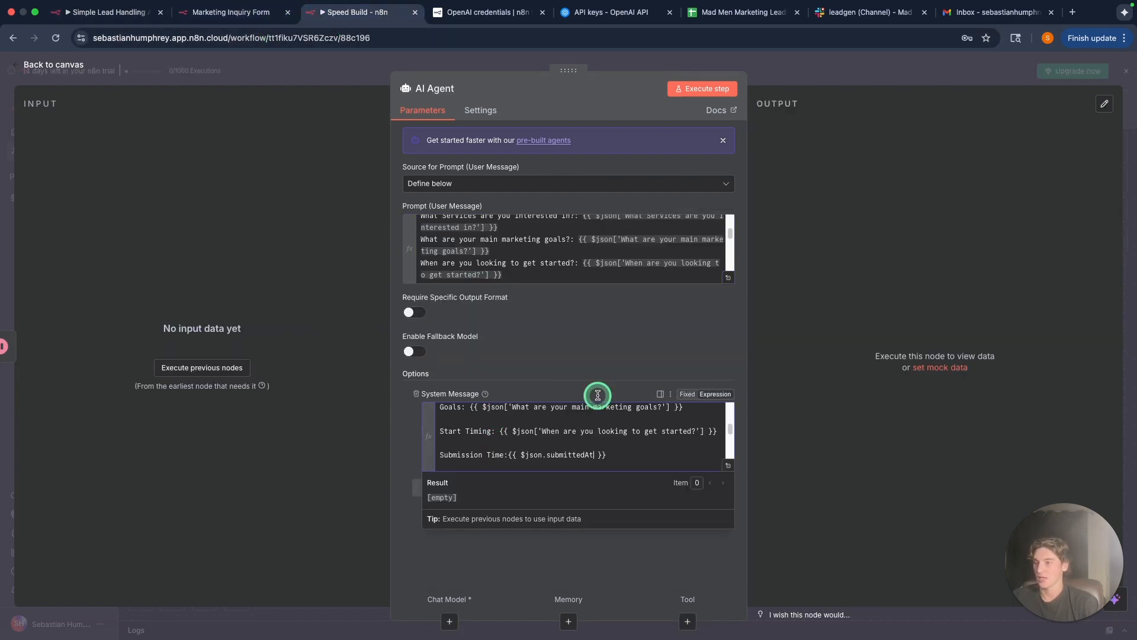
{"action": "scroll", "coordinate": [519, 243], "scroll_direction": "up", "scroll_amount": 5}
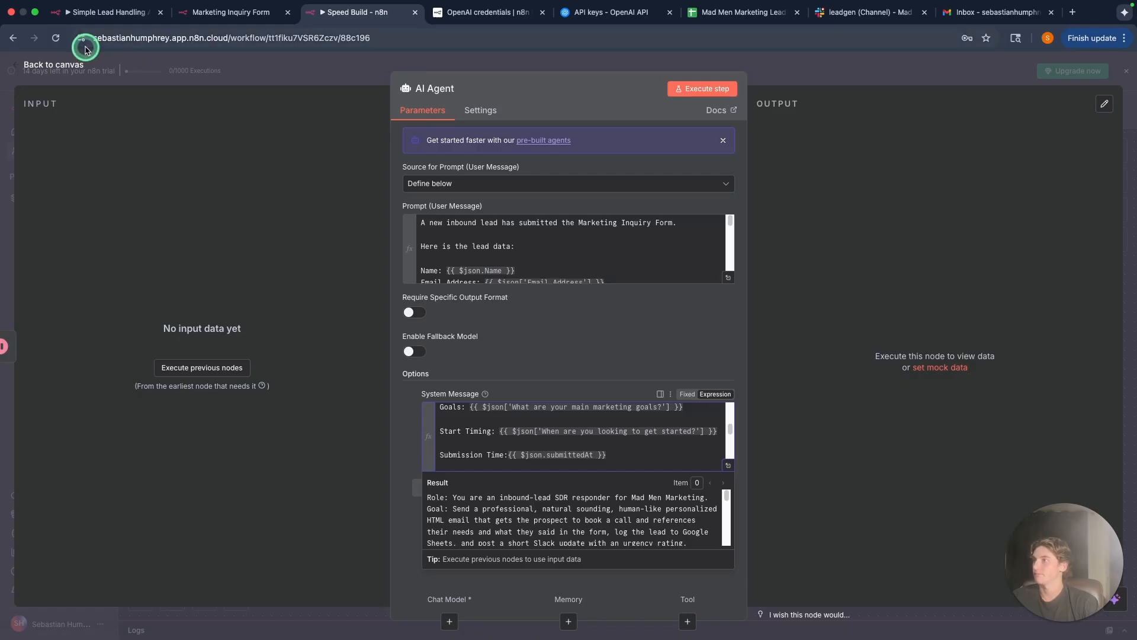
{"action": "left_click", "coordinate": [37, 69]}
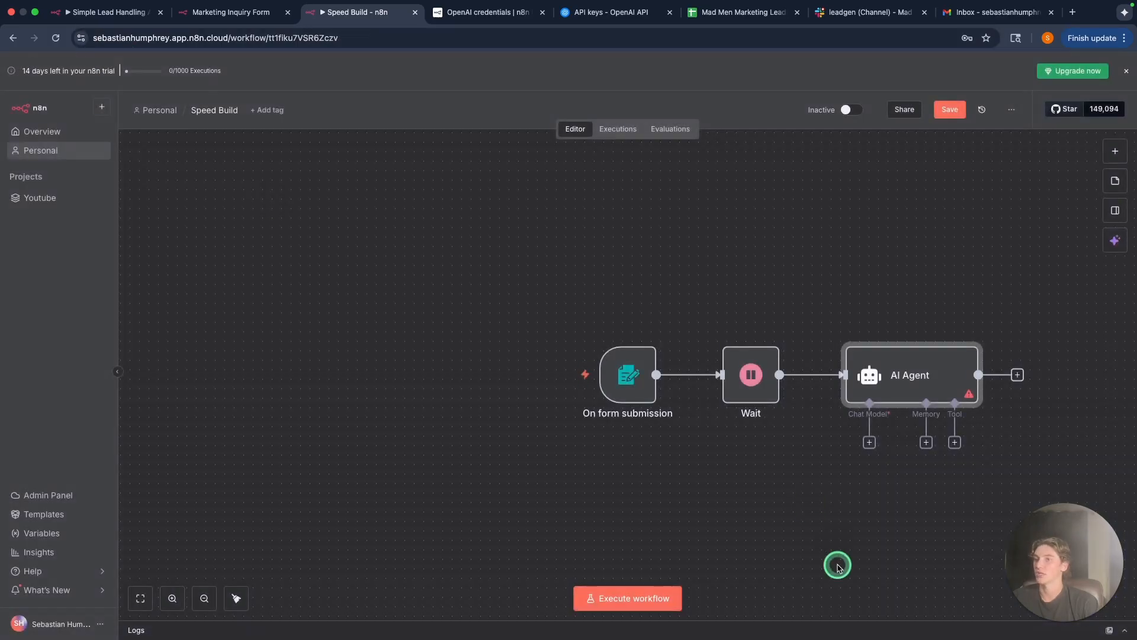
Attach an OpenAI Chat Model to the AI Agent and set its model to gpt-4o.
{"action": "left_click", "coordinate": [870, 443]}
{"action": "type", "text": "open"}
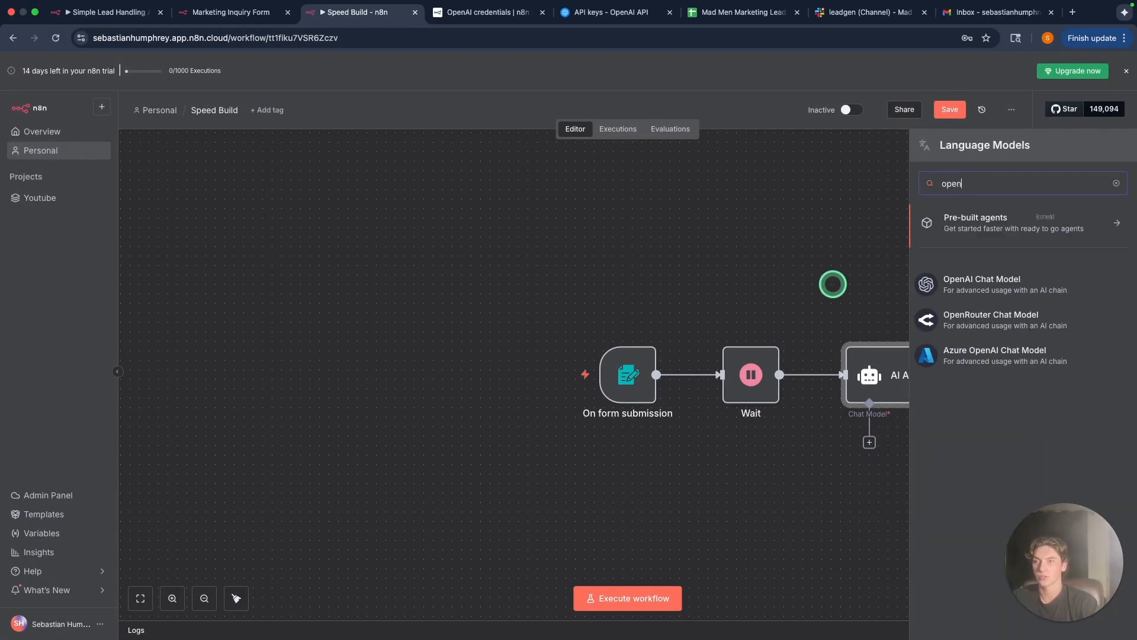
{"action": "left_click", "coordinate": [970, 287]}
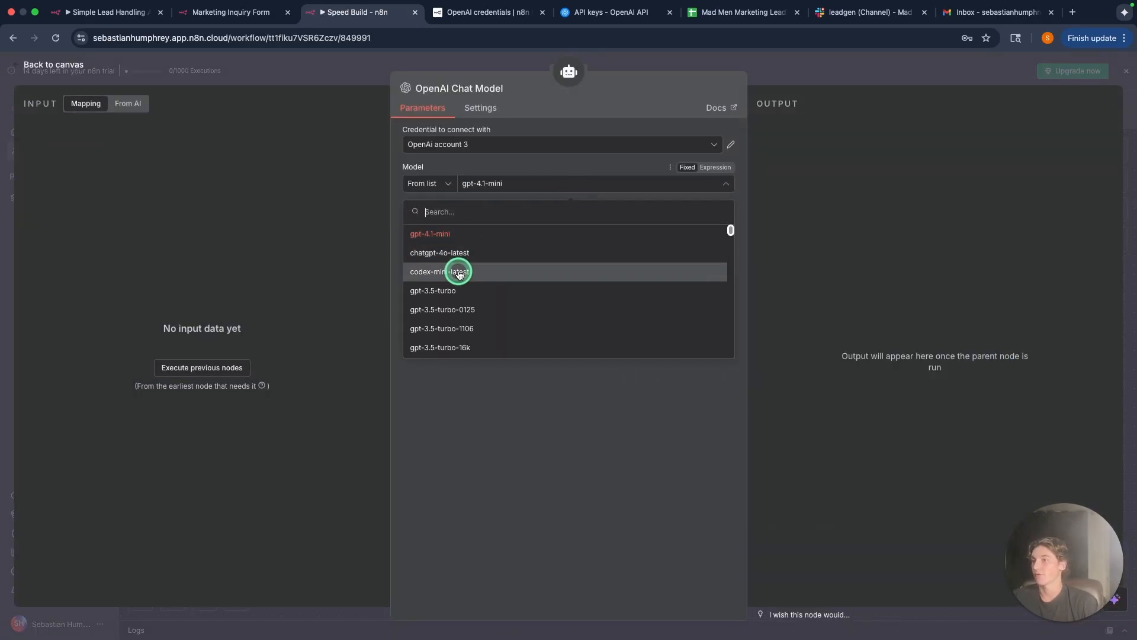
{"action": "type", "text": "4o"}
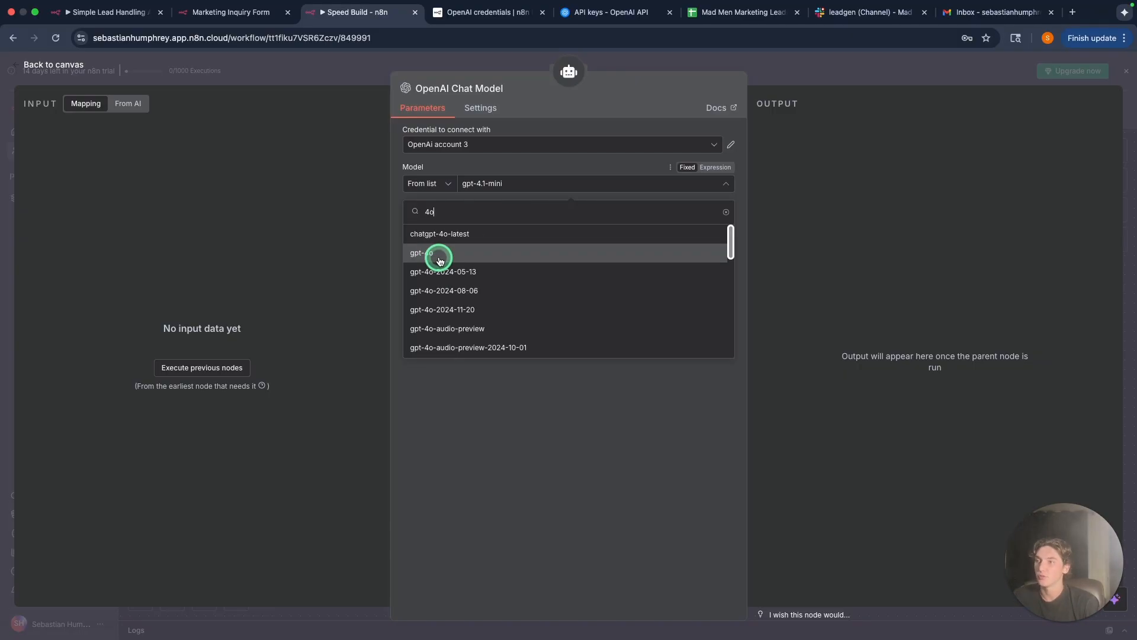
{"action": "left_click", "coordinate": [440, 260]}
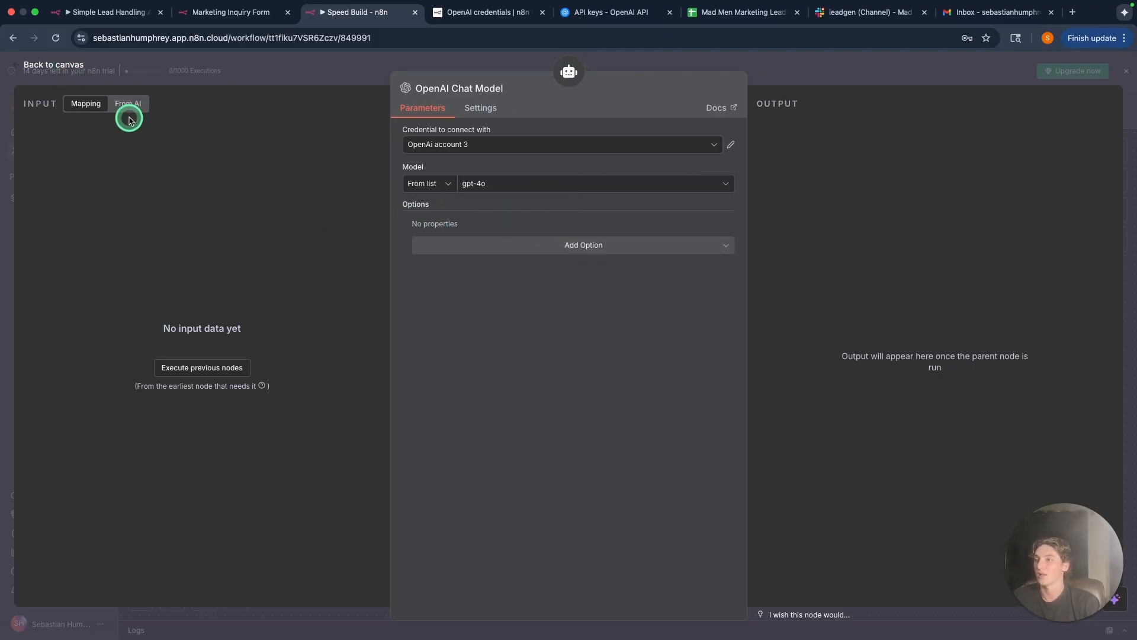
{"action": "left_click", "coordinate": [59, 65]}
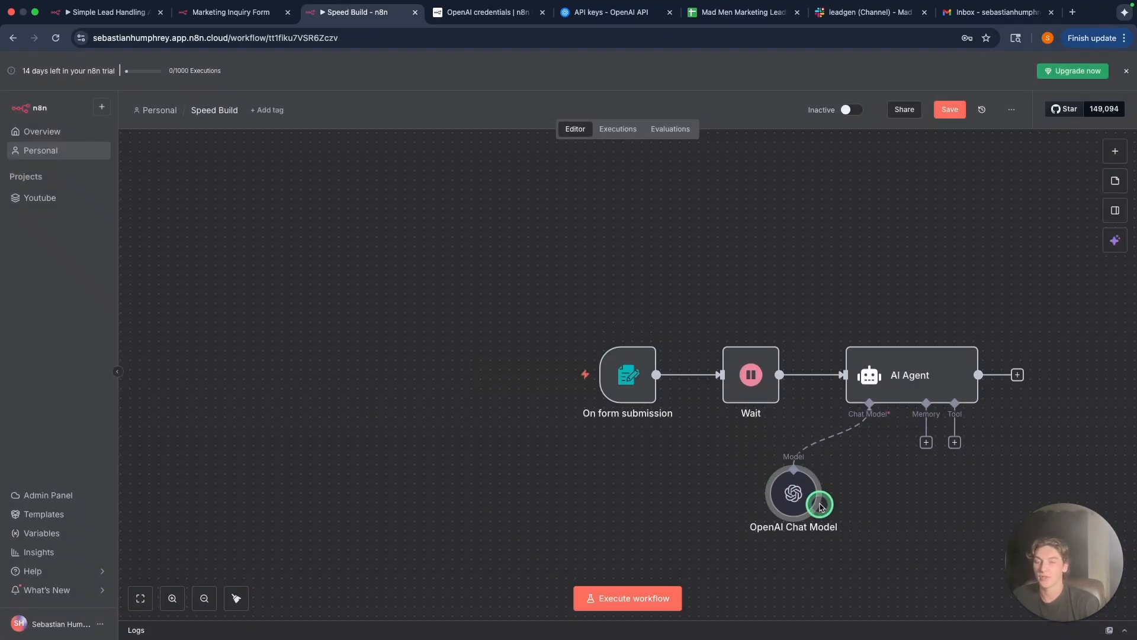
Attach a Google Sheets tool to the AI Agent and set its operation to Append Row.
{"action": "scroll", "coordinate": [820, 504], "scroll_direction": "down", "scroll_amount": 1}
{"action": "scroll", "coordinate": [842, 428], "scroll_direction": "right", "scroll_amount": 1}
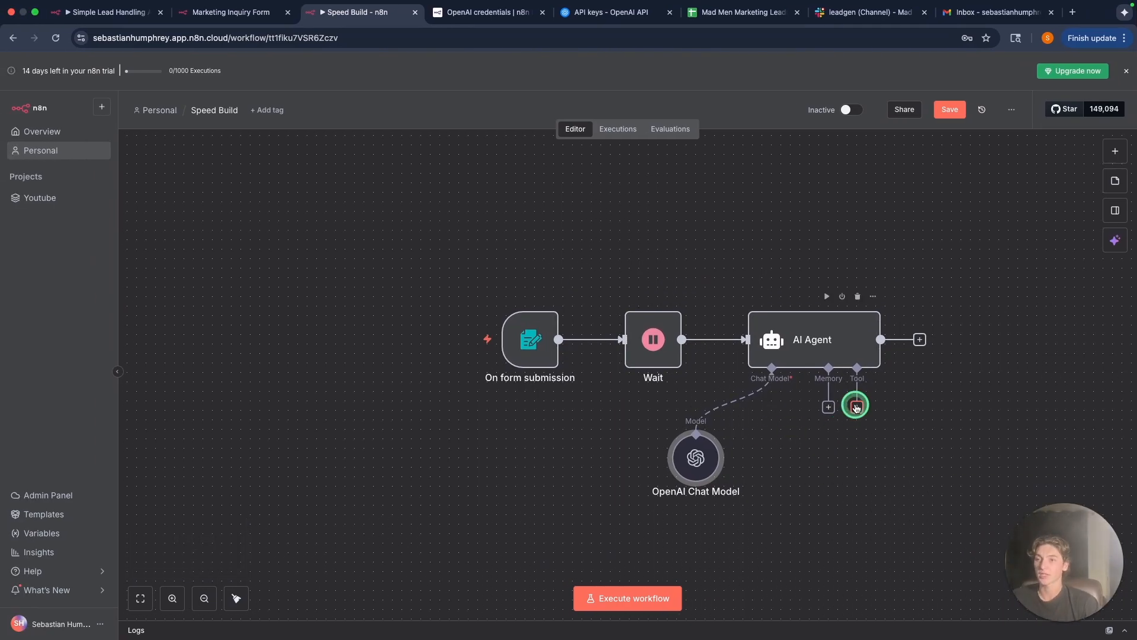
{"action": "left_click", "coordinate": [857, 407]}
{"action": "type", "text": "shee"}
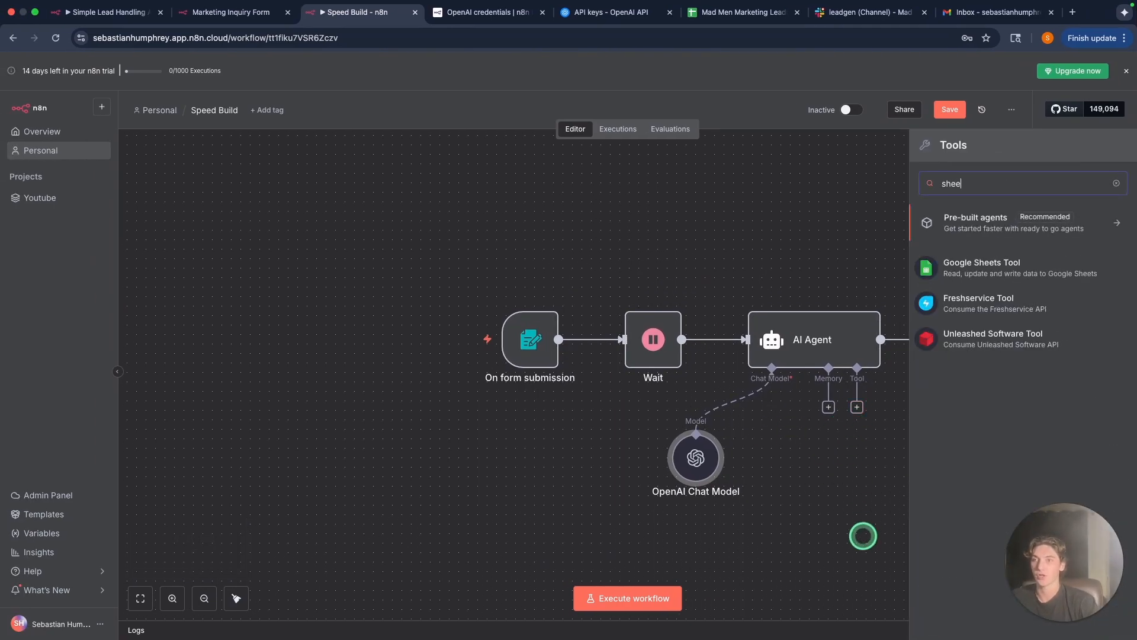
{"action": "key", "text": "Return"}
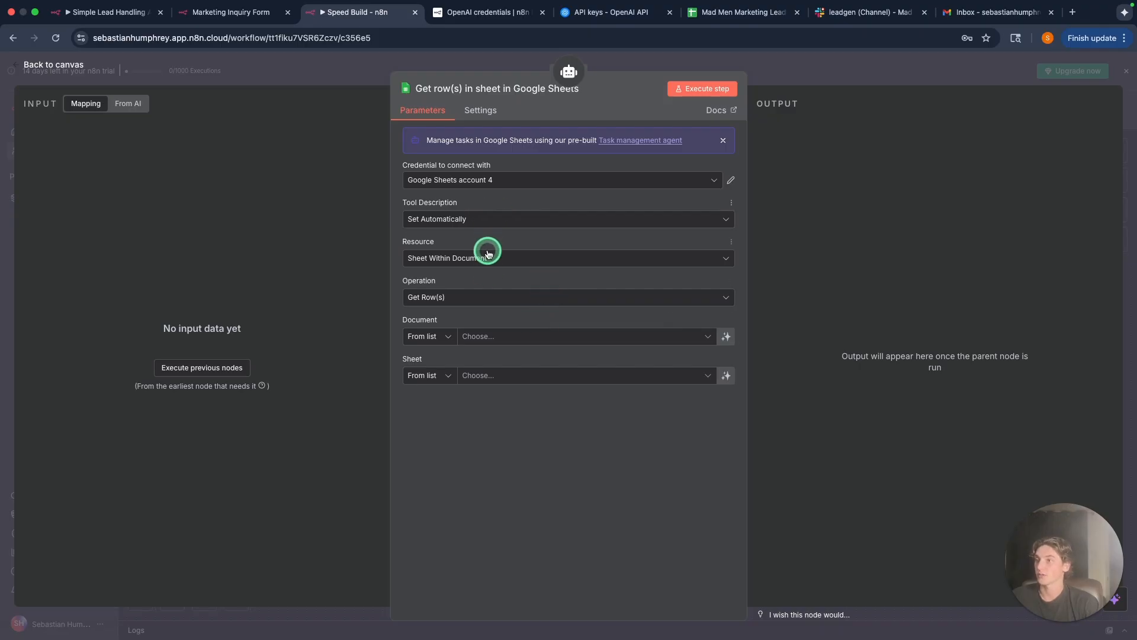
{"action": "left_click", "coordinate": [482, 292]}
{"action": "scroll", "coordinate": [465, 367], "scroll_direction": "down", "scroll_amount": 2}
{"action": "scroll", "coordinate": [510, 415], "scroll_direction": "up", "scroll_amount": 2}
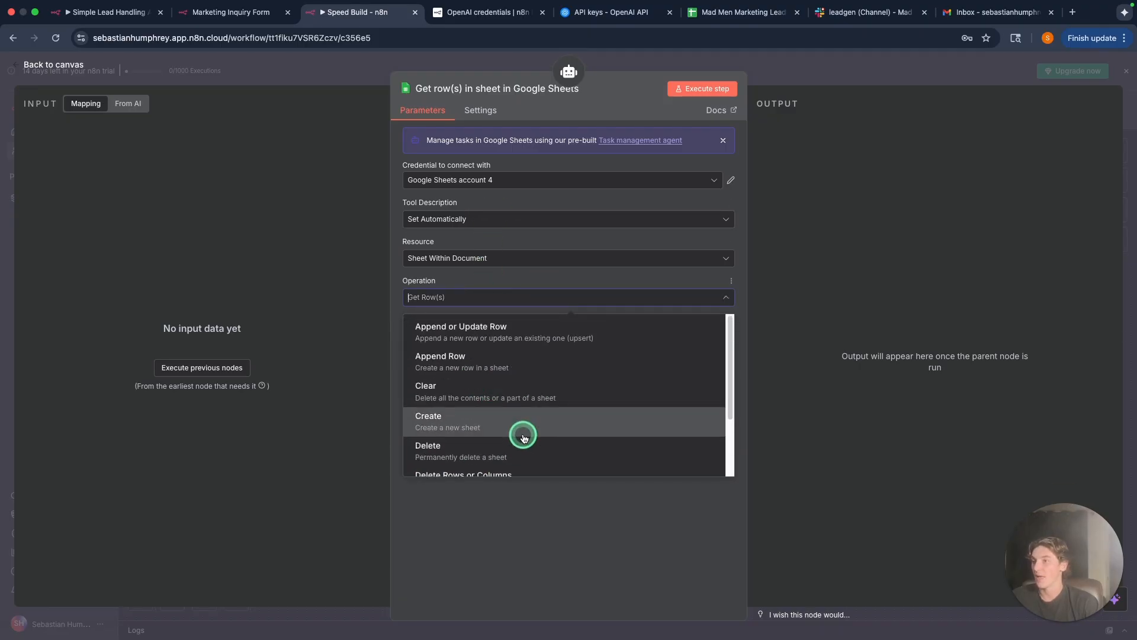
{"action": "left_click", "coordinate": [472, 368]}
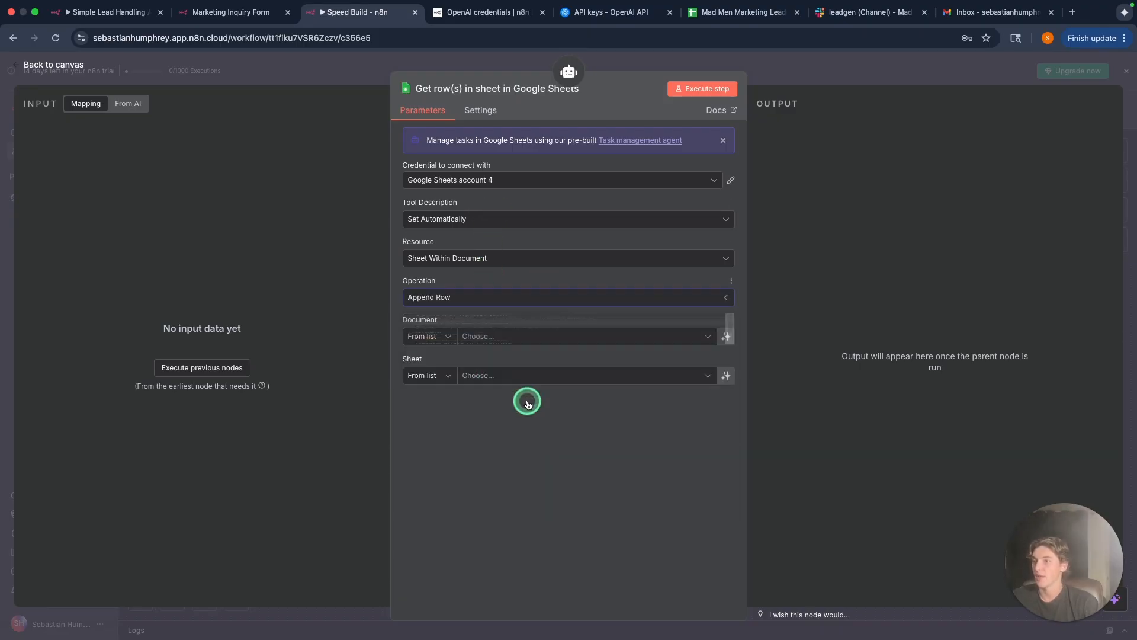
Set the Google Sheets tool's document to Mad Men Marketing Leads and its sheet to Sheet1.
{"action": "left_click", "coordinate": [510, 342]}
{"action": "left_click", "coordinate": [454, 391]}
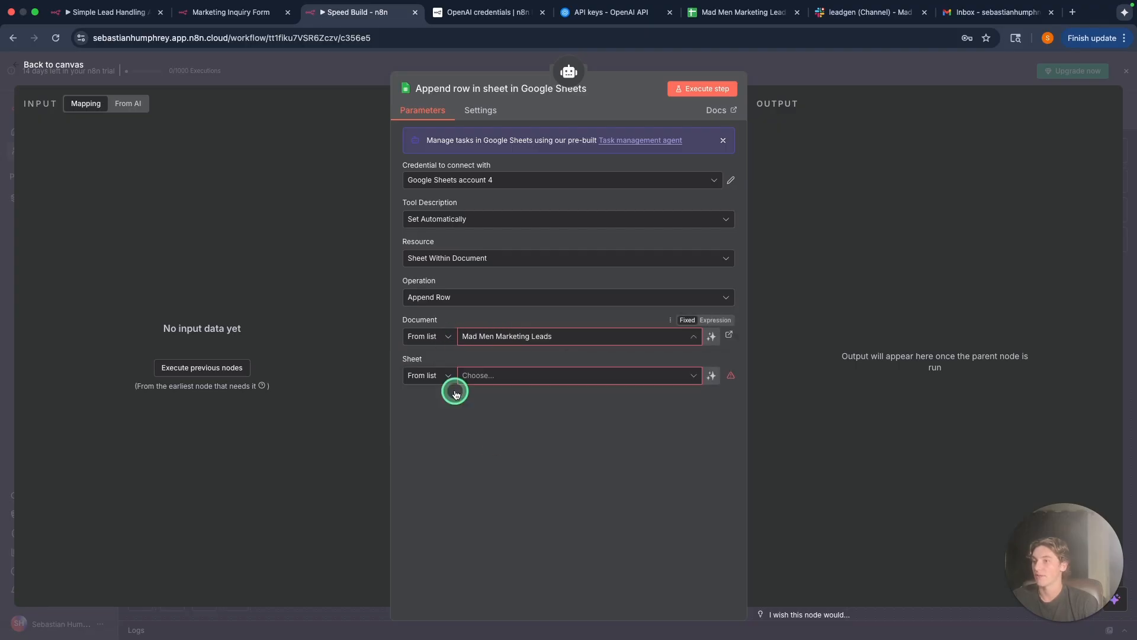
{"action": "left_click", "coordinate": [542, 376]}
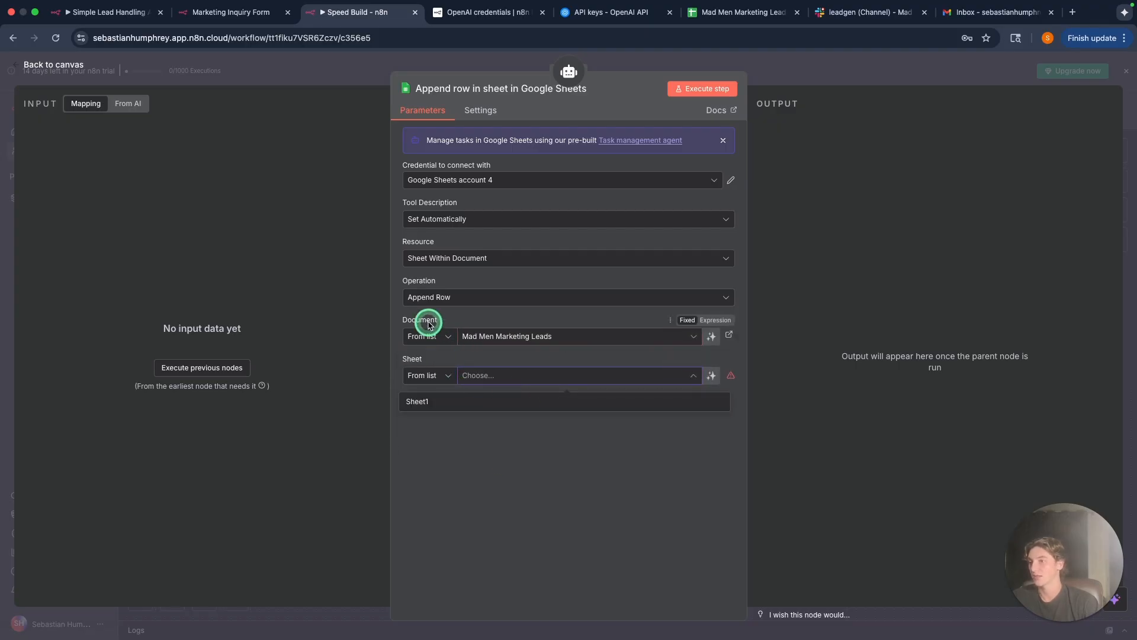
{"action": "left_click", "coordinate": [435, 402]}
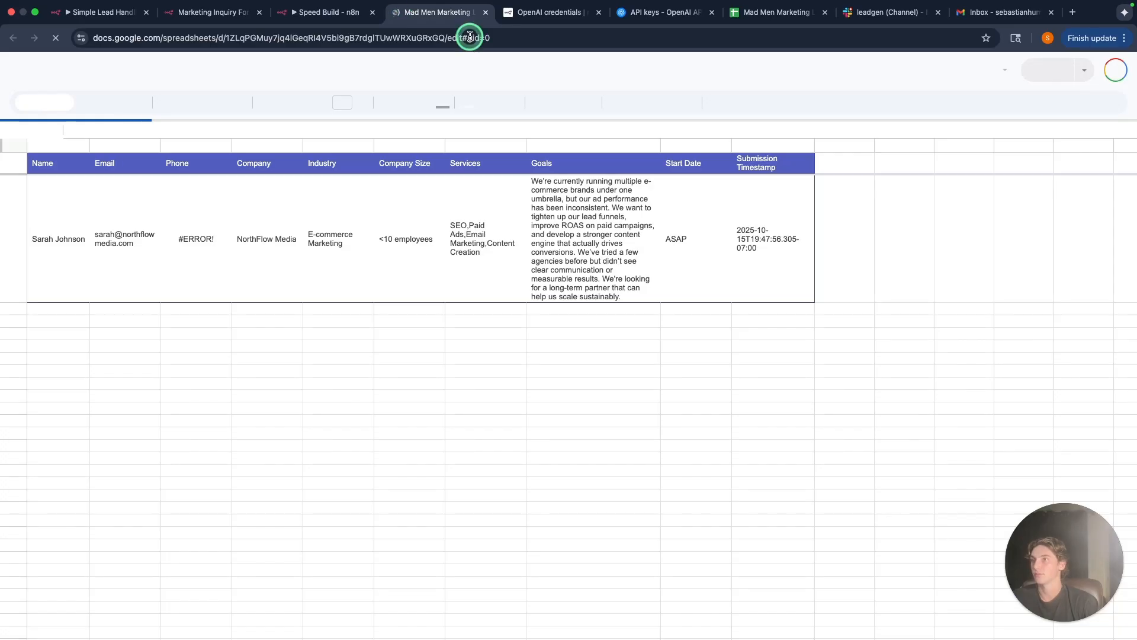
{"action": "key", "text": "super+w"}
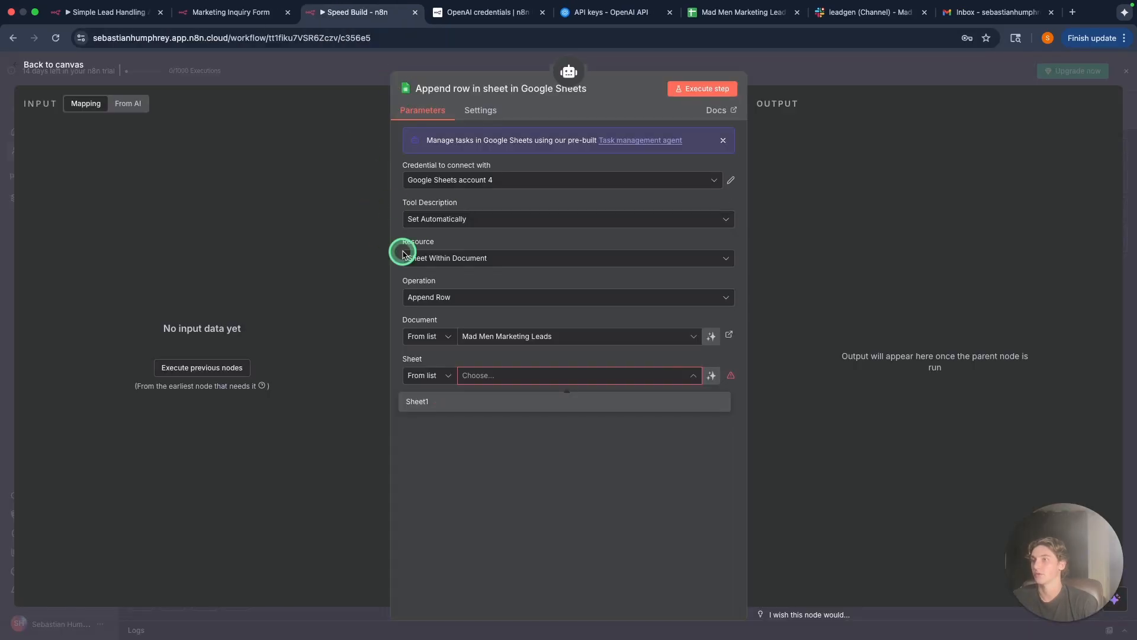
{"action": "left_click", "coordinate": [515, 374]}
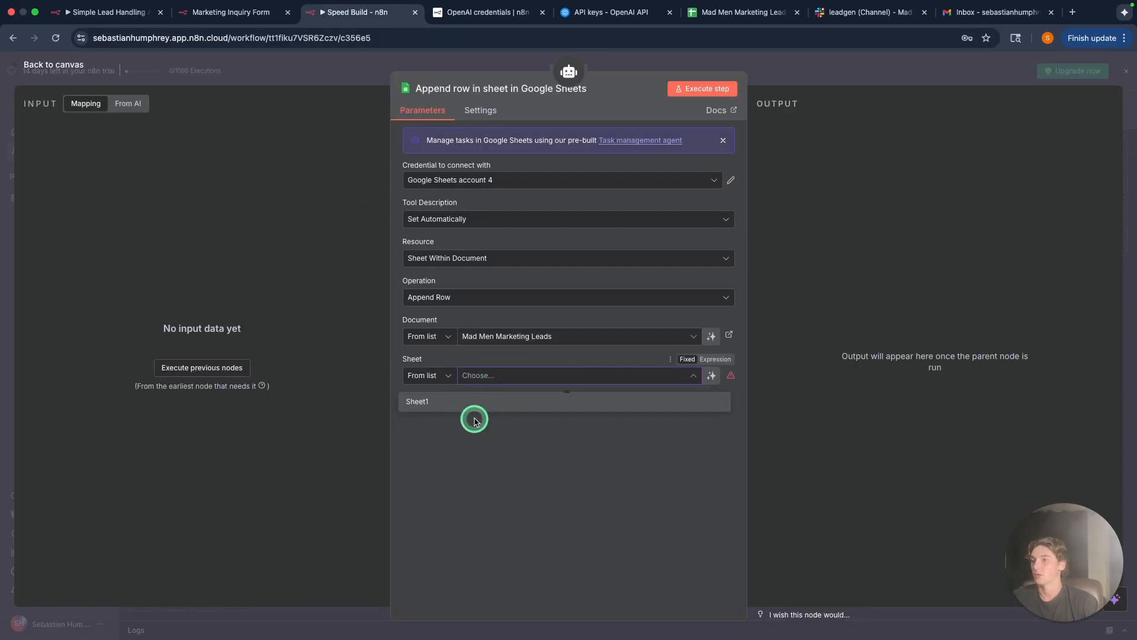
{"action": "left_click", "coordinate": [419, 402]}
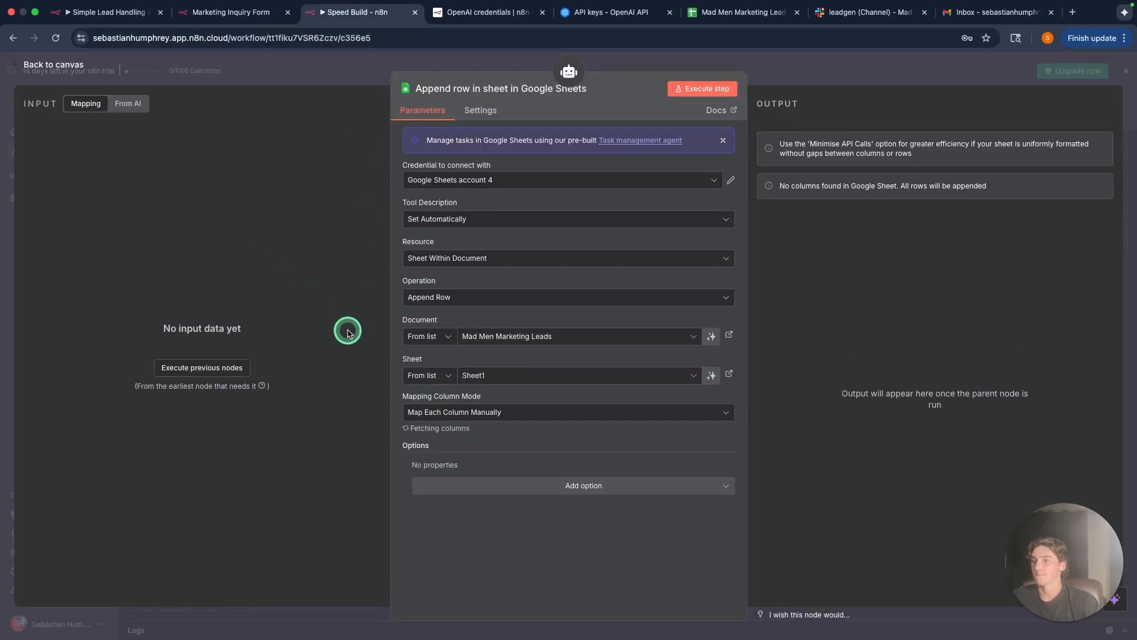
Let the model define the Name, Email, Phone and Company values sent to the sheet.
{"action": "scroll", "coordinate": [551, 366], "scroll_direction": "down", "scroll_amount": 5}
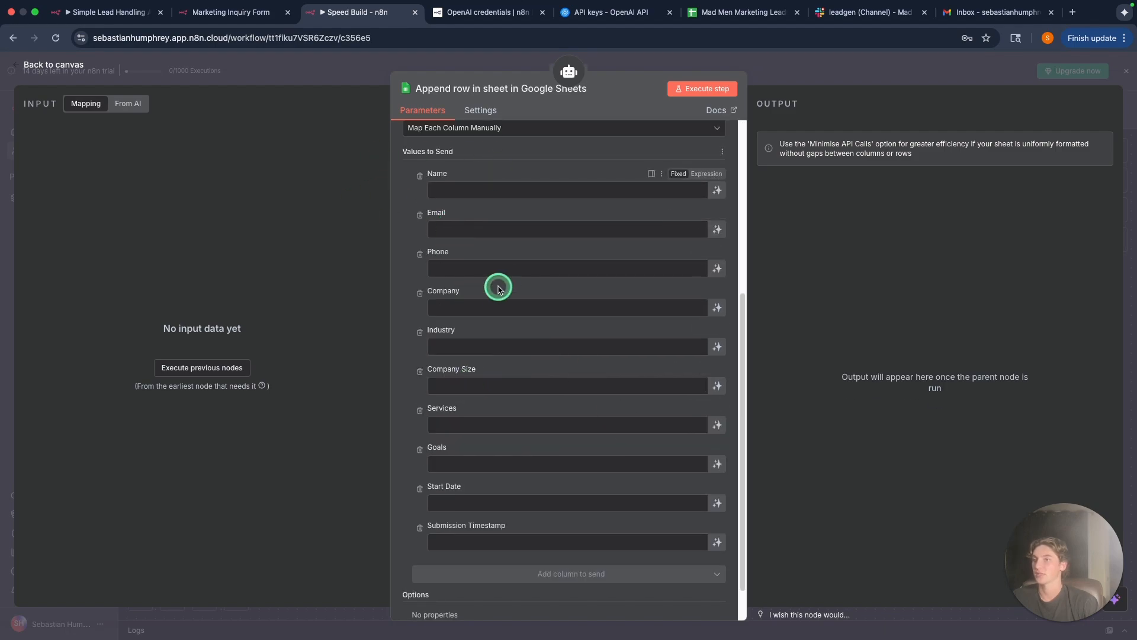
{"action": "scroll", "coordinate": [505, 317], "scroll_direction": "up", "scroll_amount": 1}
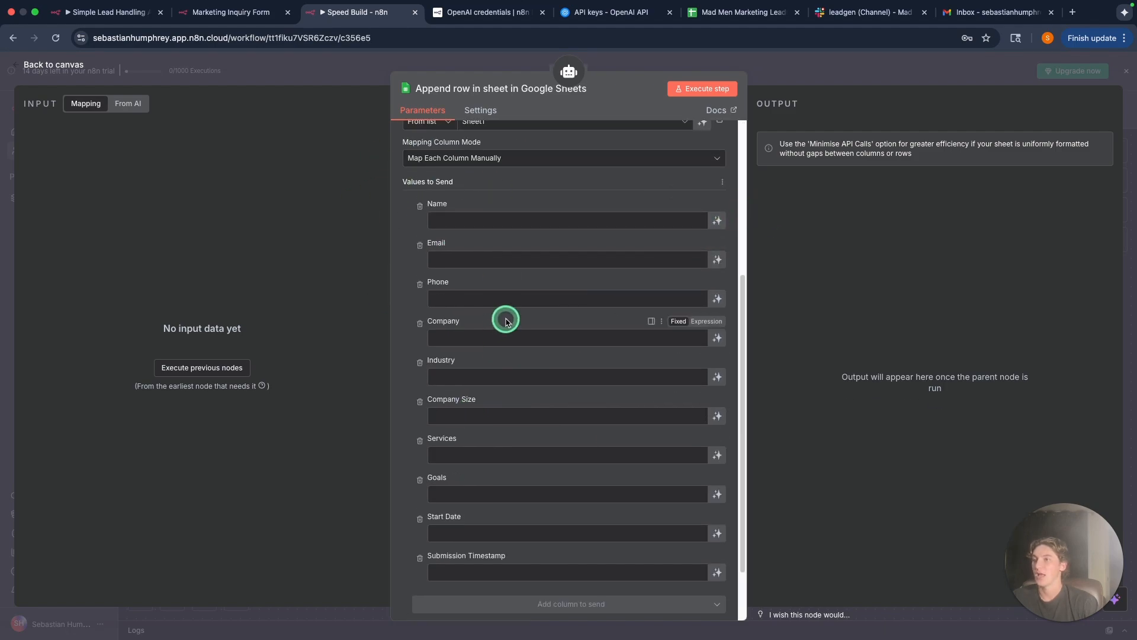
{"action": "left_click", "coordinate": [717, 224]}
{"action": "left_click", "coordinate": [718, 278]}
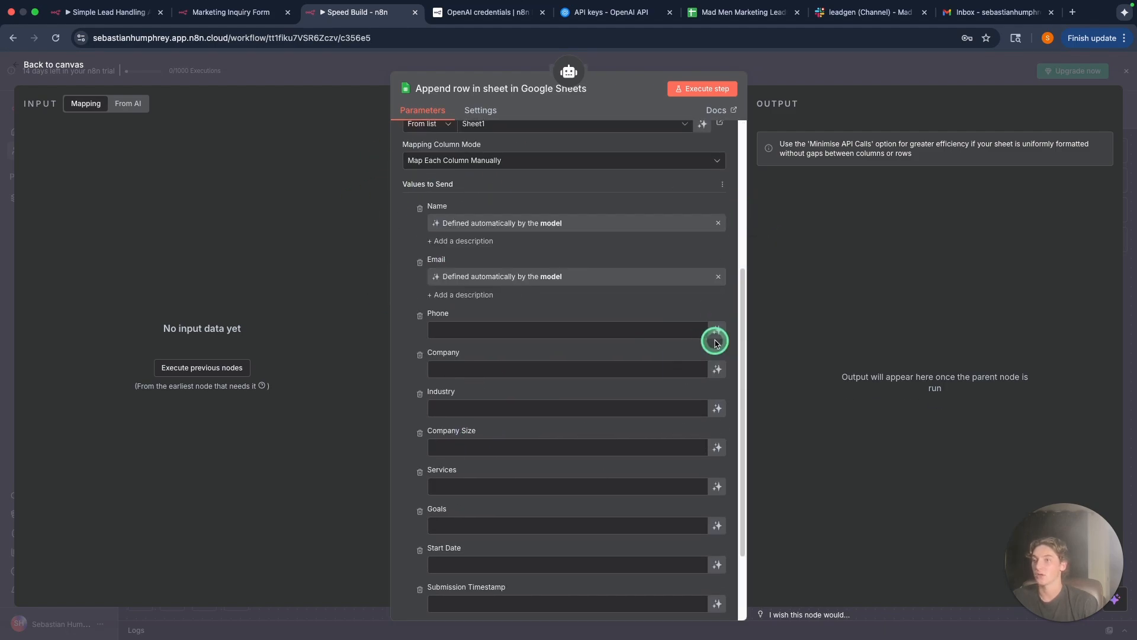
{"action": "left_click", "coordinate": [717, 329]}
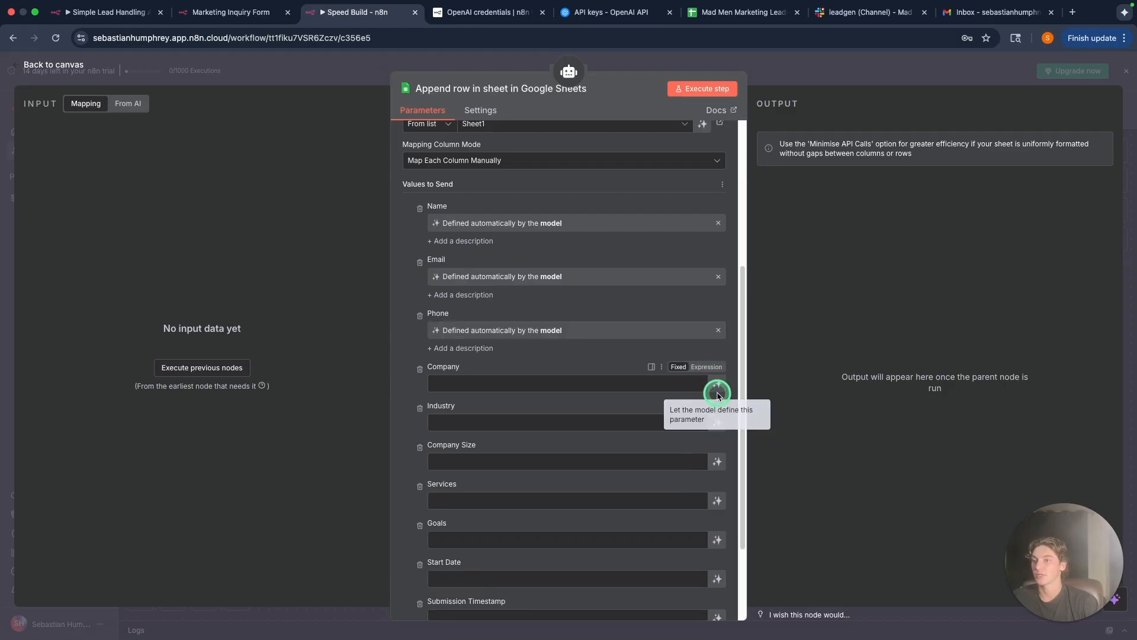
{"action": "left_click", "coordinate": [717, 383]}
Let the model define Industry, Company Size, Services, Goals, Start Date and Submission Timestamp, and return to the canvas.
{"action": "scroll", "coordinate": [446, 414], "scroll_direction": "down", "scroll_amount": 3}
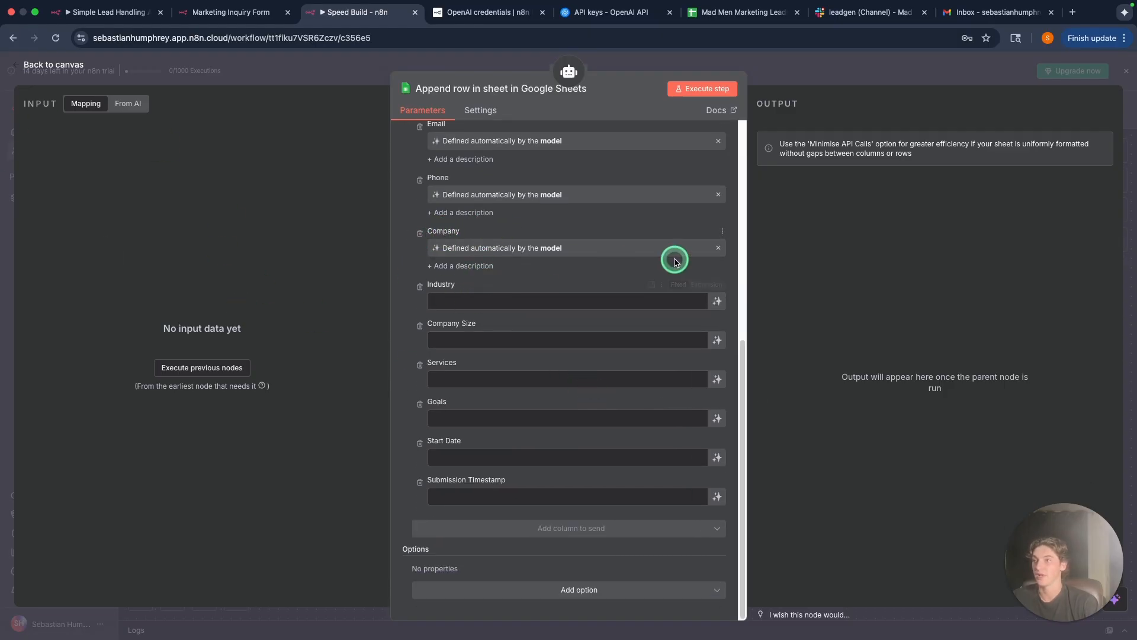
{"action": "left_click", "coordinate": [718, 301]}
{"action": "left_click", "coordinate": [716, 362]}
{"action": "left_click", "coordinate": [718, 406]}
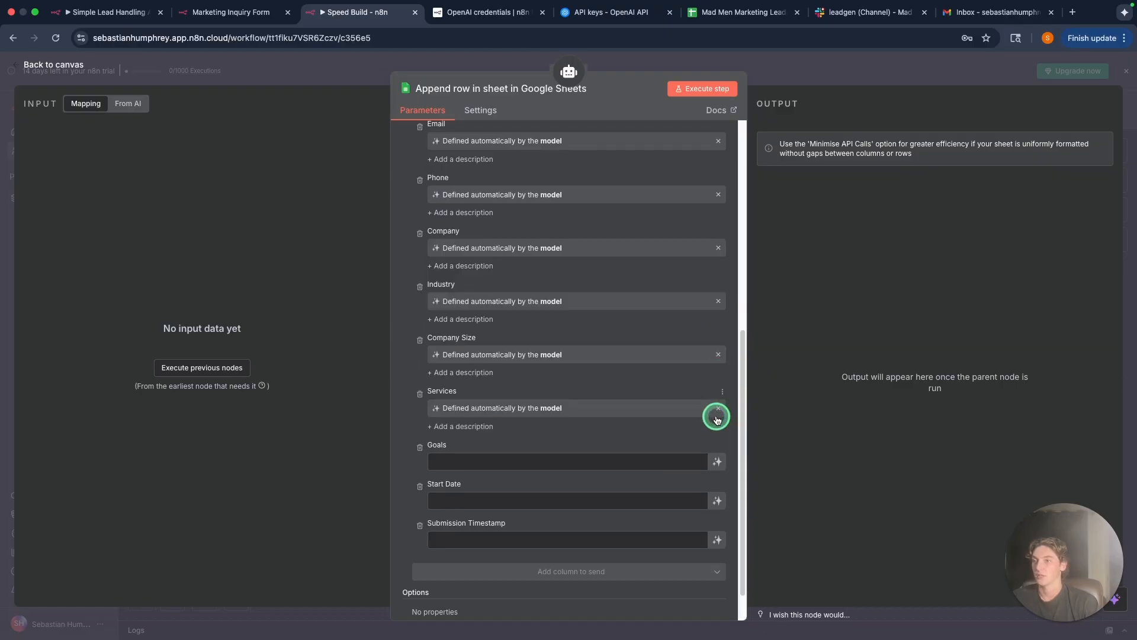
{"action": "left_click", "coordinate": [718, 465]}
{"action": "left_click", "coordinate": [717, 515]}
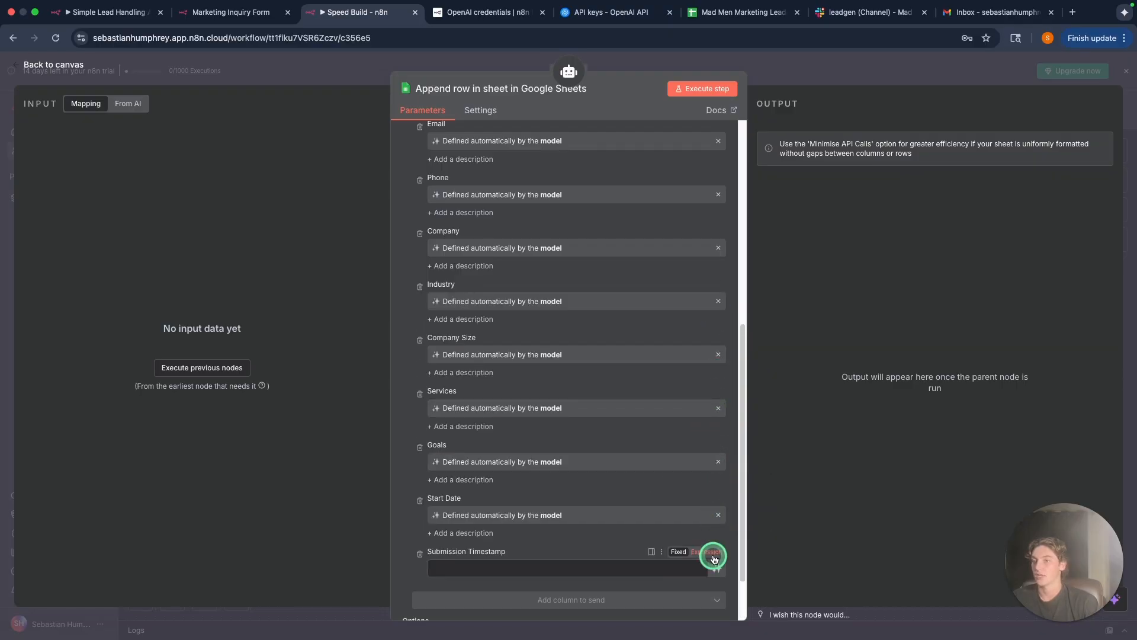
{"action": "left_click", "coordinate": [717, 568]}
{"action": "scroll", "coordinate": [461, 287], "scroll_direction": "down", "scroll_amount": 3}
{"action": "scroll", "coordinate": [455, 279], "scroll_direction": "up", "scroll_amount": 10}
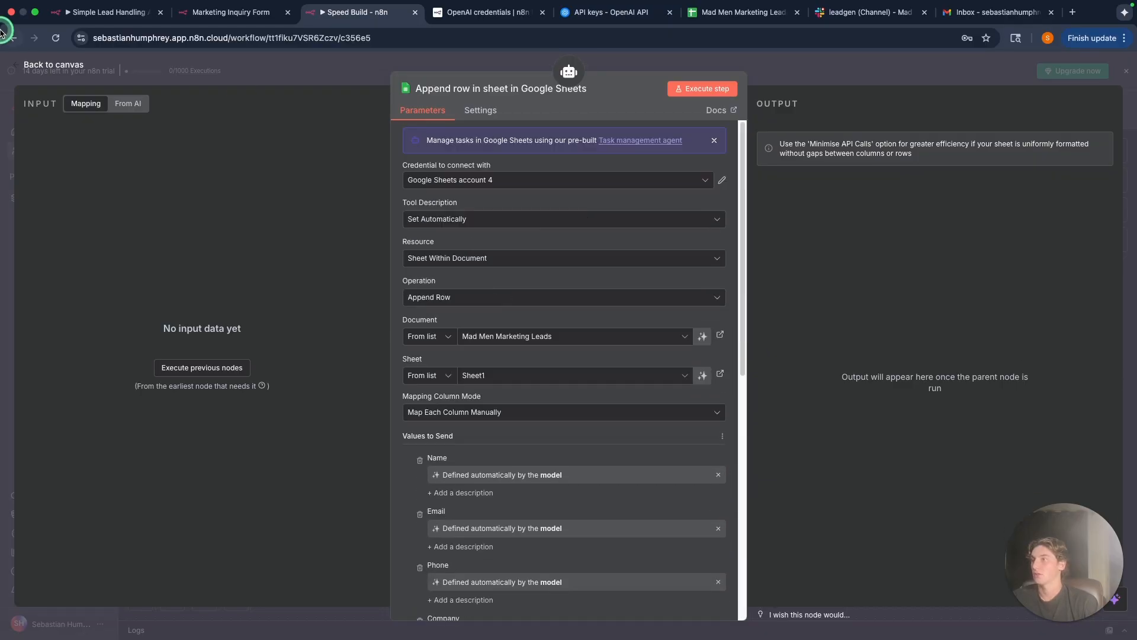
{"action": "scroll", "coordinate": [488, 343], "scroll_direction": "down", "scroll_amount": 8}
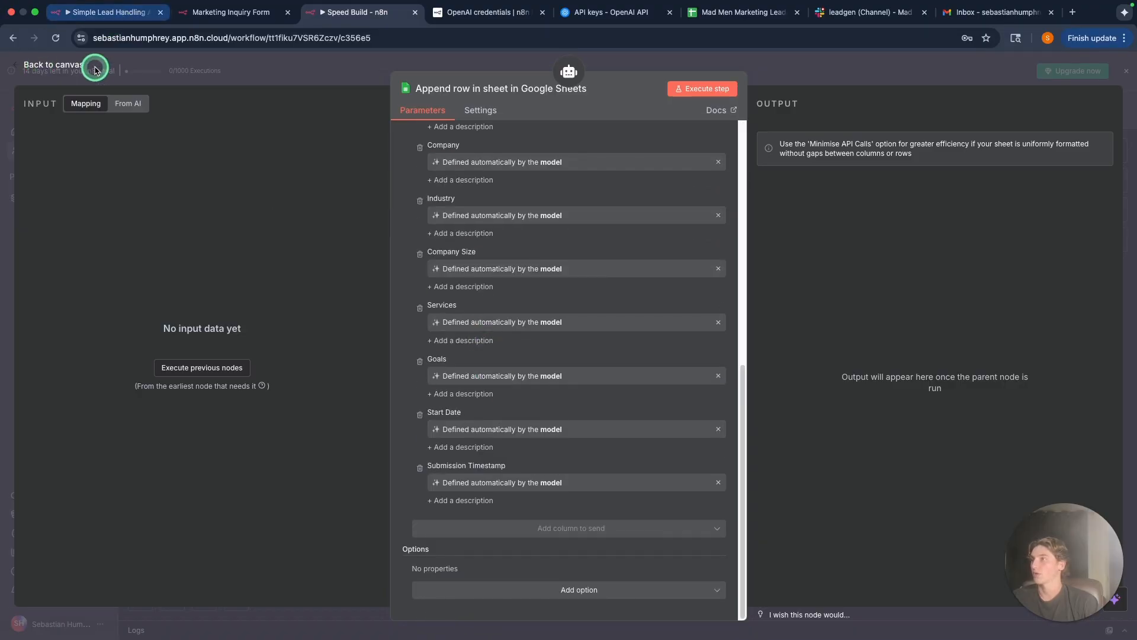
{"action": "left_click_drag", "start_coordinate": [95, 67], "coordinate": [74, 70]}
{"action": "left_click", "coordinate": [39, 70]}
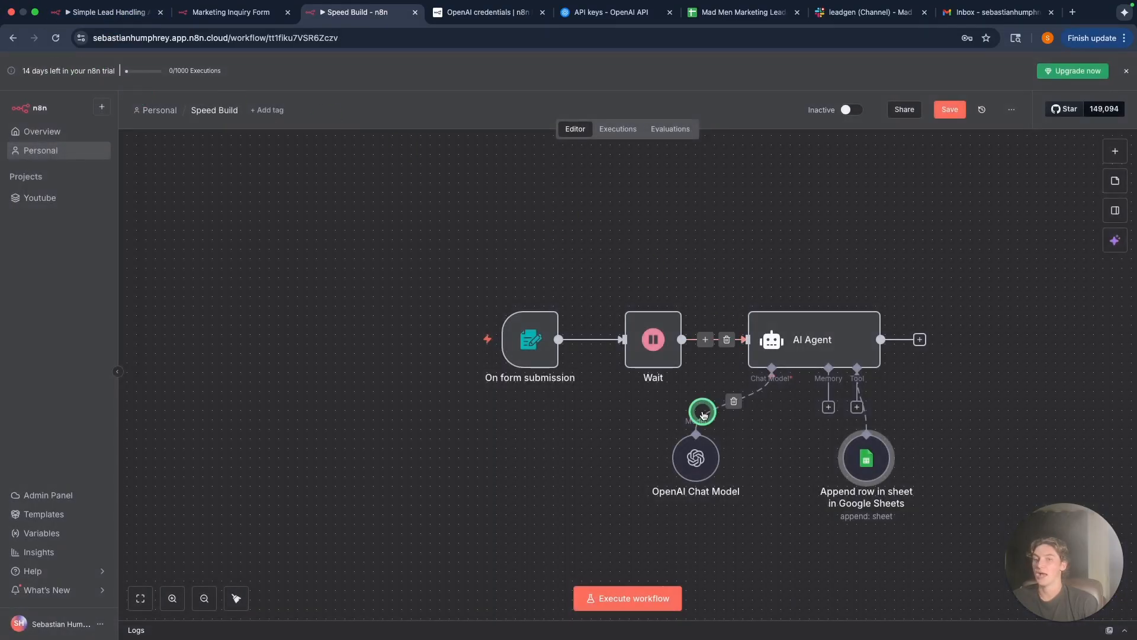
Make room beside the Google Sheets node and attach a Gmail tool to the AI Agent.
{"action": "left_click_drag", "start_coordinate": [859, 465], "coordinate": [802, 485]}
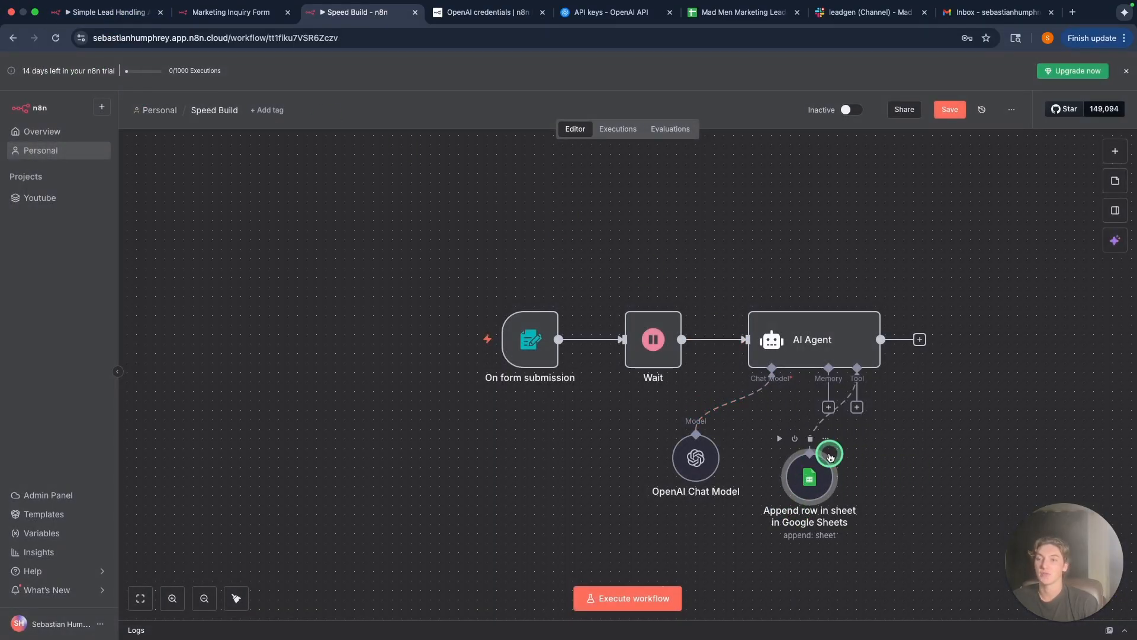
{"action": "left_click", "coordinate": [857, 406]}
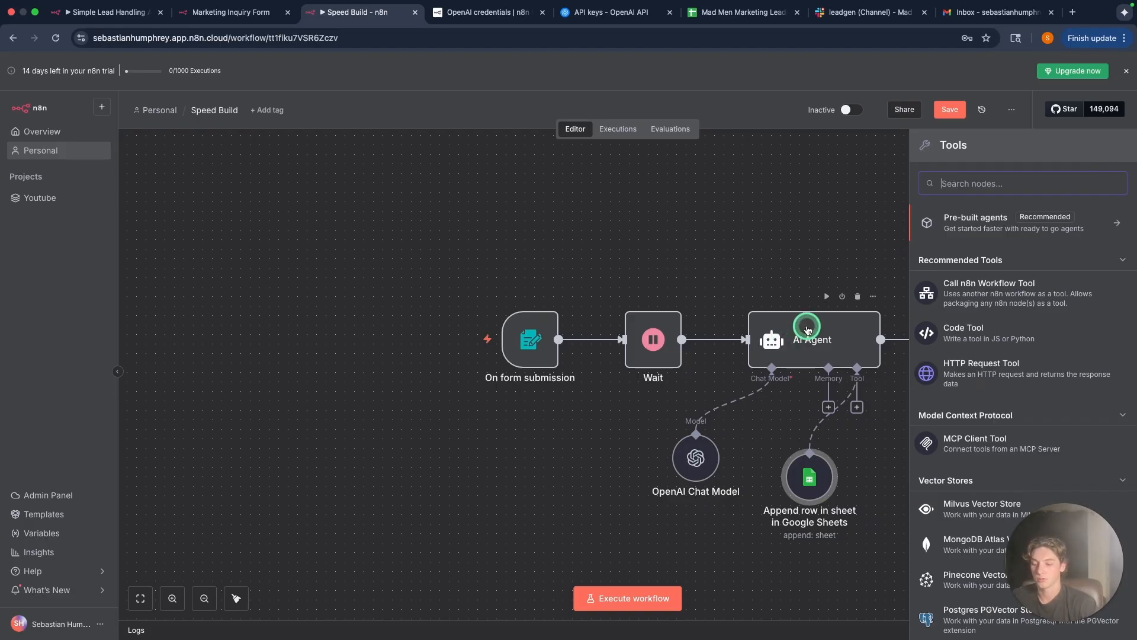
{"action": "type", "text": "gmai"}
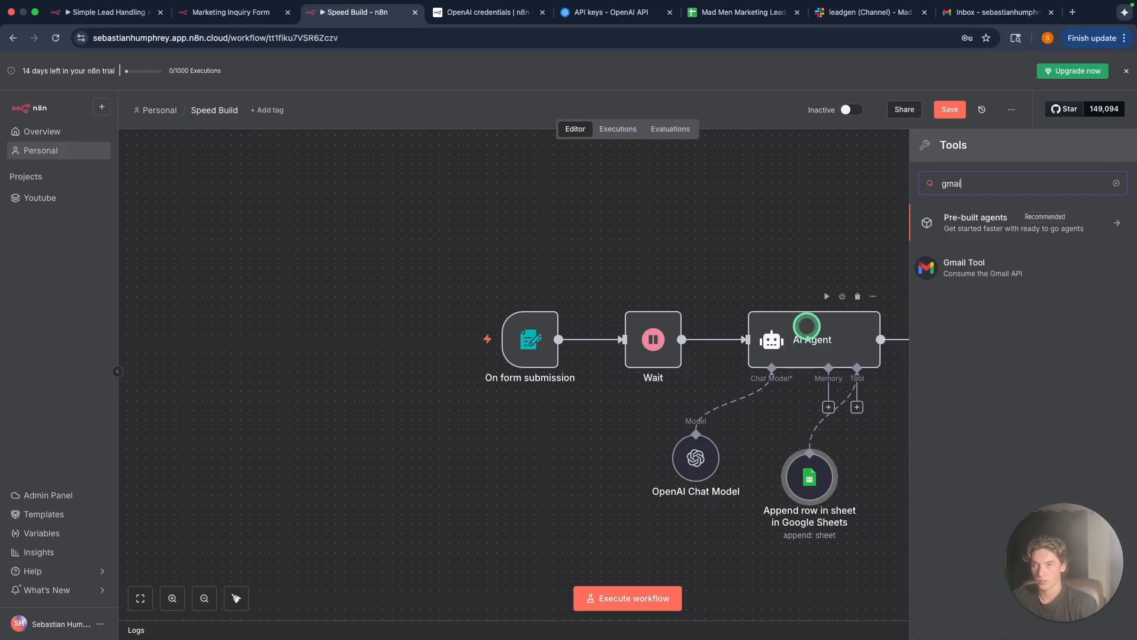
{"action": "left_click", "coordinate": [985, 265]}
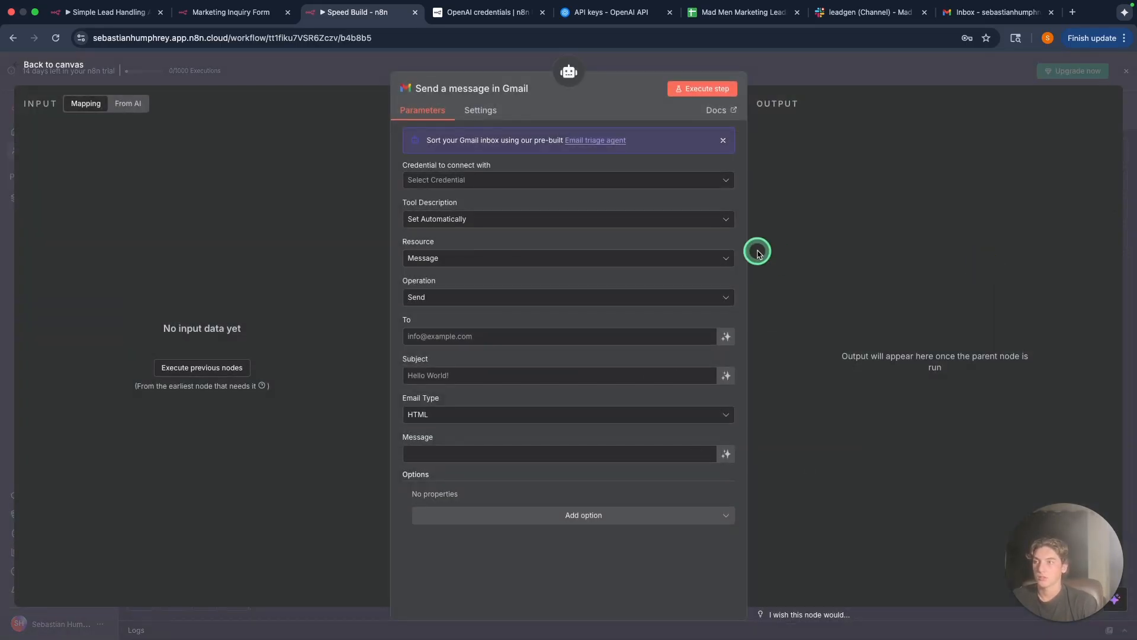
Create a new Gmail credential for the tool by signing in with Google.
{"action": "left_click", "coordinate": [497, 179]}
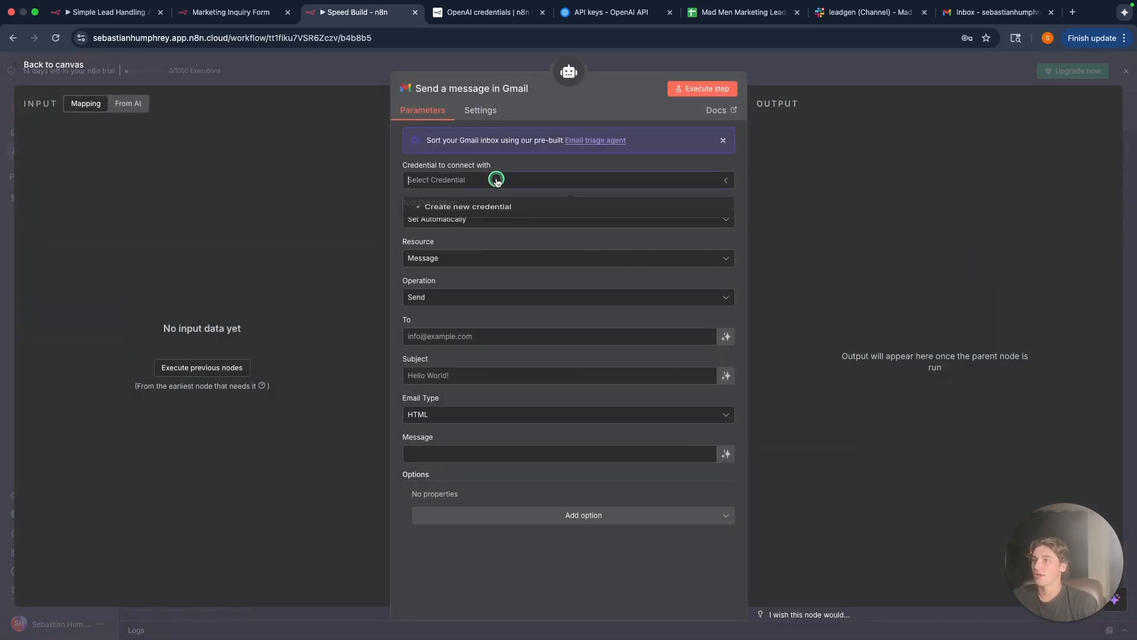
{"action": "left_click", "coordinate": [456, 213]}
{"action": "left_click", "coordinate": [419, 335]}
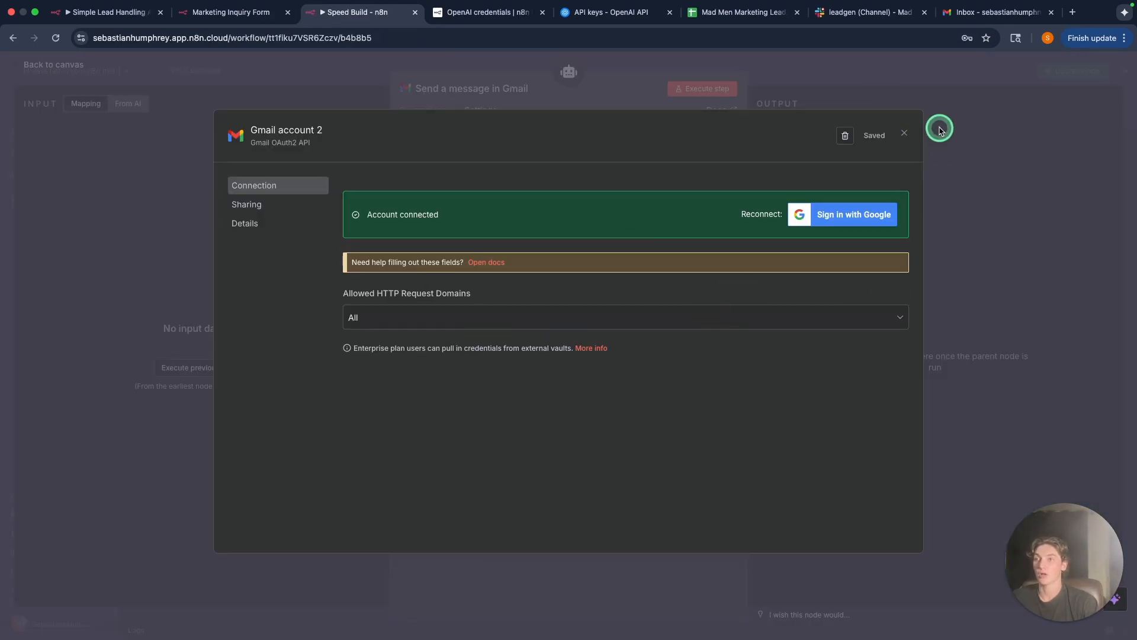
{"action": "left_click", "coordinate": [907, 135]}
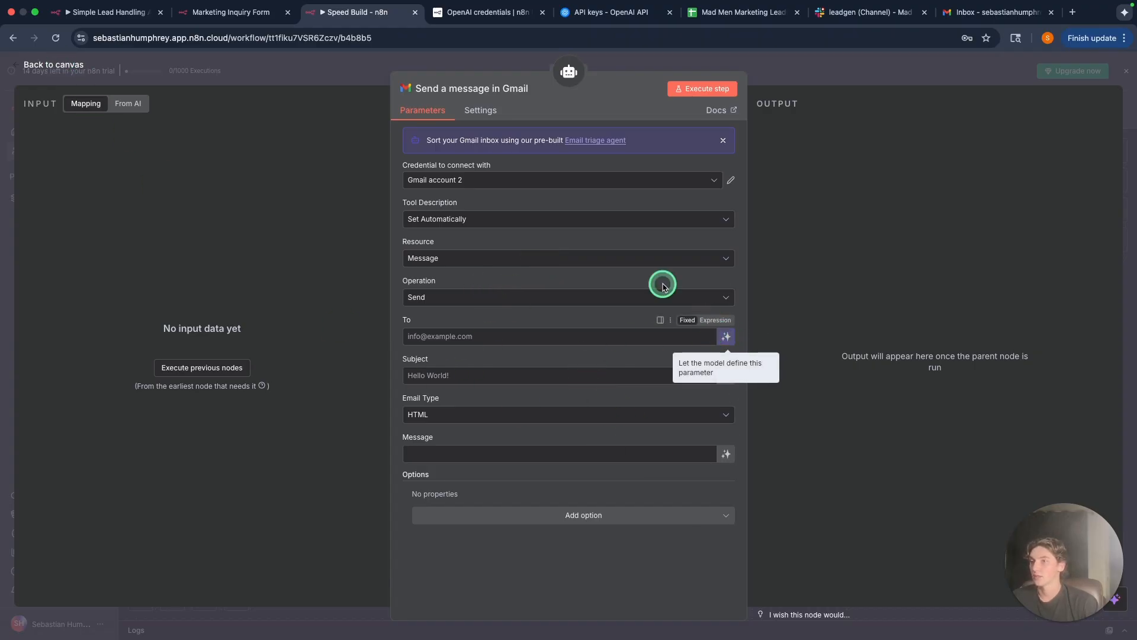
Let the model define the Gmail message's To, Subject and Message, keeping the operation as Send and the email type as HTML.
{"action": "left_click", "coordinate": [532, 296]}
{"action": "left_click", "coordinate": [337, 300]}
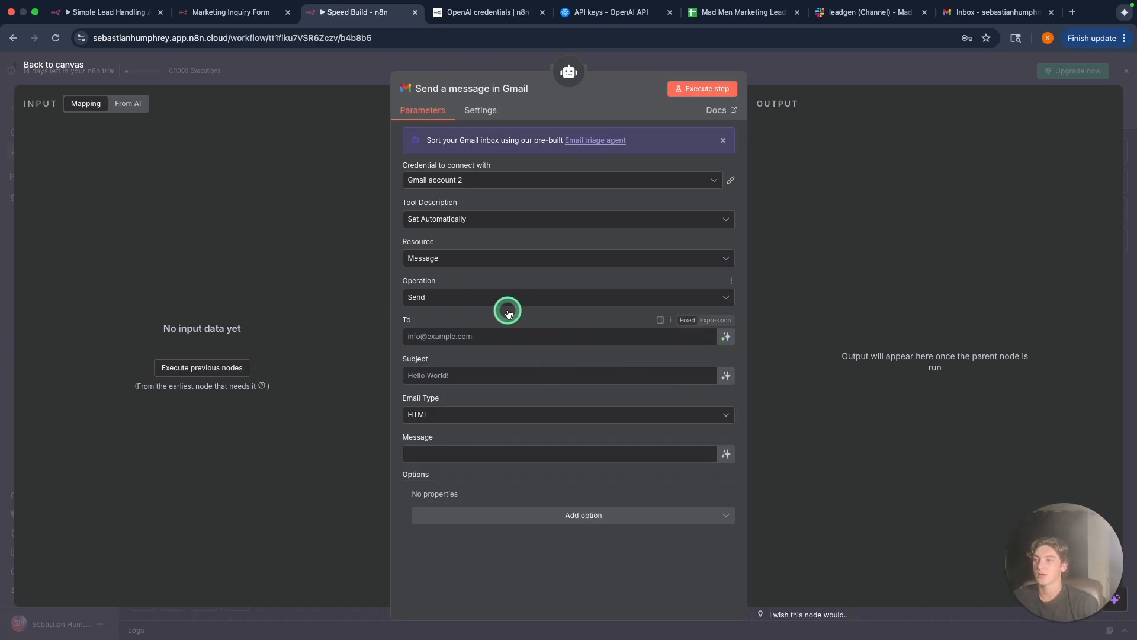
{"action": "left_click", "coordinate": [728, 338]}
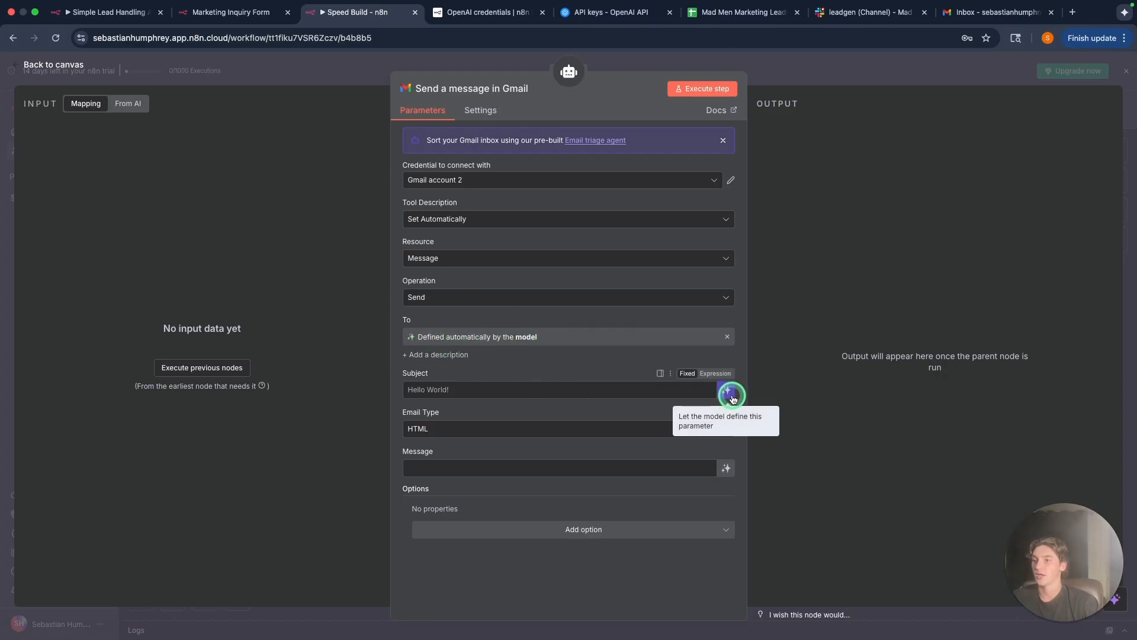
{"action": "left_click", "coordinate": [728, 391]}
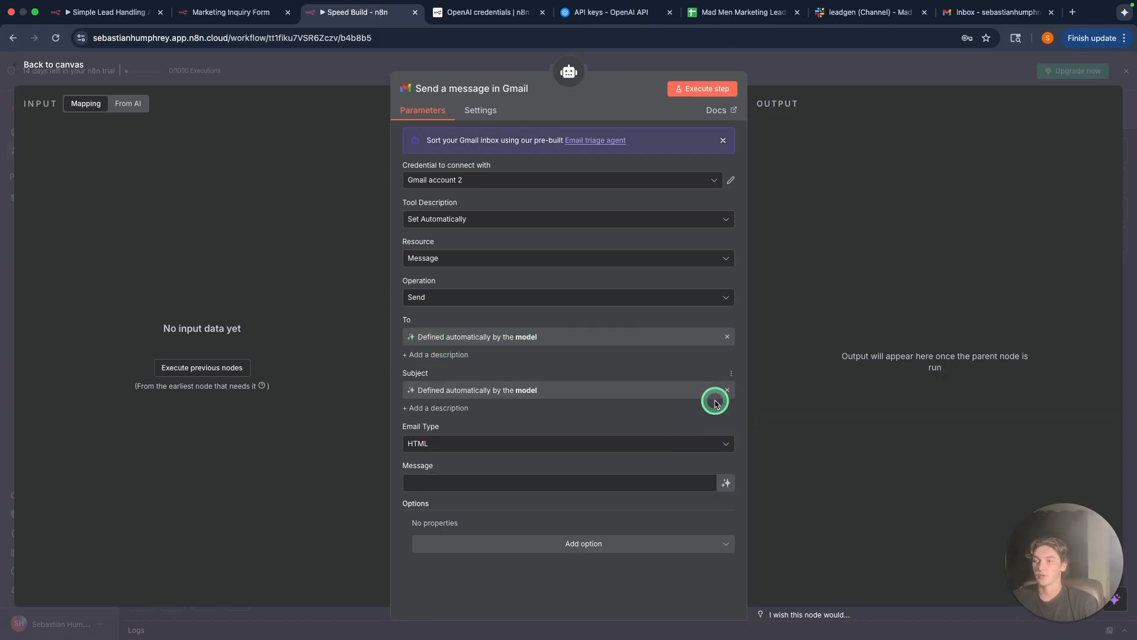
{"action": "left_click", "coordinate": [729, 484]}
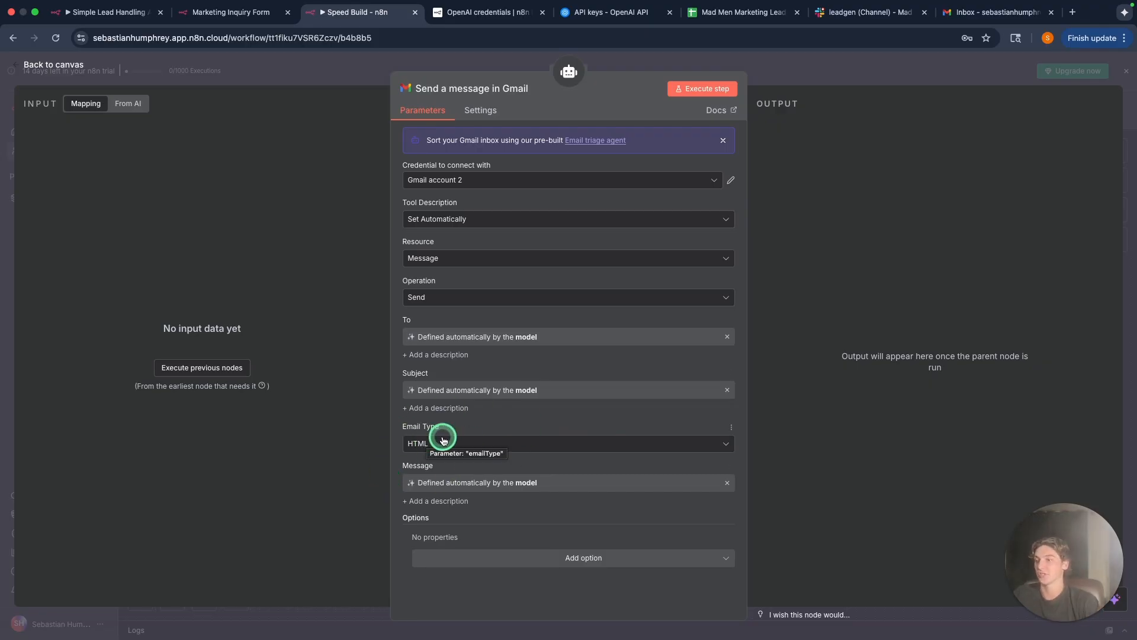
{"action": "left_click", "coordinate": [471, 443]}
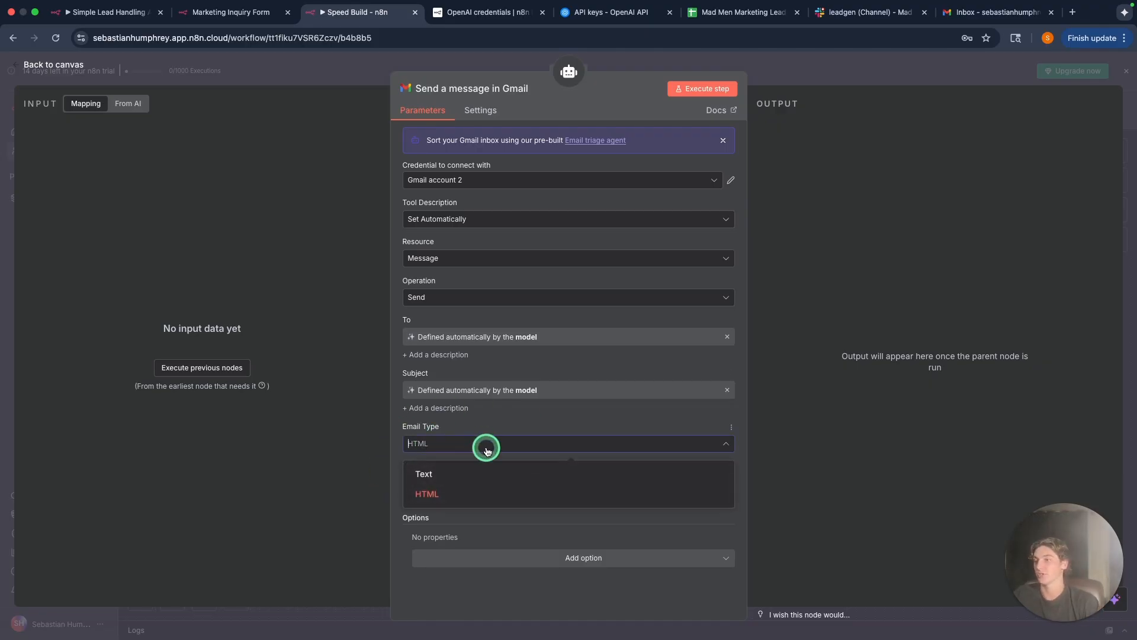
{"action": "left_click", "coordinate": [468, 502]}
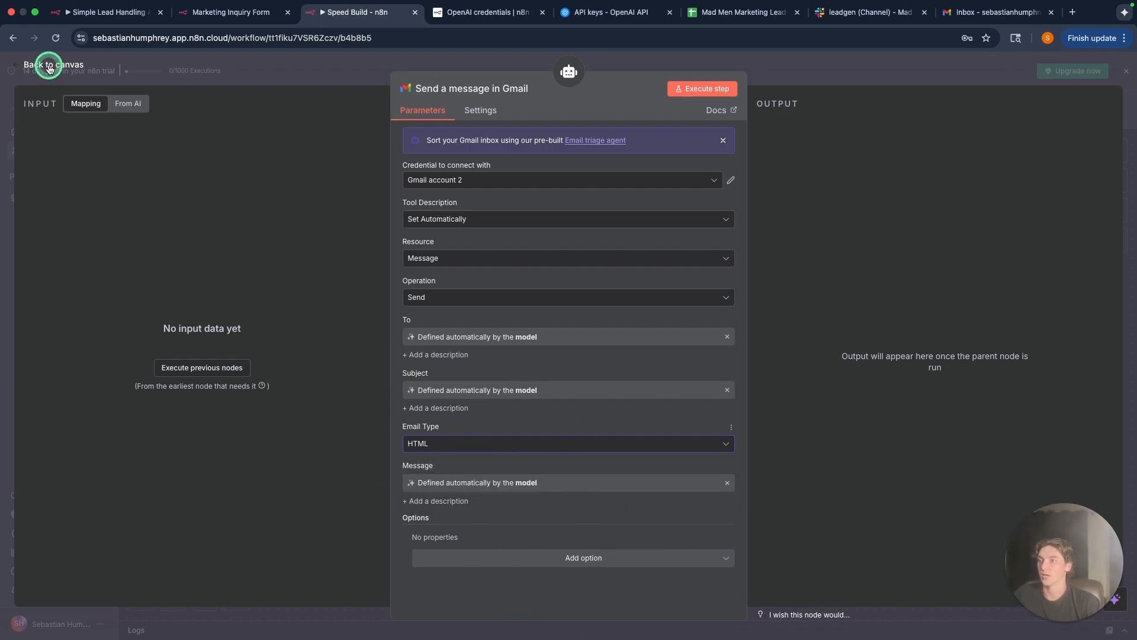
Add the Append n8n Attribution option to the Gmail tool, switch it off, and return to the canvas.
{"action": "left_click", "coordinate": [586, 556]}
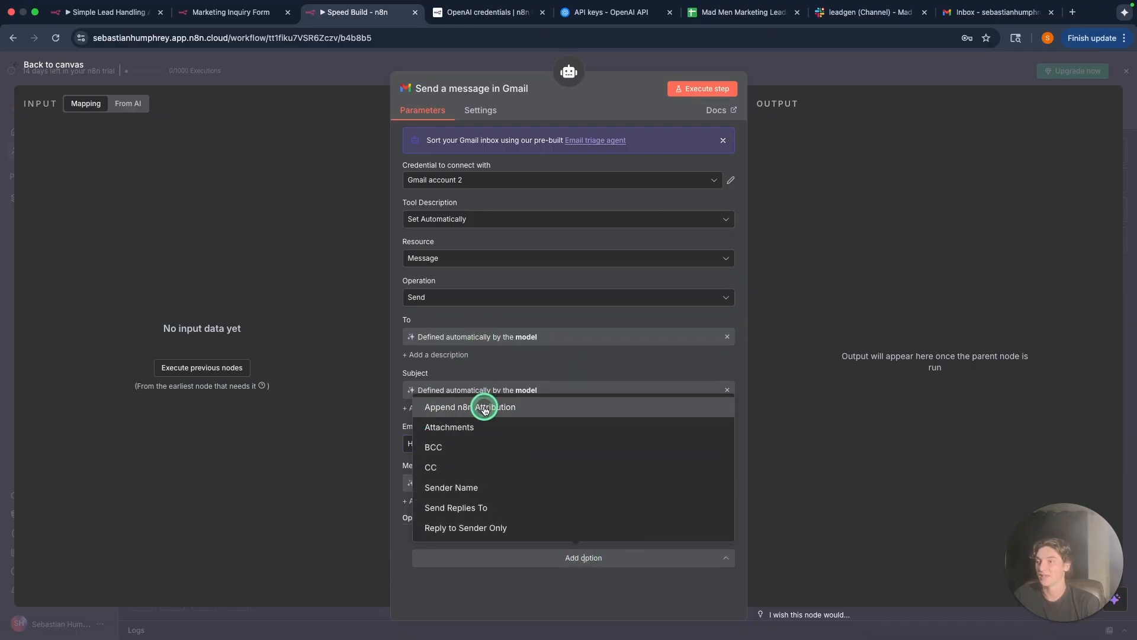
{"action": "key", "text": "Return"}
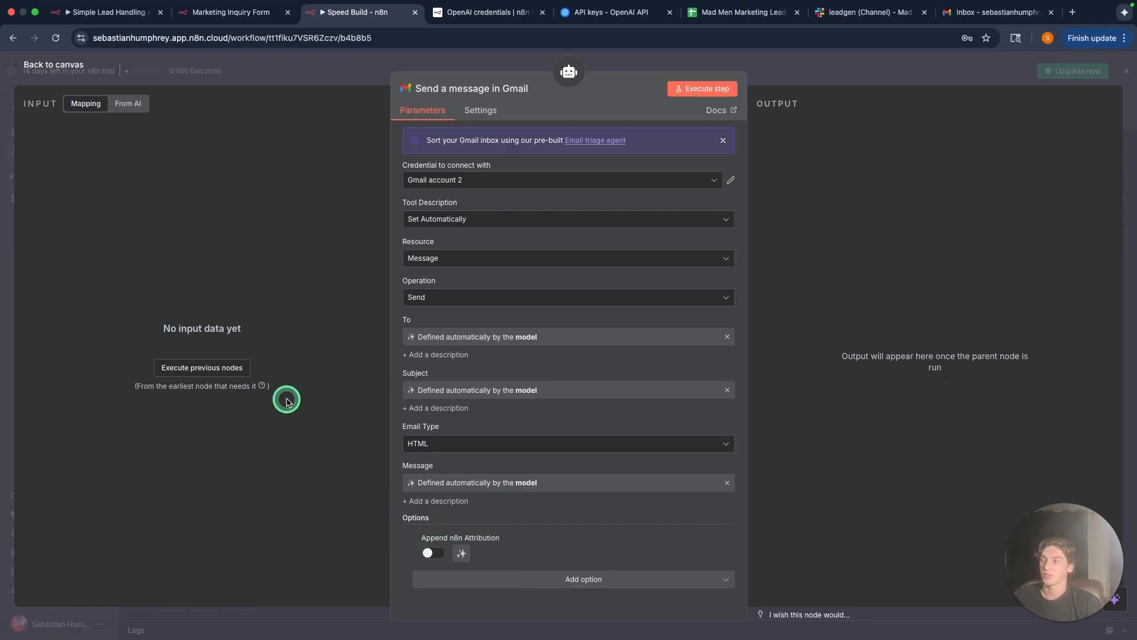
{"action": "left_click", "coordinate": [52, 64]}
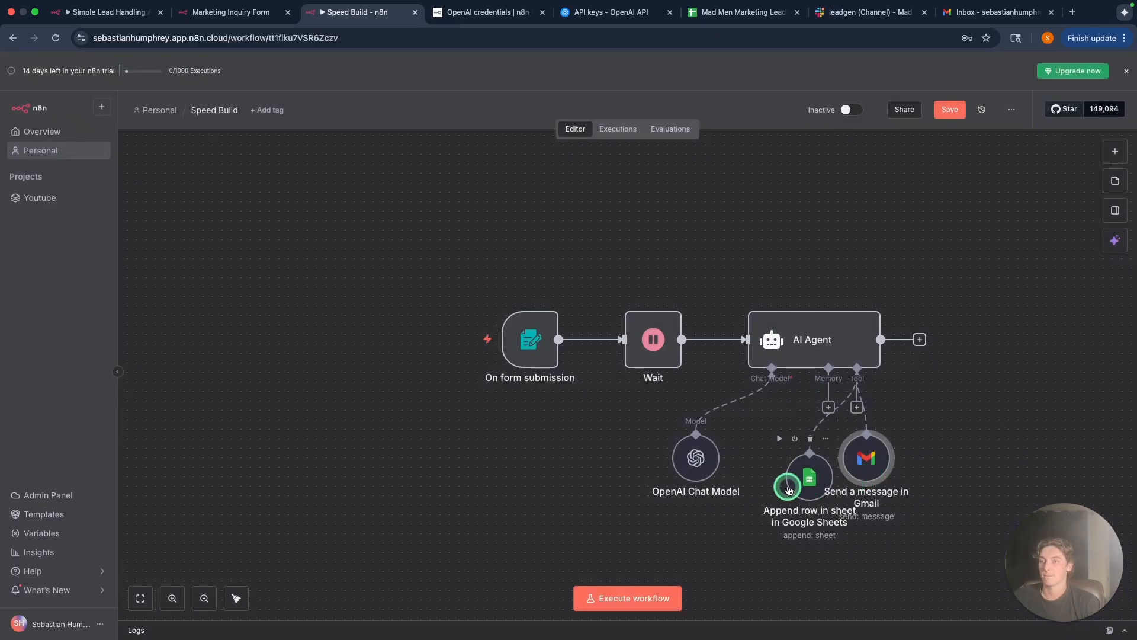
Arrange the Google Sheets and Gmail nodes in a row beside the OpenAI Chat Model without overlapping labels.
{"action": "left_click_drag", "start_coordinate": [818, 481], "coordinate": [788, 461]}
{"action": "left_click_drag", "start_coordinate": [872, 468], "coordinate": [901, 467]}
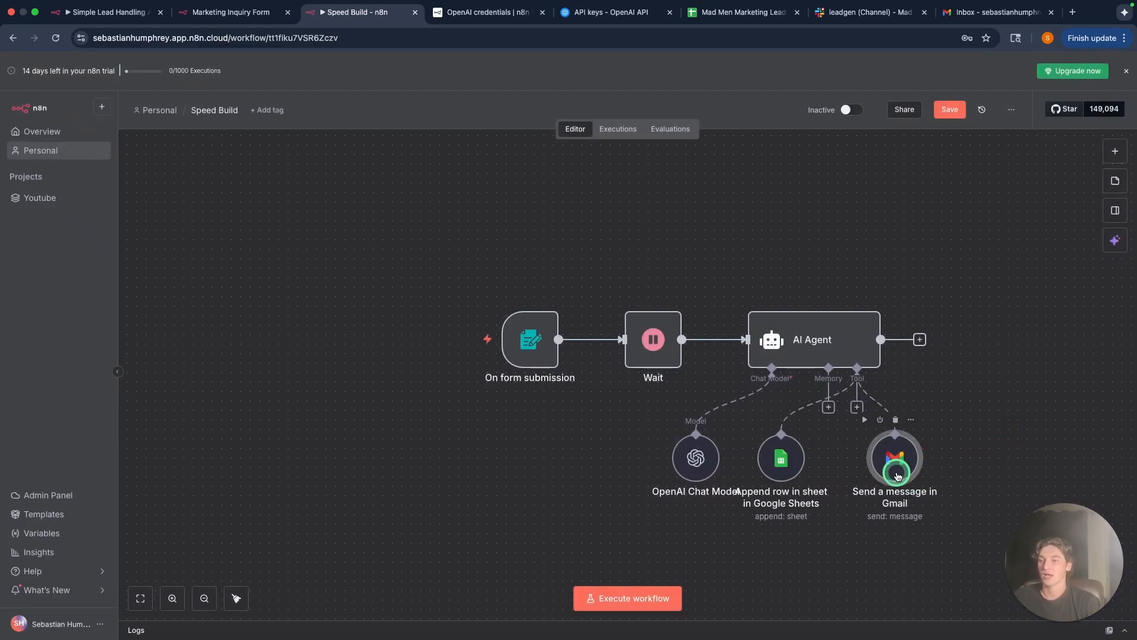
{"action": "left_click_drag", "start_coordinate": [772, 466], "coordinate": [782, 464]}
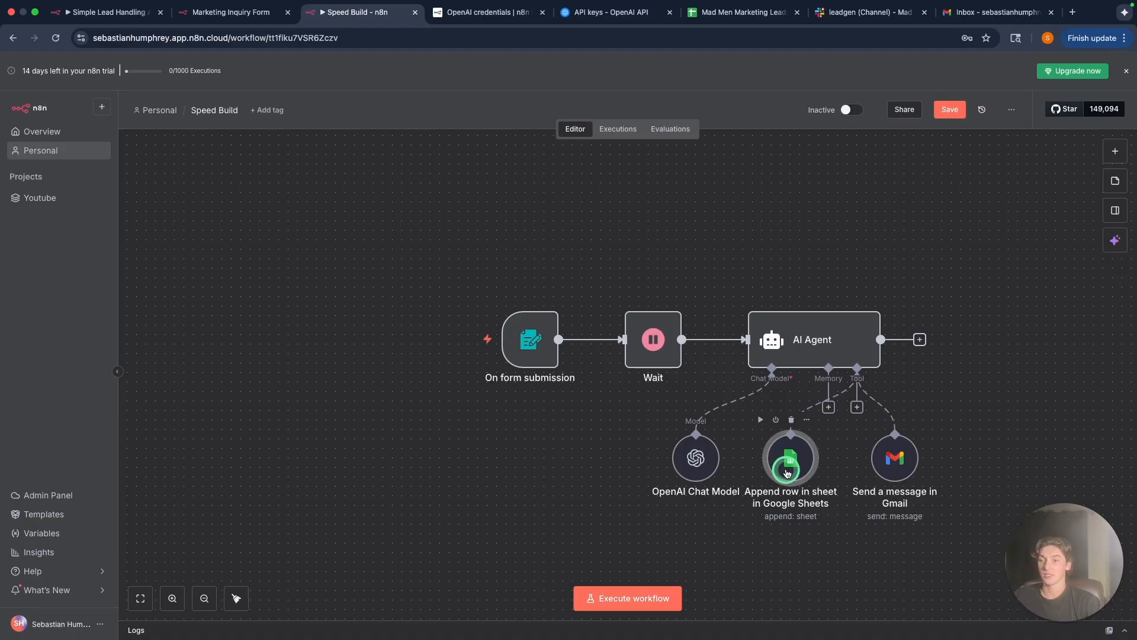
Add a Slack send-message tool to the AI Agent and connect it with a new OAuth2 Slack credential.
{"action": "left_click", "coordinate": [857, 408]}
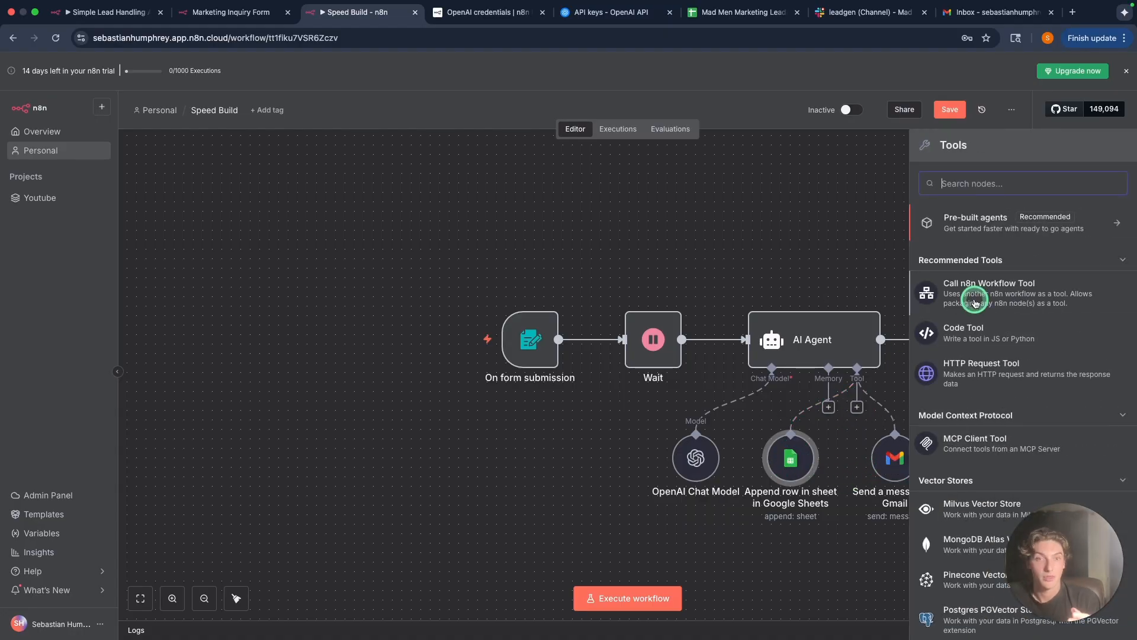
{"action": "type", "text": "slack"}
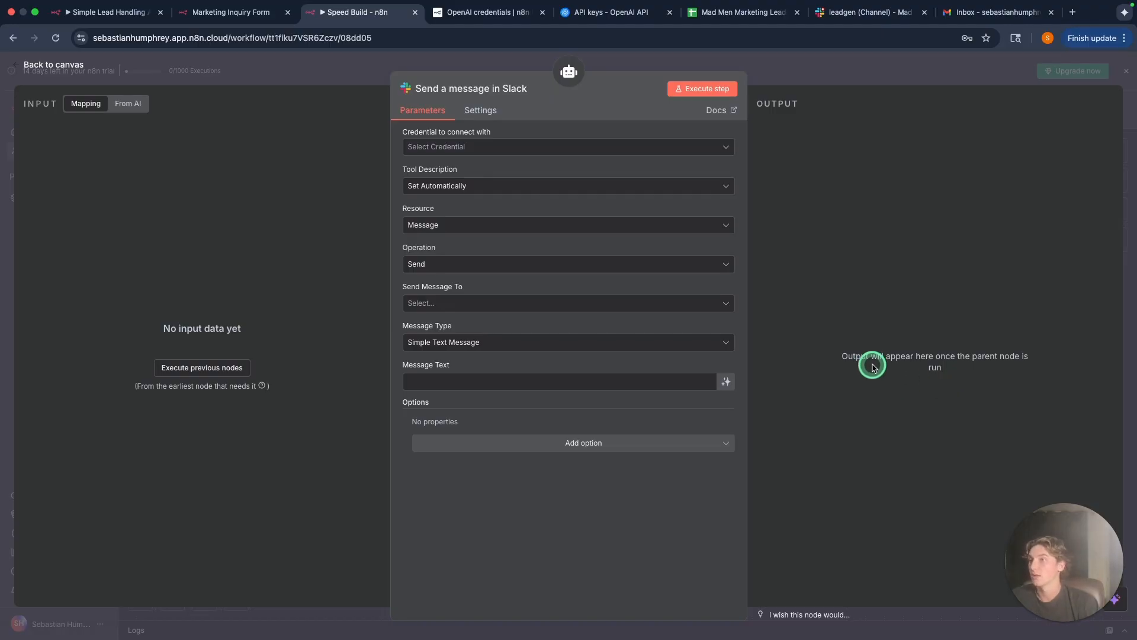
{"action": "left_click", "coordinate": [655, 148]}
{"action": "left_click", "coordinate": [494, 177]}
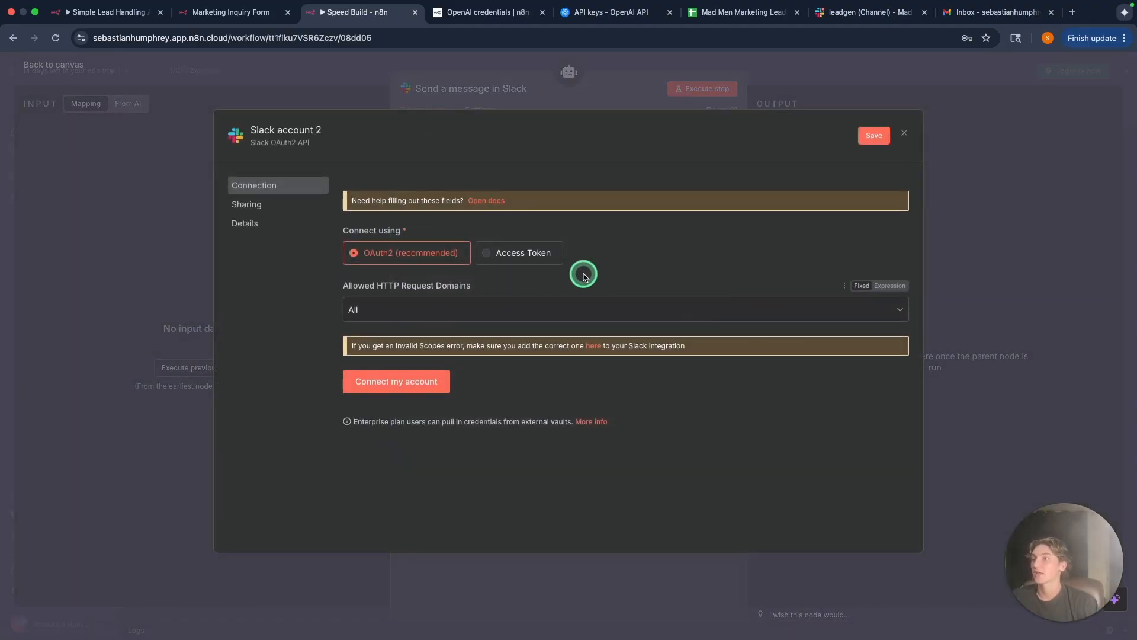
{"action": "left_click", "coordinate": [382, 379]}
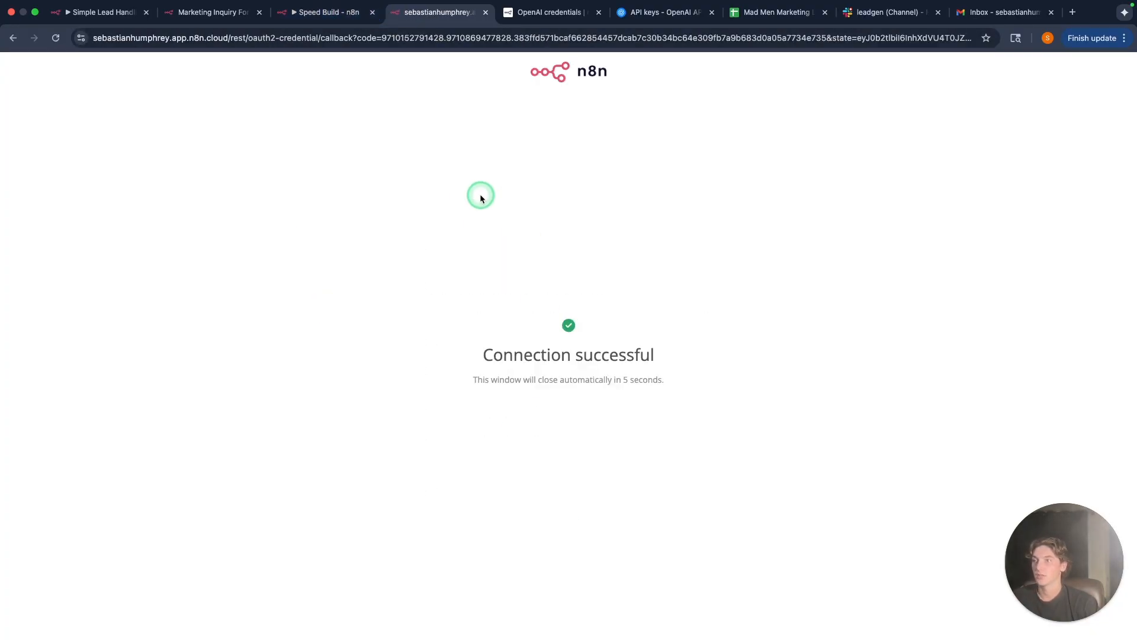
{"action": "left_click", "coordinate": [326, 12]}
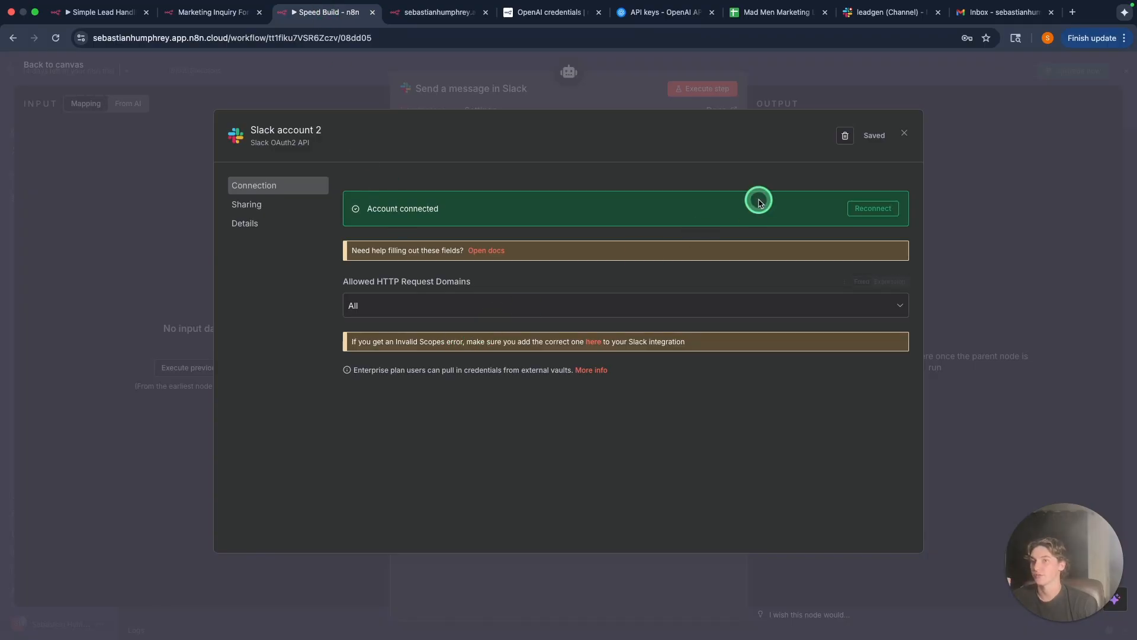
{"action": "left_click", "coordinate": [906, 134]}
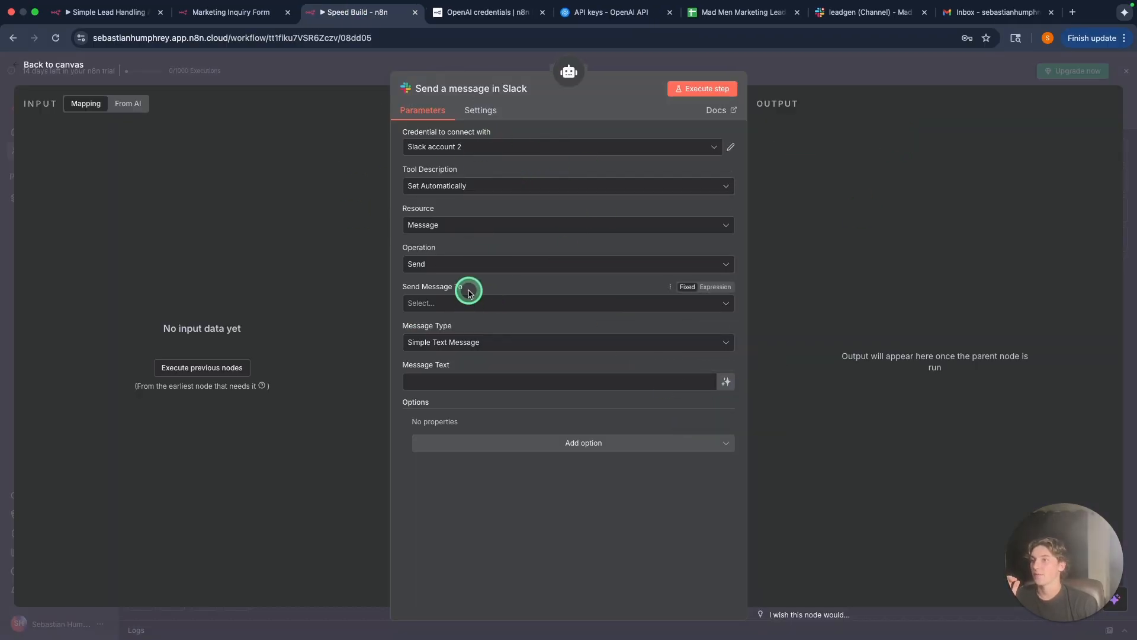
Send the Slack message to the leadgen channel and let the model define its Message Text.
{"action": "left_click", "coordinate": [533, 304]}
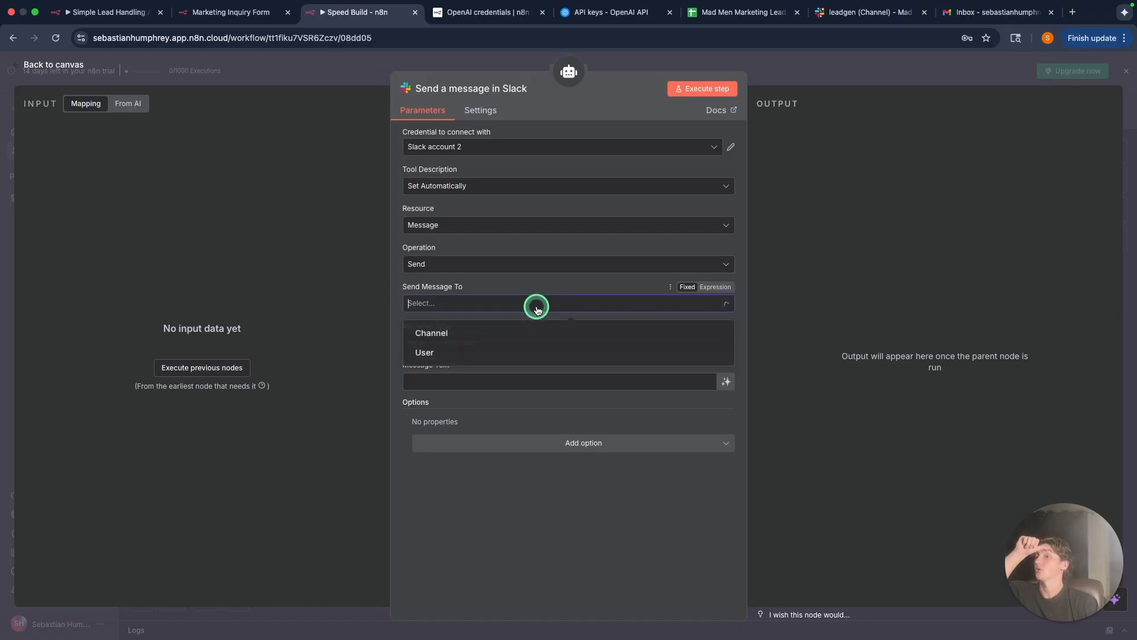
{"action": "left_click", "coordinate": [464, 339]}
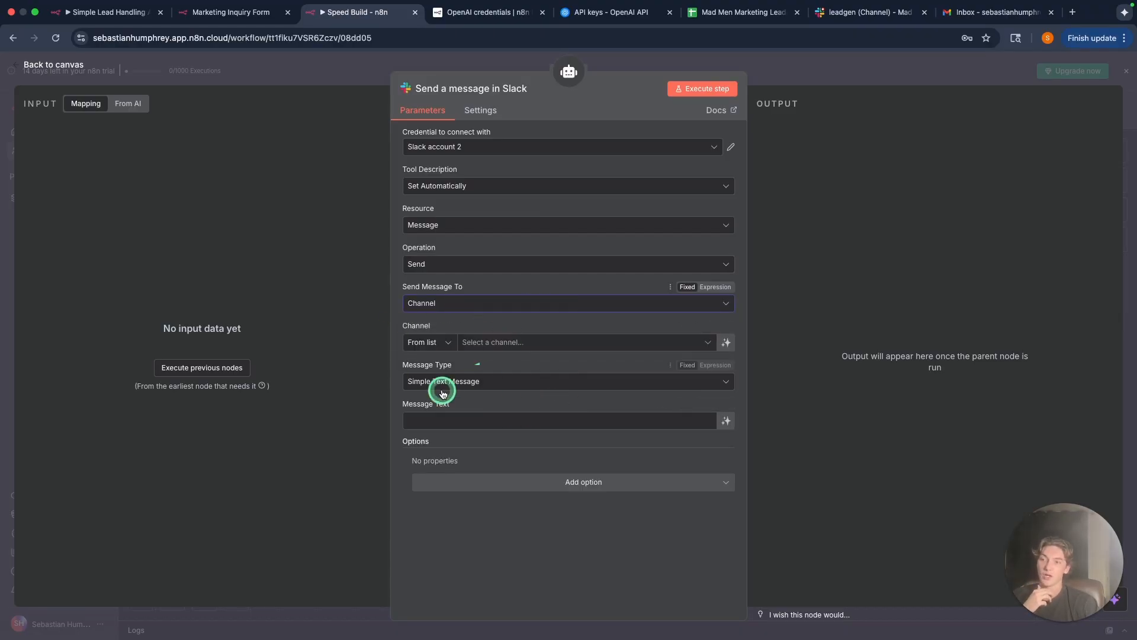
{"action": "left_click", "coordinate": [559, 343]}
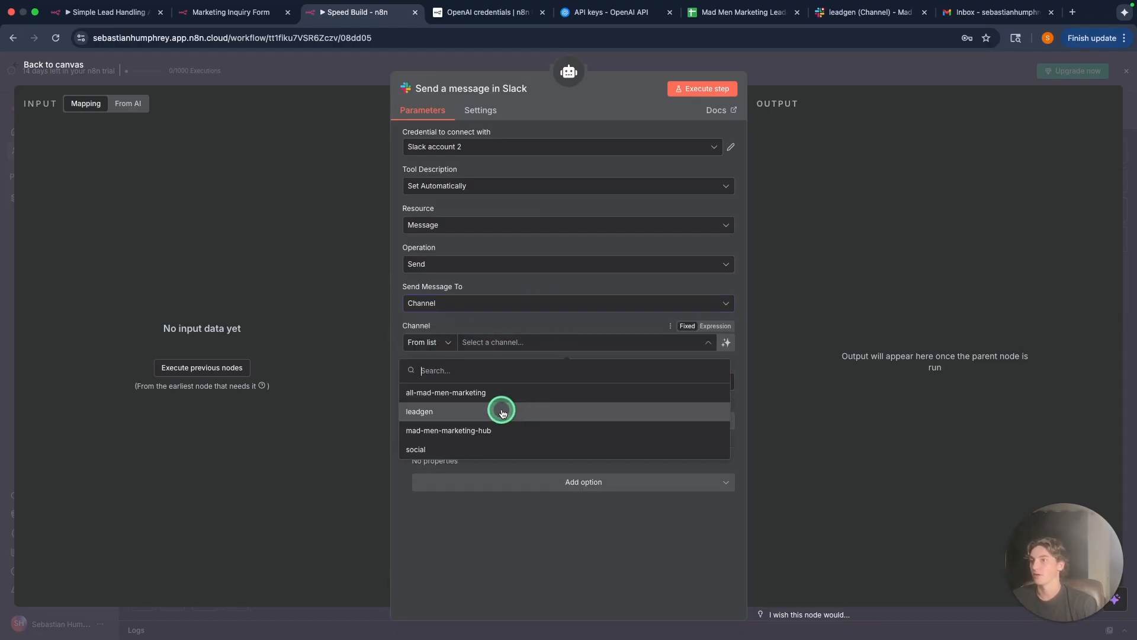
{"action": "left_click", "coordinate": [449, 416]}
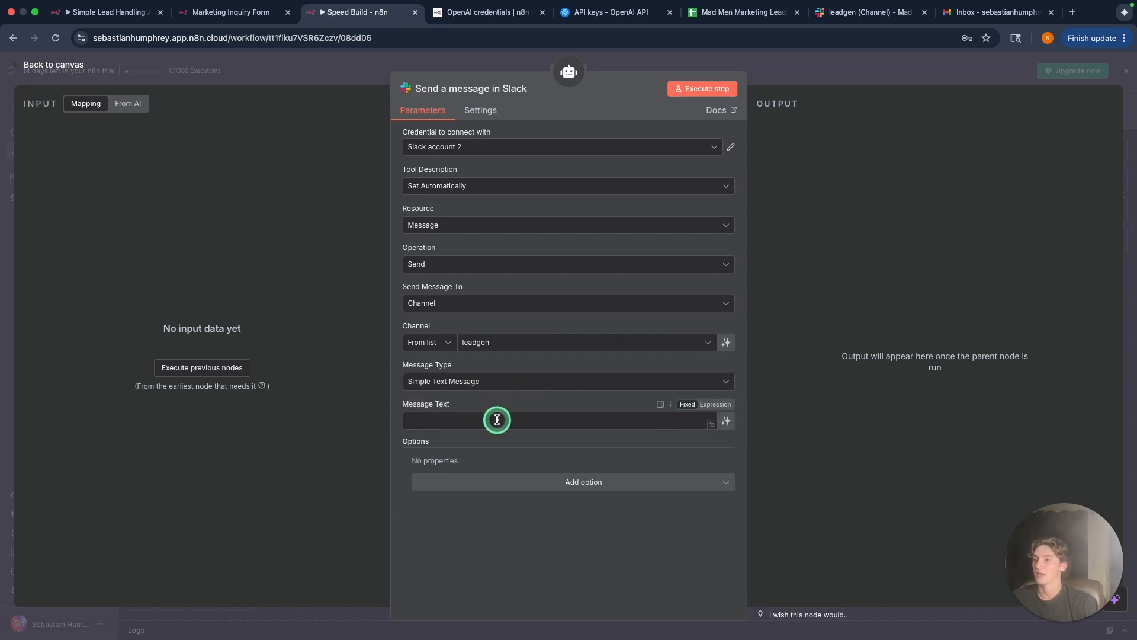
{"action": "left_click", "coordinate": [725, 420]}
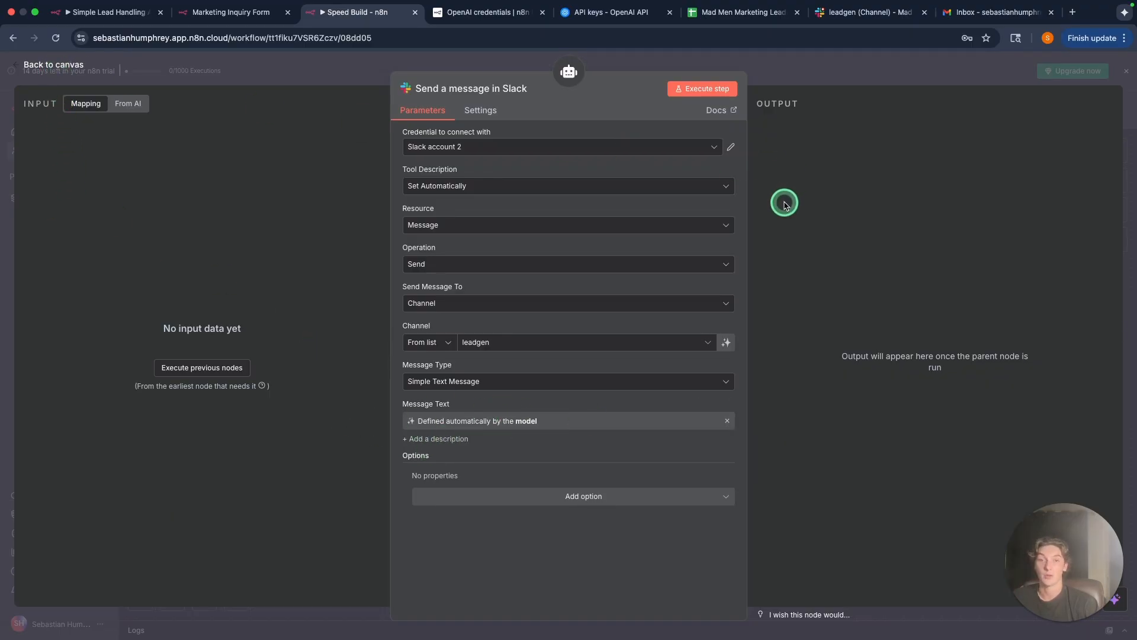
Return to the canvas and line up the Gmail and Slack nodes in the tool row without overlapping labels.
{"action": "left_click", "coordinate": [34, 65]}
{"action": "mouse_move", "coordinate": [892, 462]}
{"action": "left_mouse_down"}
{"action": "mouse_move", "coordinate": [855, 461]}
{"action": "mouse_move", "coordinate": [872, 462]}
{"action": "left_mouse_up"}
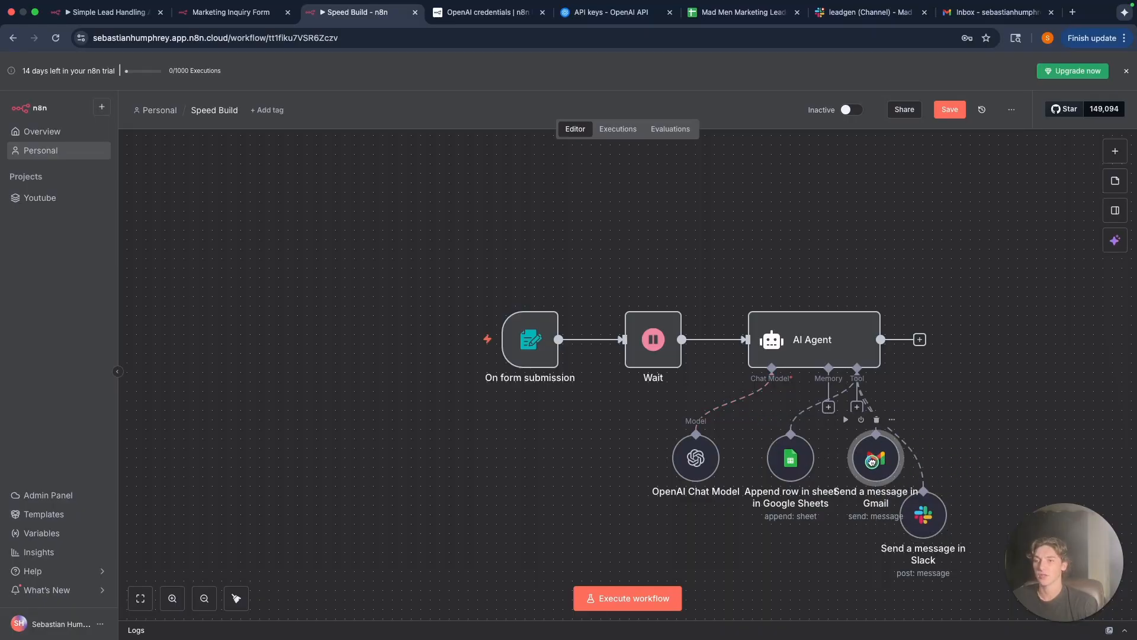
{"action": "left_click_drag", "start_coordinate": [938, 520], "coordinate": [995, 462]}
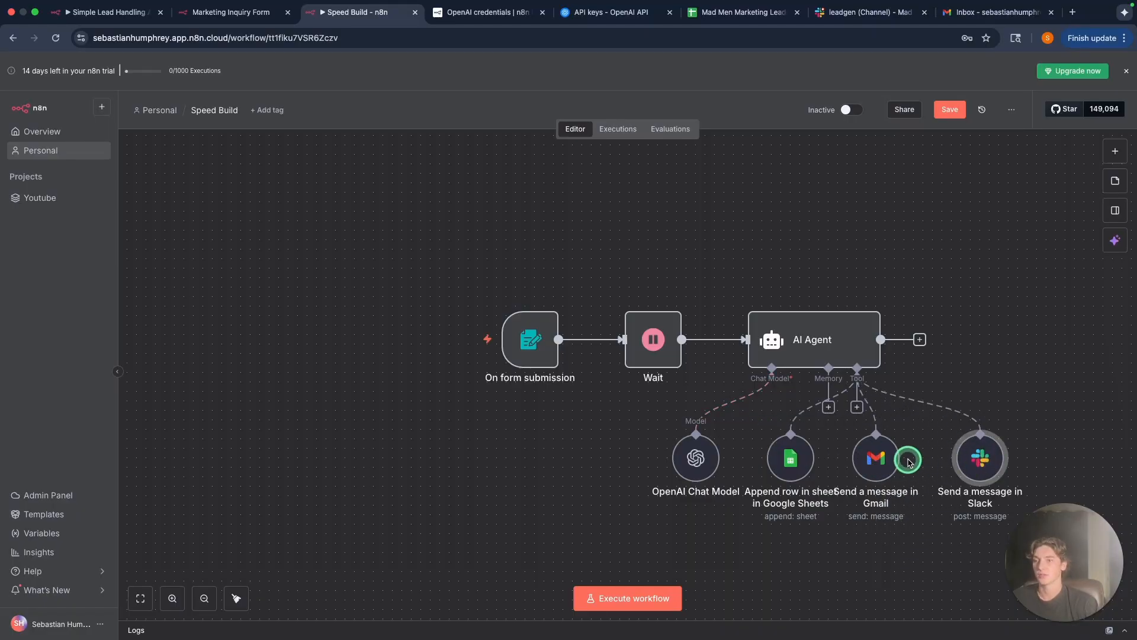
{"action": "left_click_drag", "start_coordinate": [887, 459], "coordinate": [897, 455]}
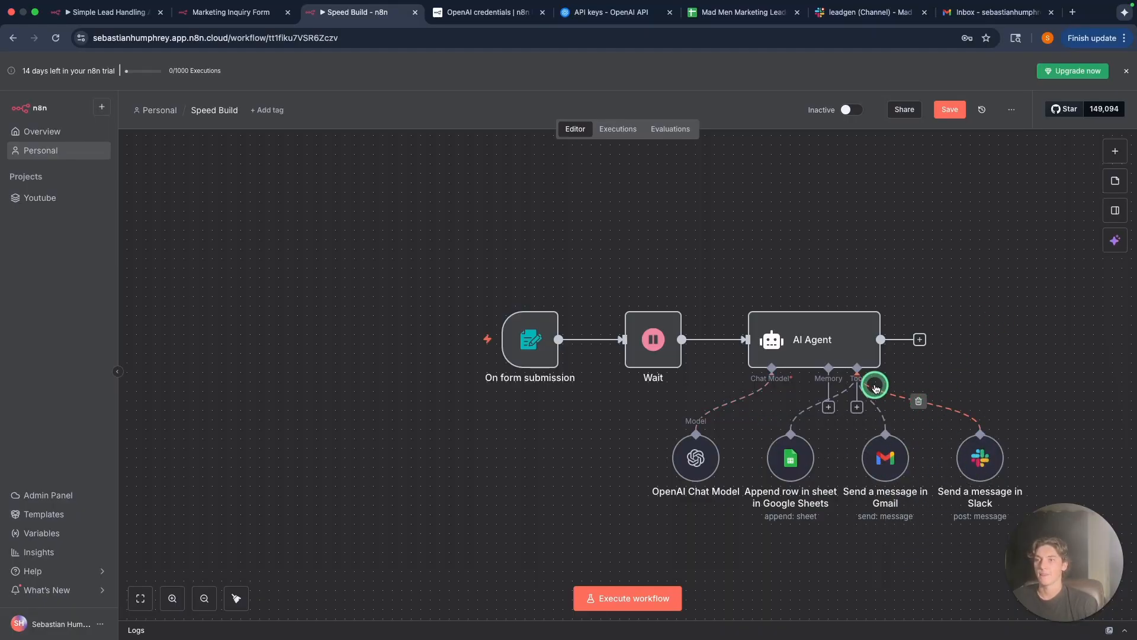
{"action": "scroll", "coordinate": [872, 387], "scroll_direction": "right", "scroll_amount": 5}
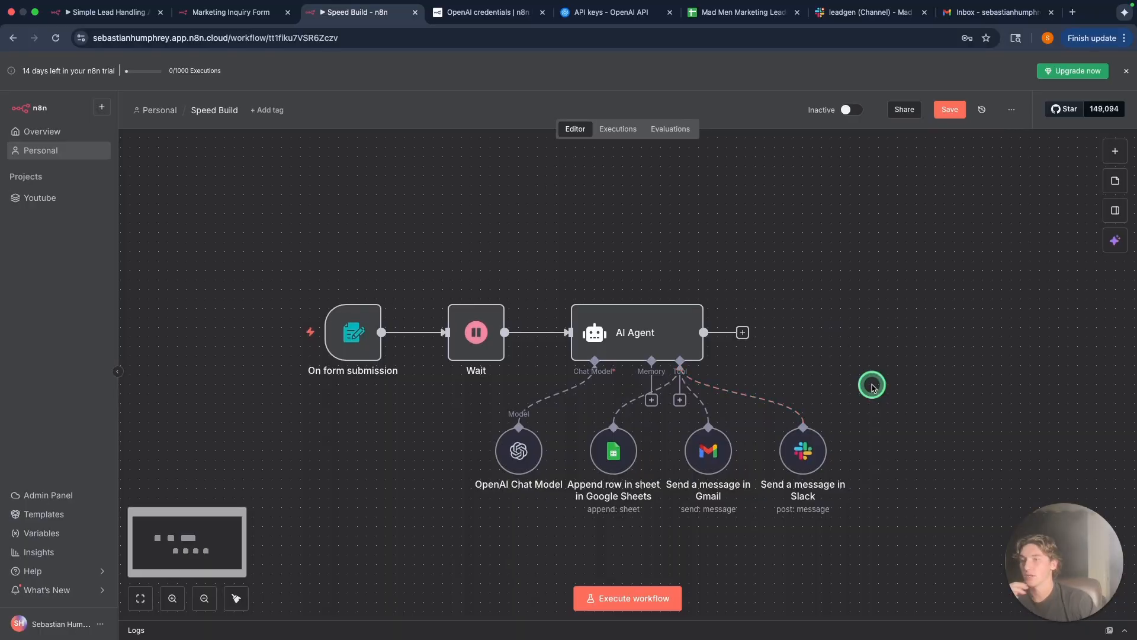
{"action": "left_click", "coordinate": [742, 333]}
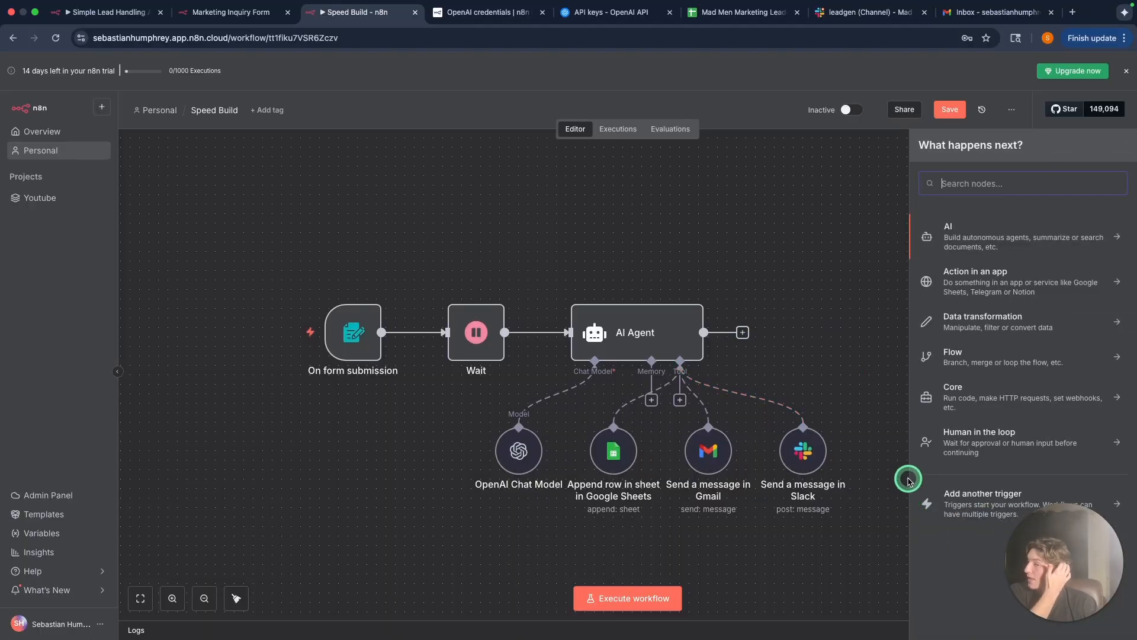
{"action": "left_click", "coordinate": [816, 500]}
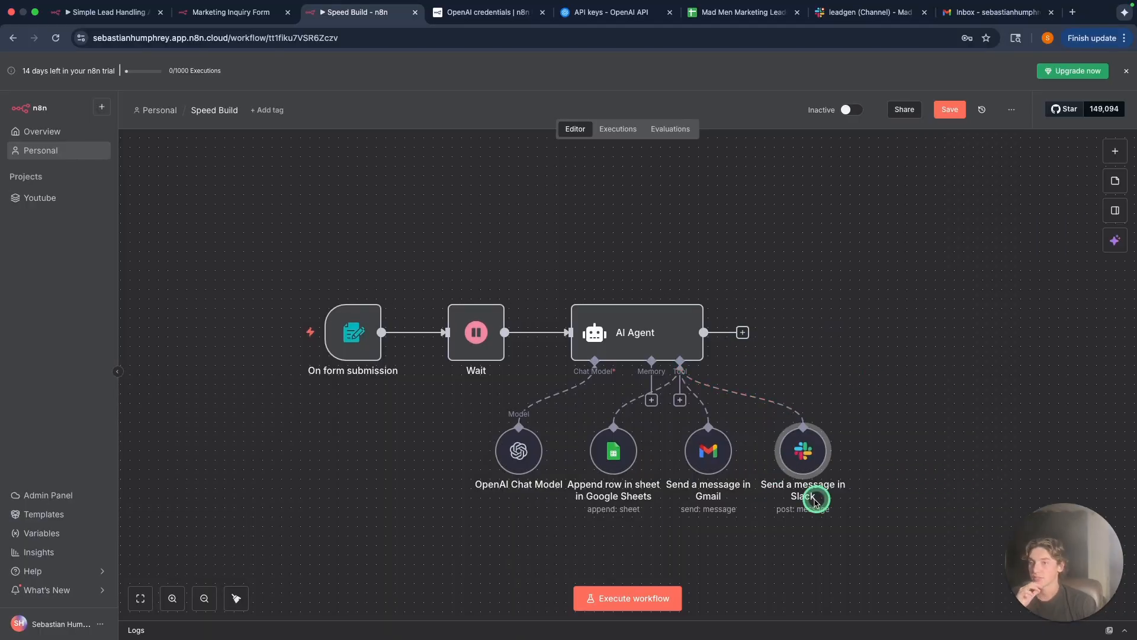
Add the Include Link to Workflow option to the Slack tool, switch it off, and return to the canvas.
{"action": "right_click", "coordinate": [802, 467]}
{"action": "key", "text": "Return"}
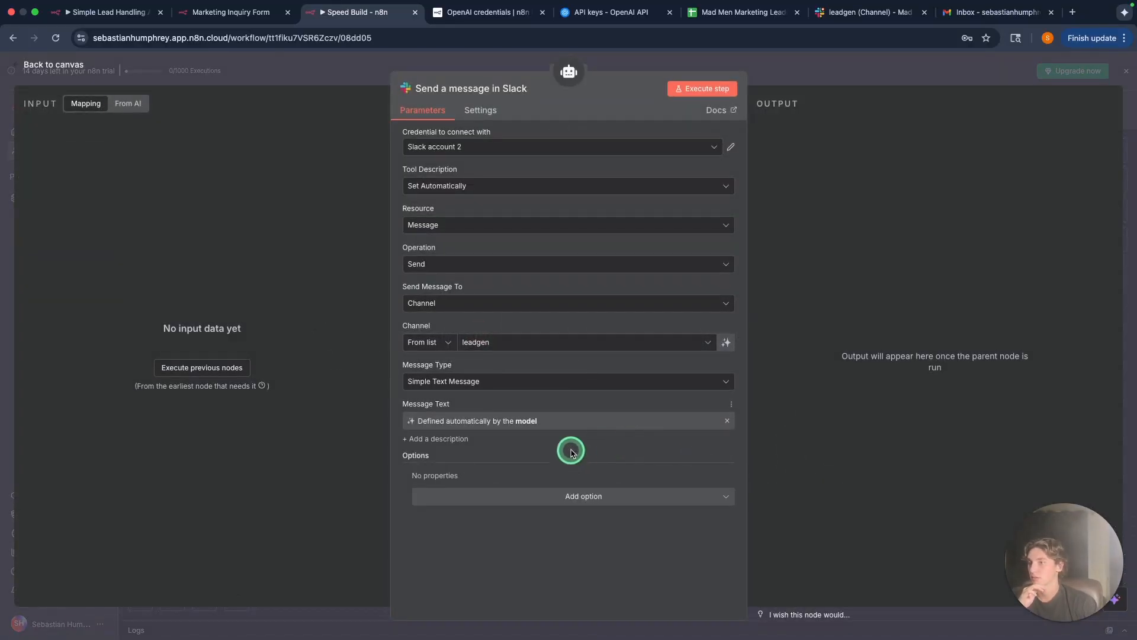
{"action": "left_click", "coordinate": [626, 499]}
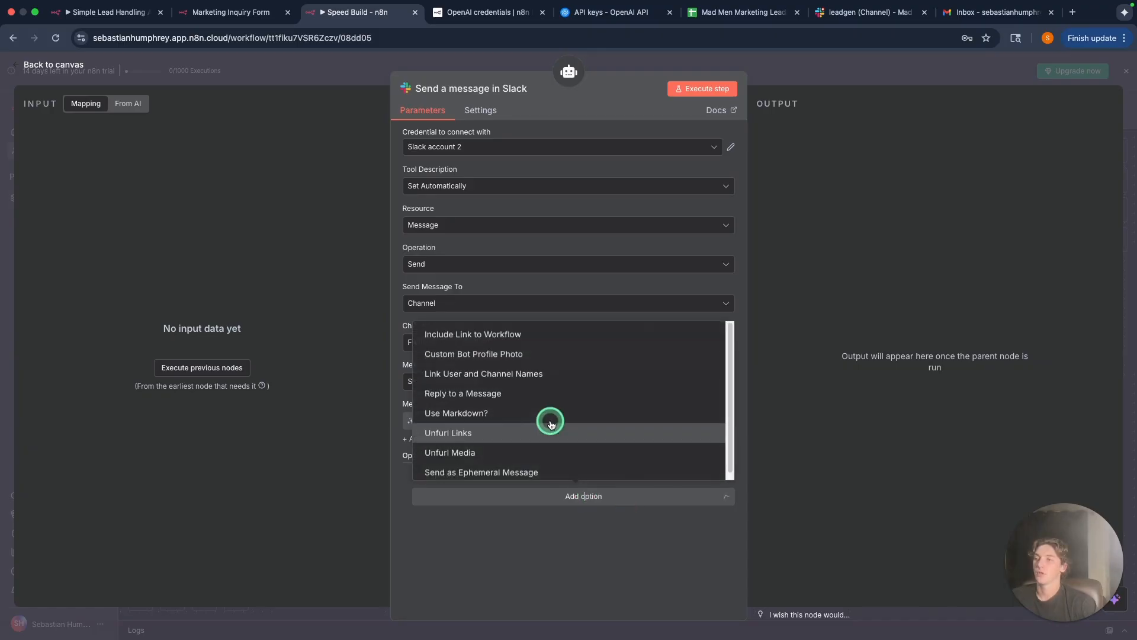
{"action": "left_click", "coordinate": [483, 333]}
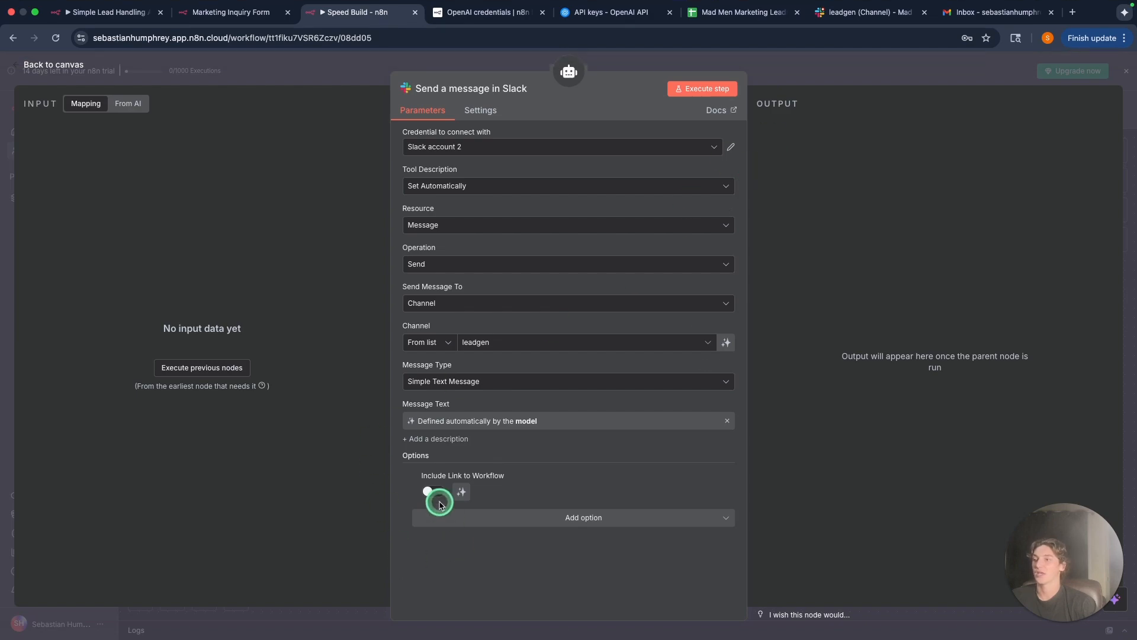
{"action": "left_click", "coordinate": [88, 110]}
{"action": "left_click", "coordinate": [64, 64]}
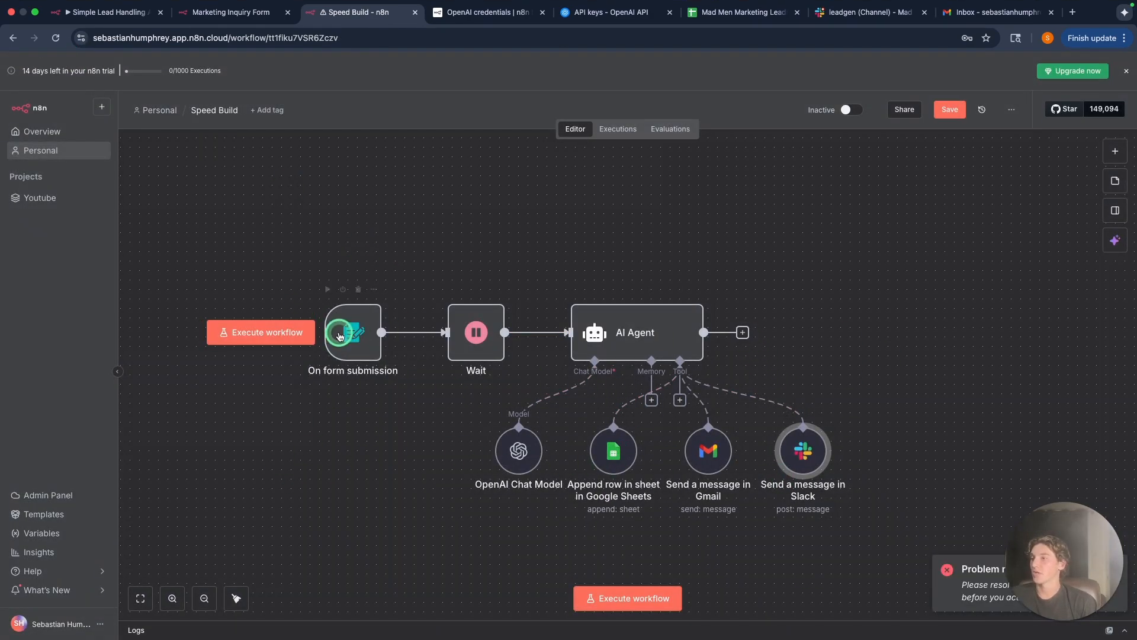
Execute the workflow from the form trigger, submit the filled-in test Marketing Inquiry Form, and return to the Speed Build workflow.
{"action": "left_click", "coordinate": [270, 332]}
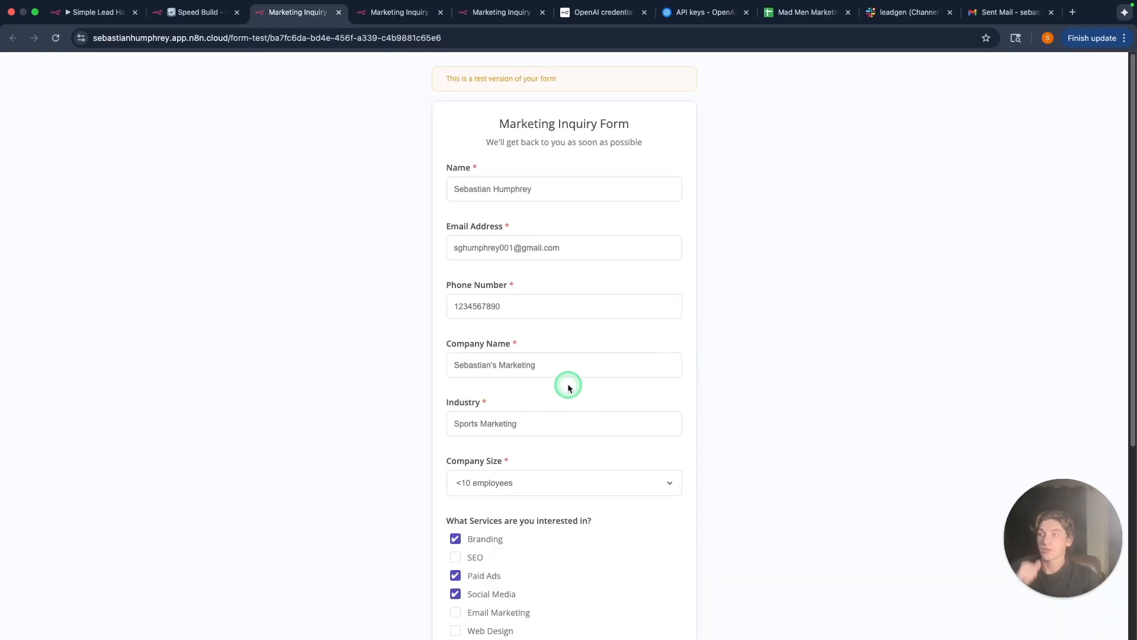
{"action": "scroll", "coordinate": [569, 388], "scroll_direction": "down", "scroll_amount": 5}
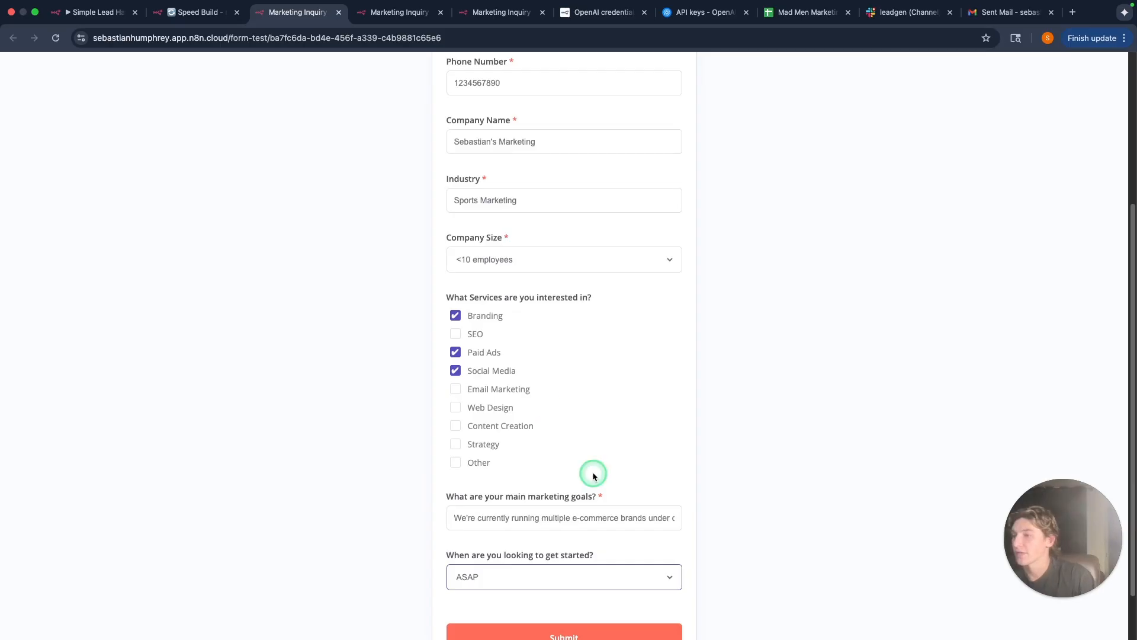
{"action": "left_click", "coordinate": [558, 574]}
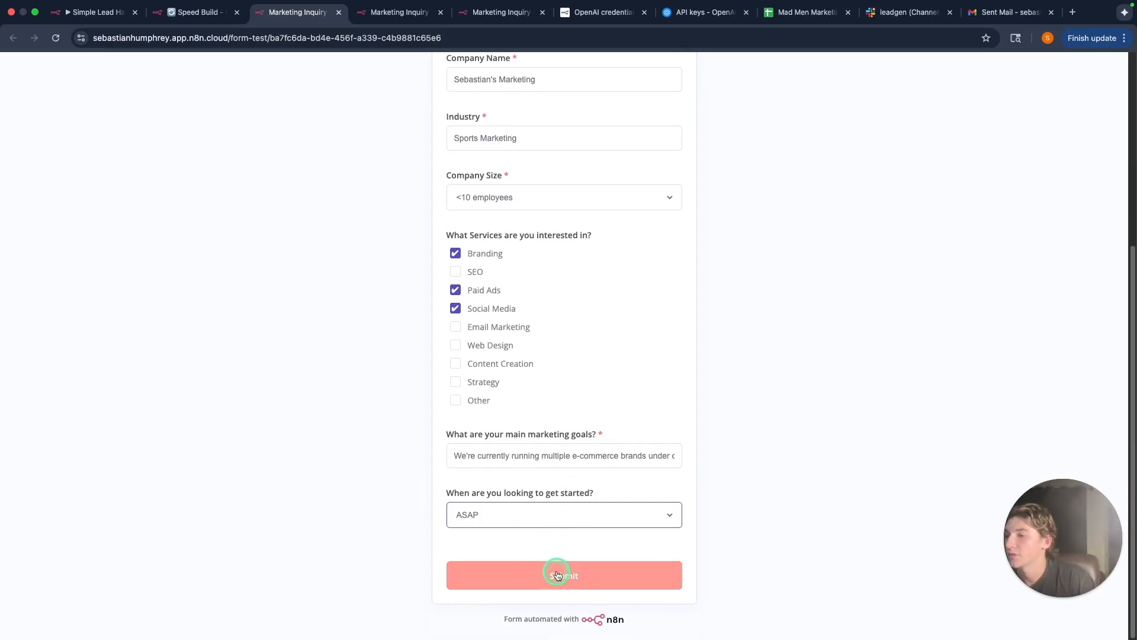
{"action": "left_click", "coordinate": [203, 13]}
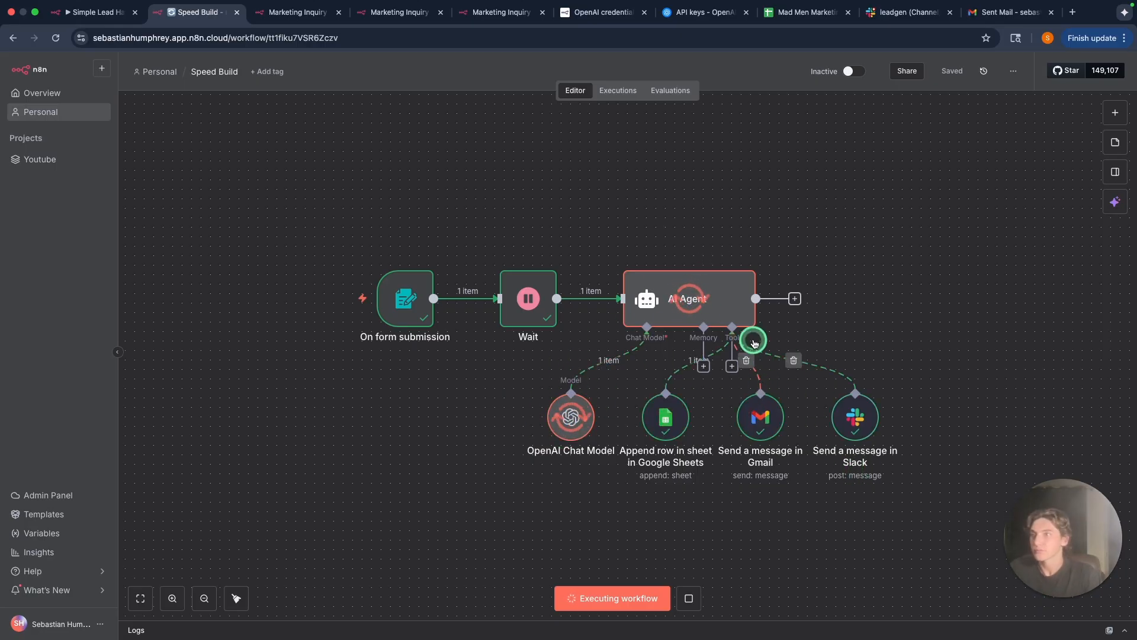
Check the test run's output in the Mad Men Marketing Leads sheet, the leadgen Slack channel and the latest sent Gmail message.
{"action": "left_click", "coordinate": [808, 18]}
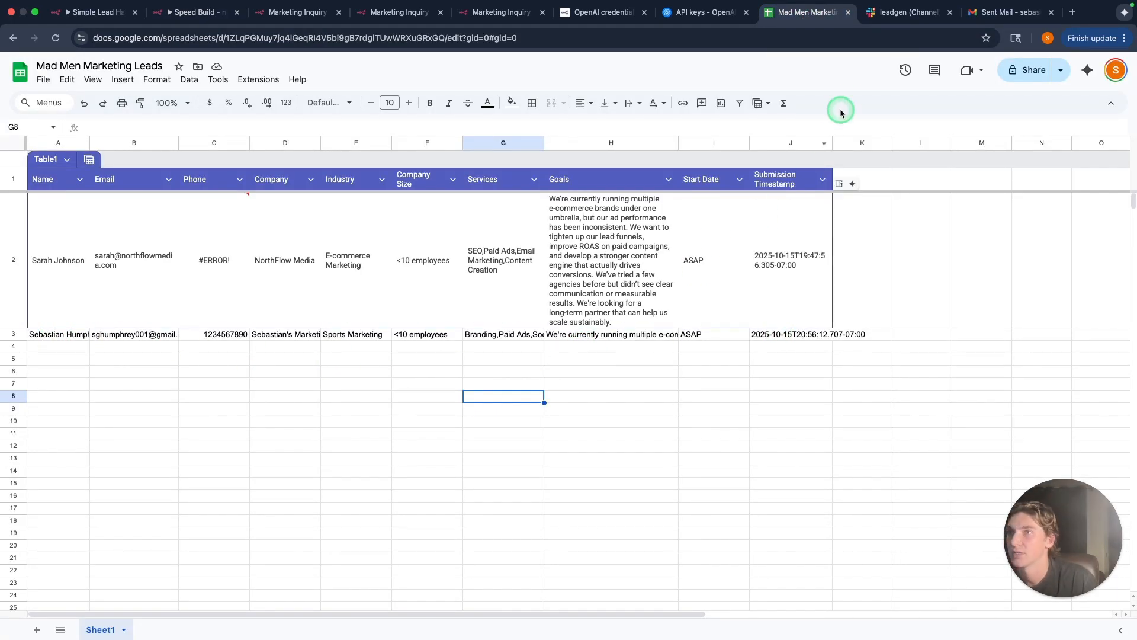
{"action": "left_click", "coordinate": [906, 12]}
{"action": "left_click", "coordinate": [1013, 11]}
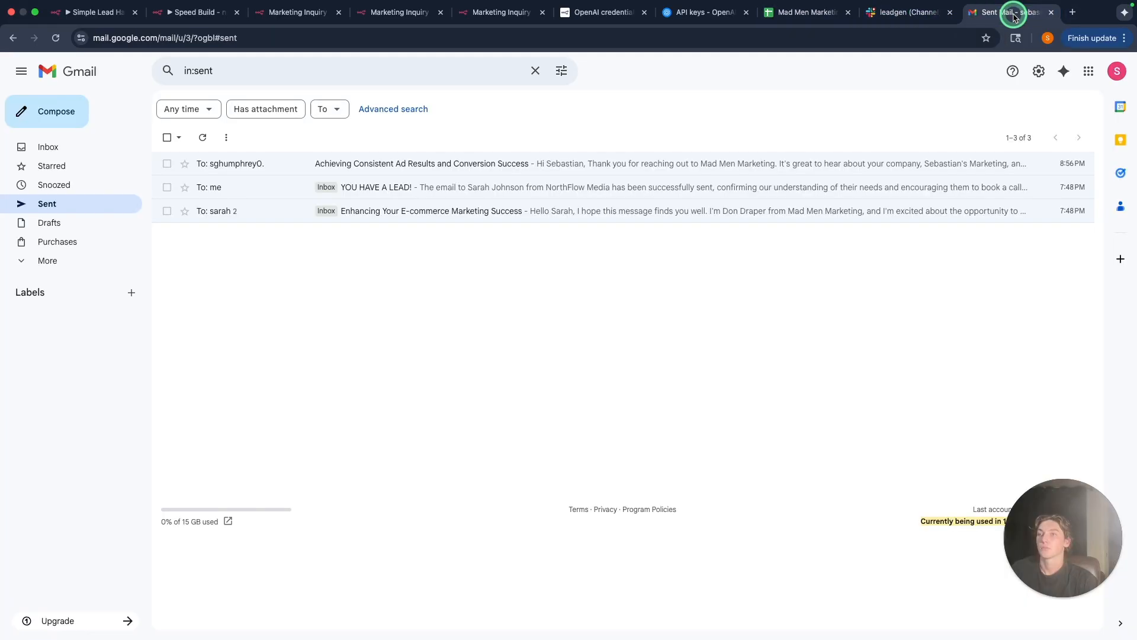
{"action": "left_click", "coordinate": [260, 169]}
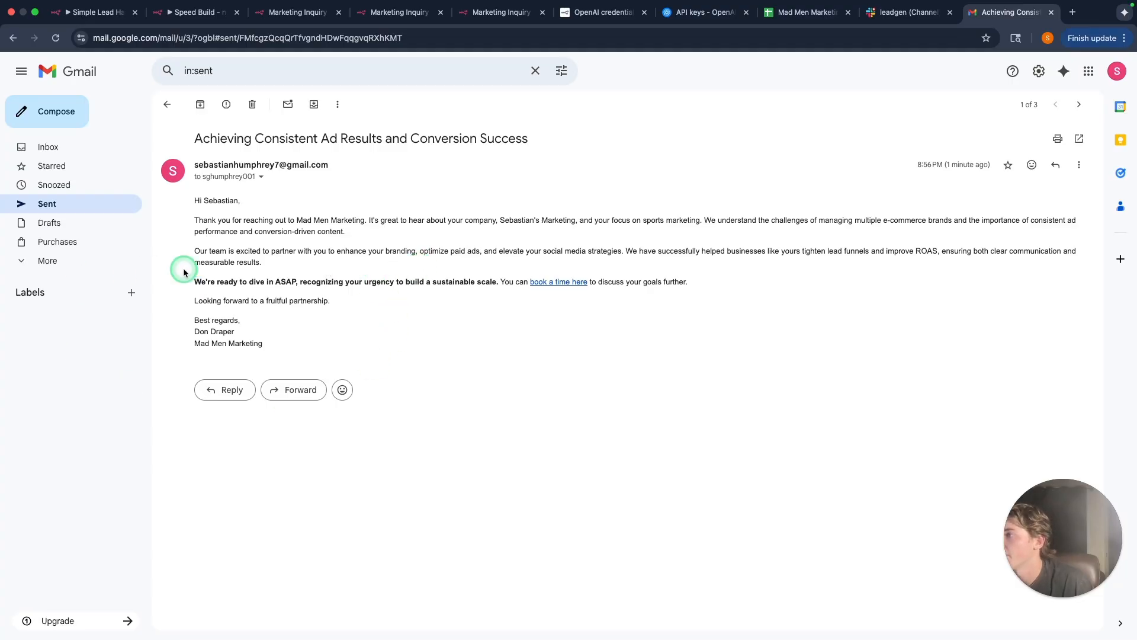
Return to the Speed Build workflow and add a Gmail Send a message node after the AI Agent.
{"action": "left_click", "coordinate": [202, 12]}
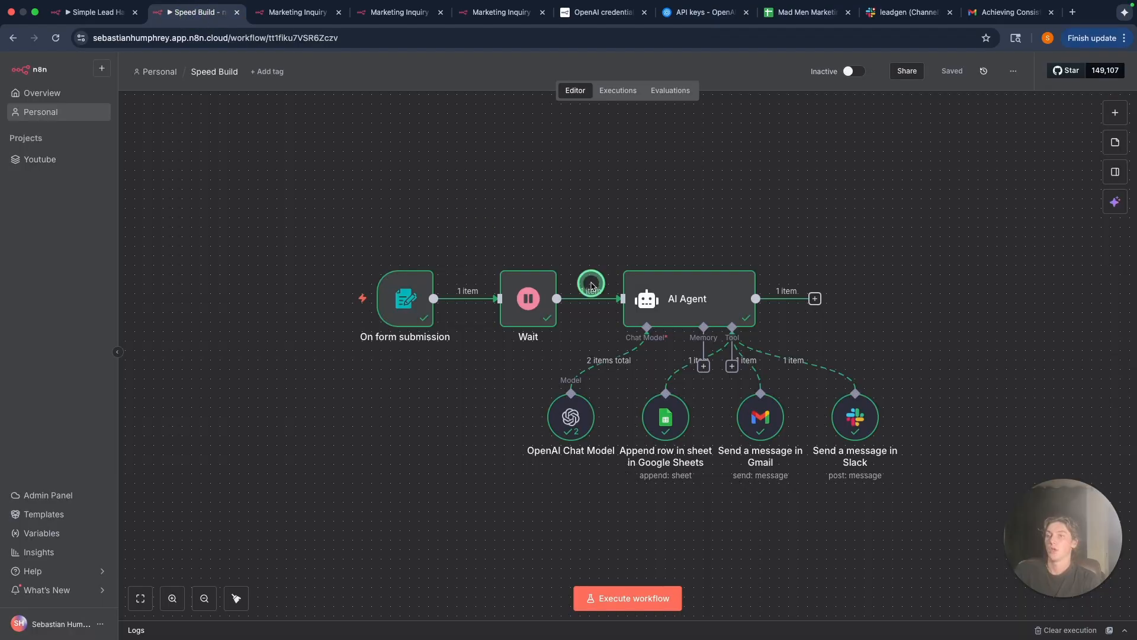
{"action": "left_click", "coordinate": [815, 299]}
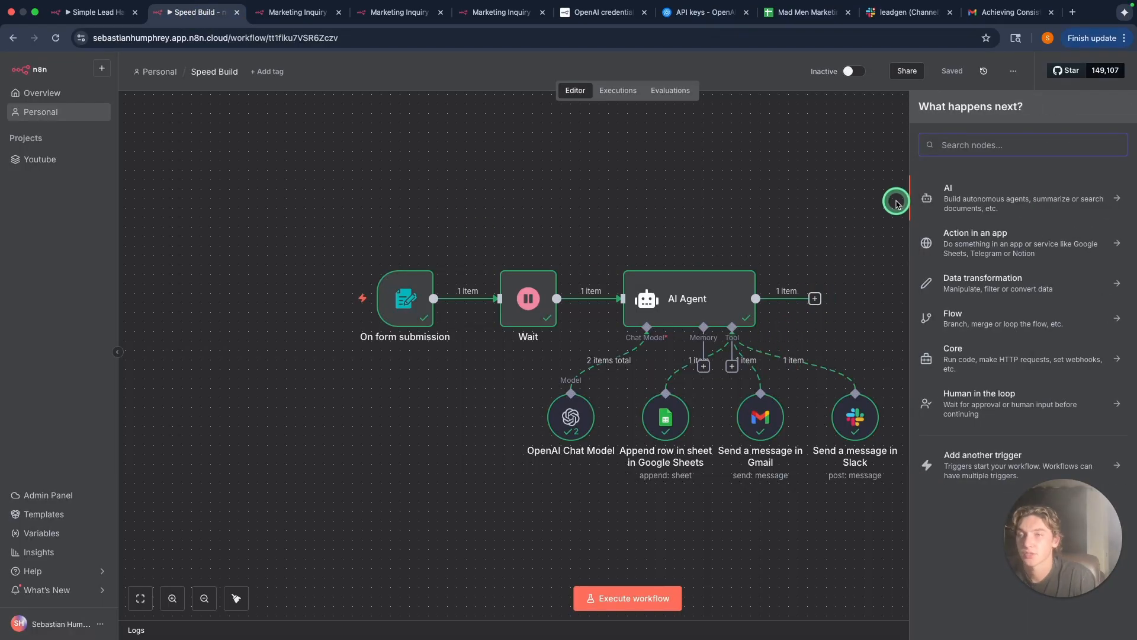
{"action": "type", "text": "gmail"}
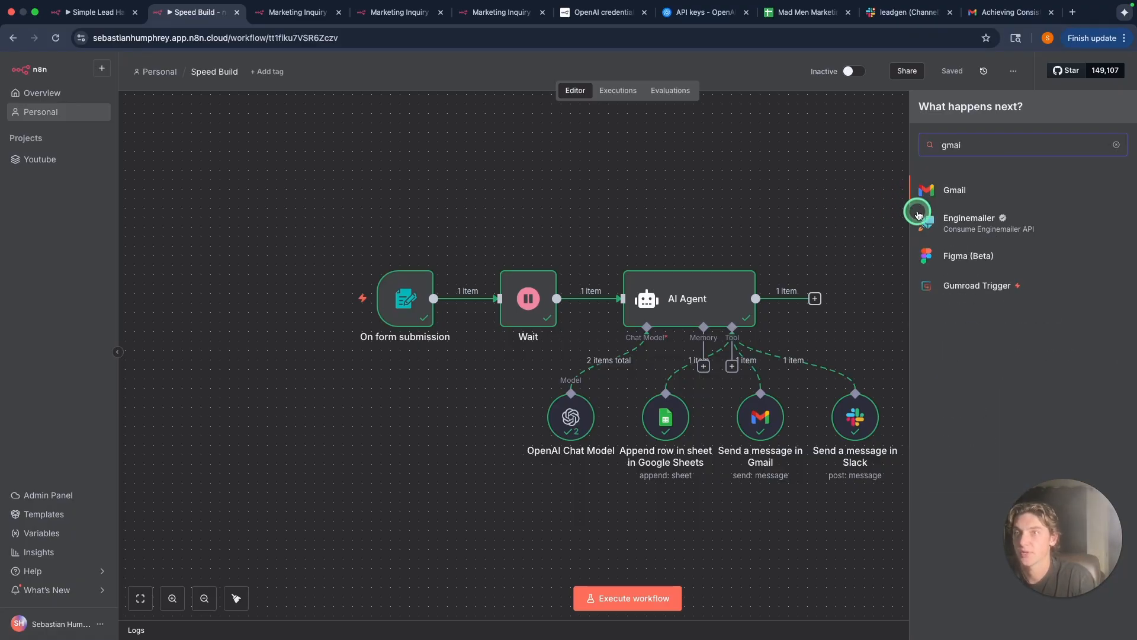
{"action": "key", "text": "Return"}
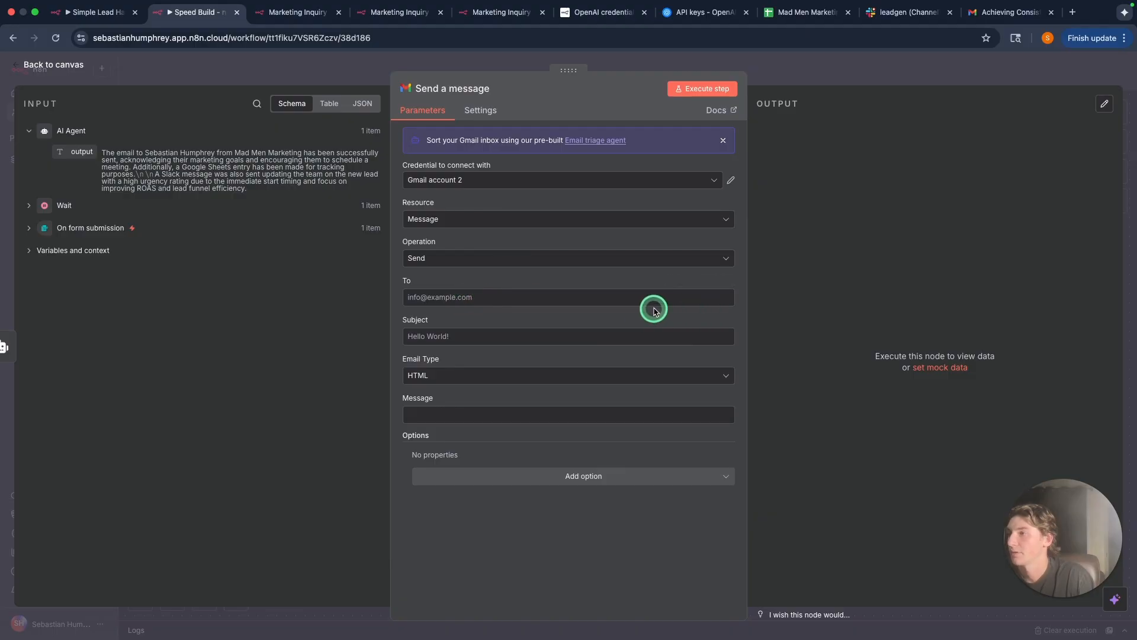
Enter the notification recipient's email address and set the subject to "YOU HAVE A LEAD!" in the Send a message node.
{"action": "left_click", "coordinate": [484, 300]}
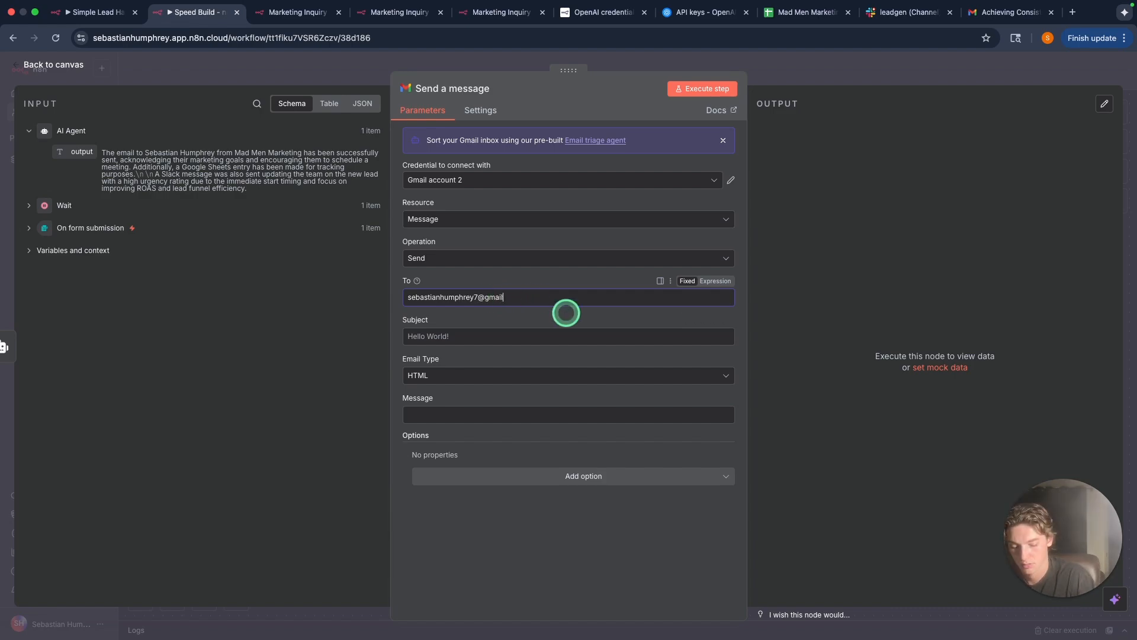
{"action": "left_click", "coordinate": [494, 339]}
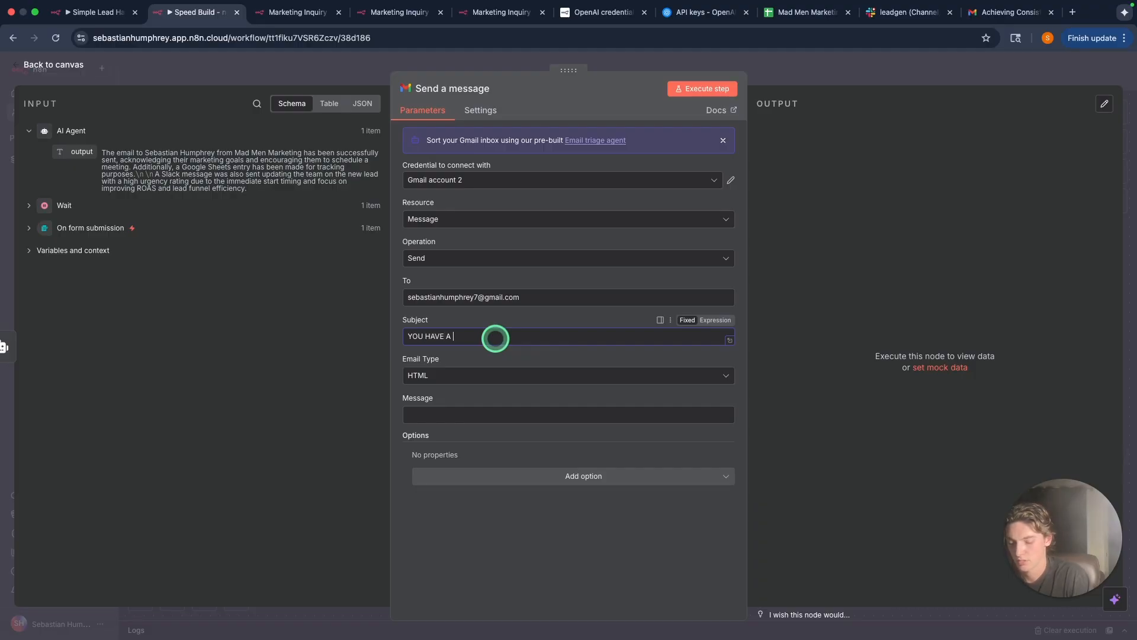
{"action": "type", "text": "YOU HAVE A LEAD!"}
Map the AI Agent's output into the message body as {{ $json.output }}, execute the step, and return to the canvas.
{"action": "left_click", "coordinate": [521, 416]}
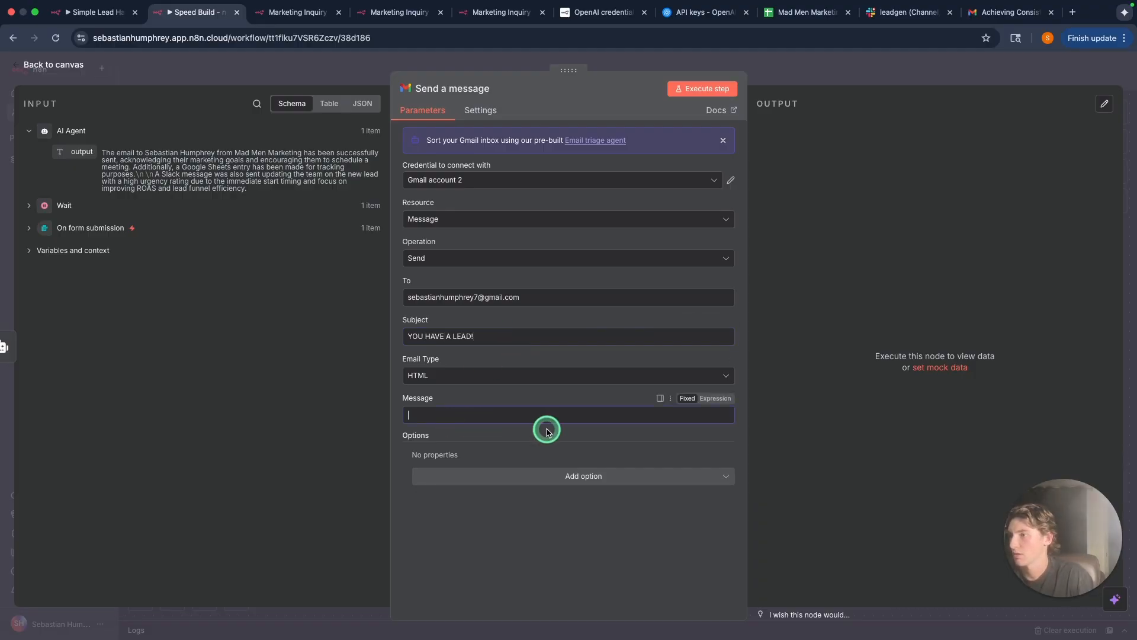
{"action": "left_click", "coordinate": [507, 439]}
{"action": "left_click_drag", "start_coordinate": [82, 152], "coordinate": [468, 418]}
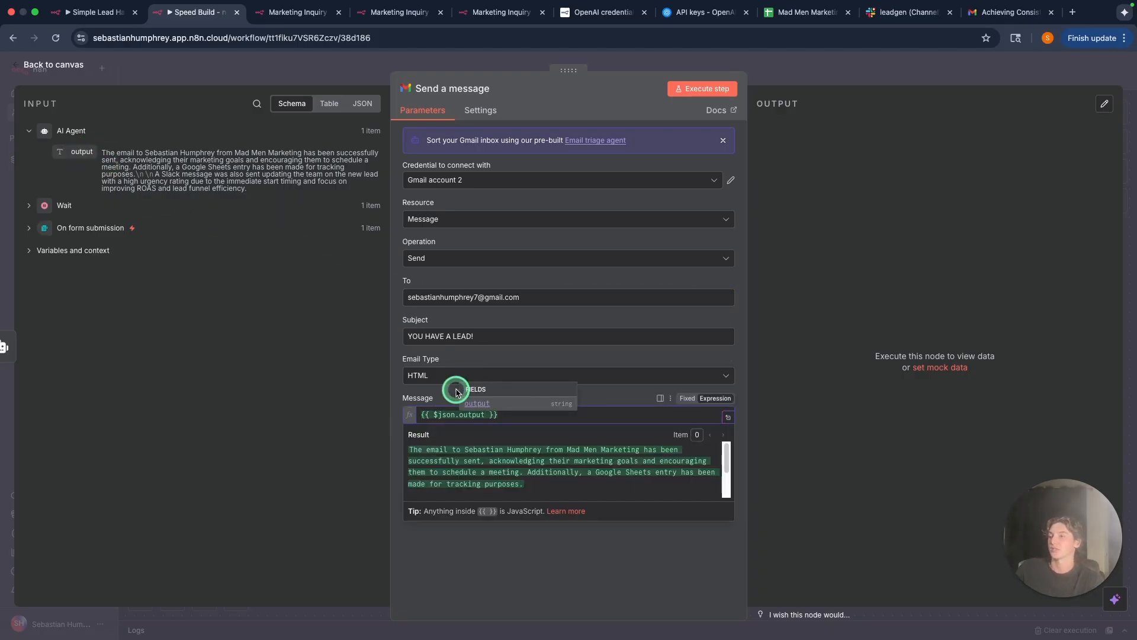
{"action": "left_click", "coordinate": [728, 579]}
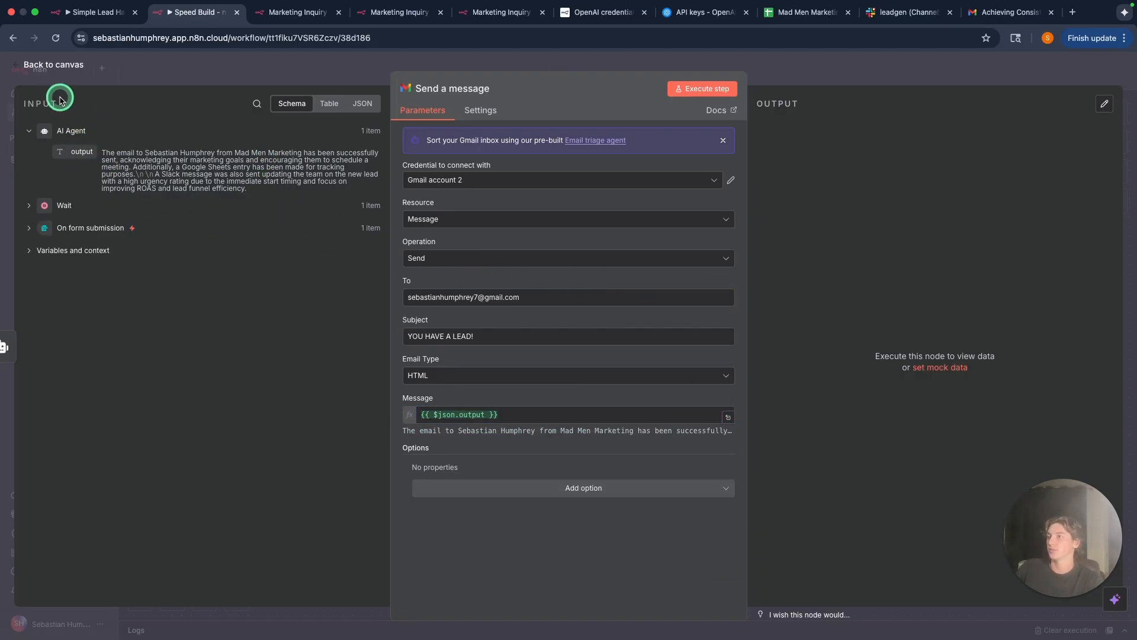
{"action": "left_click", "coordinate": [707, 88]}
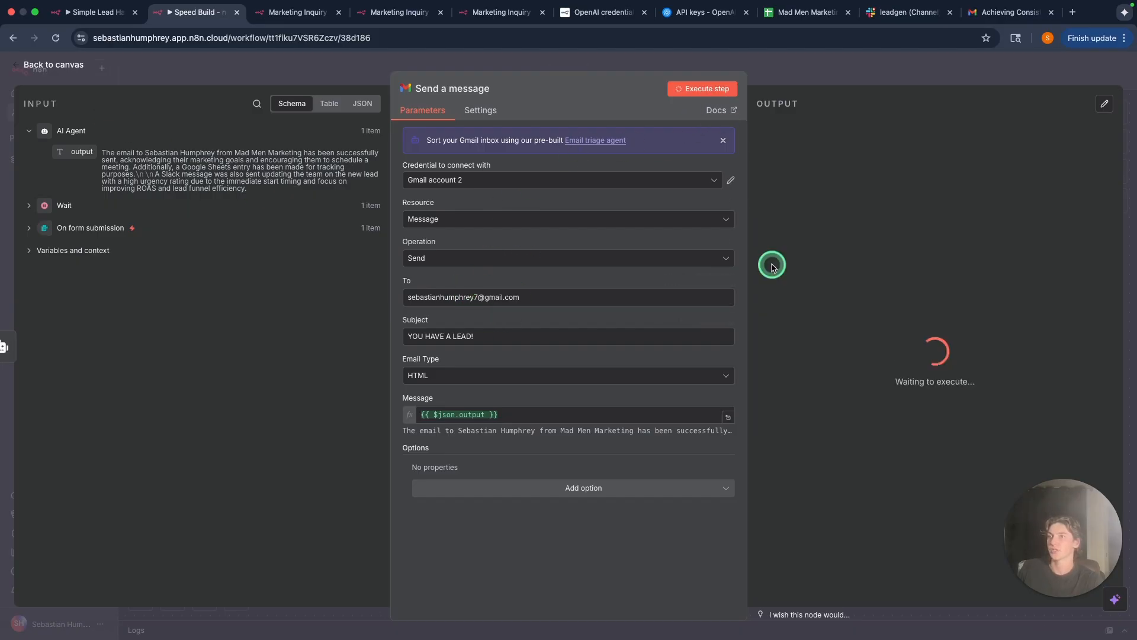
{"action": "left_click", "coordinate": [64, 65]}
Switch to Gmail, look for the new YOU HAVE A LEAD! notification in the inbox, and open it to read its contents.
{"action": "left_click", "coordinate": [1010, 12]}
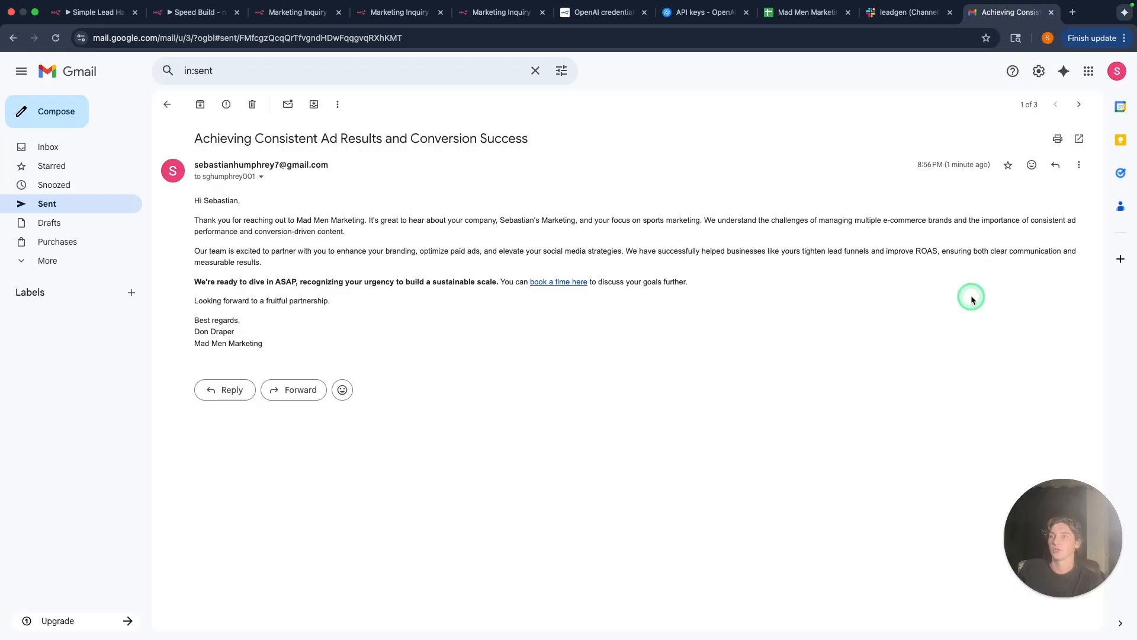
{"action": "left_click", "coordinate": [164, 107]}
{"action": "left_click", "coordinate": [47, 146]}
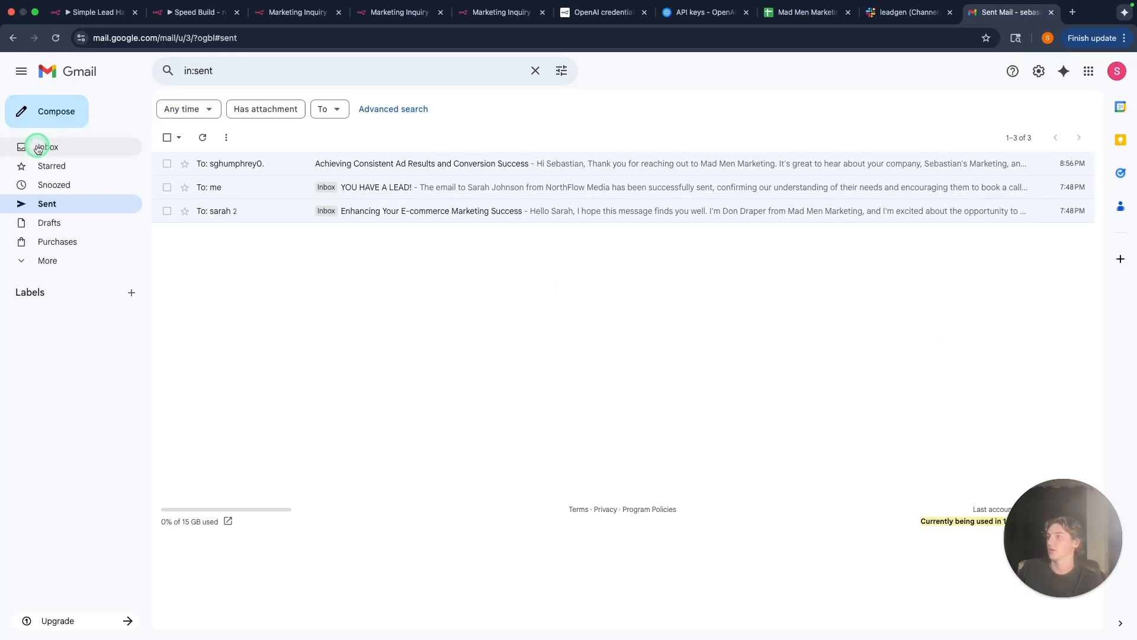
{"action": "left_click", "coordinate": [458, 39]}
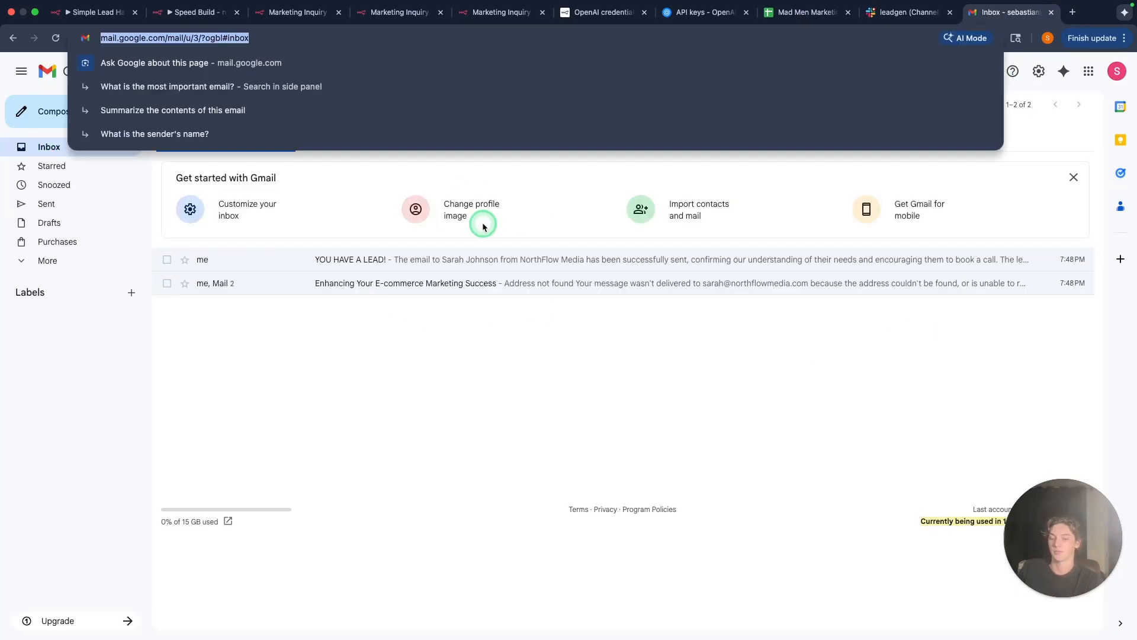
{"action": "left_click", "coordinate": [483, 226]}
{"action": "left_click", "coordinate": [256, 39]}
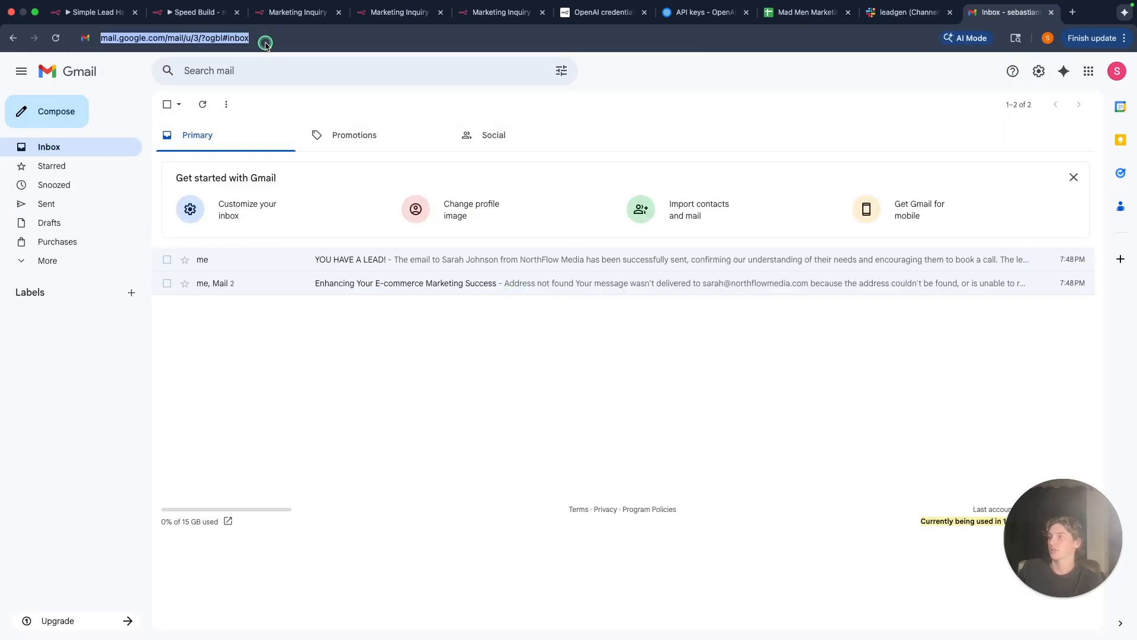
{"action": "left_click", "coordinate": [353, 164]}
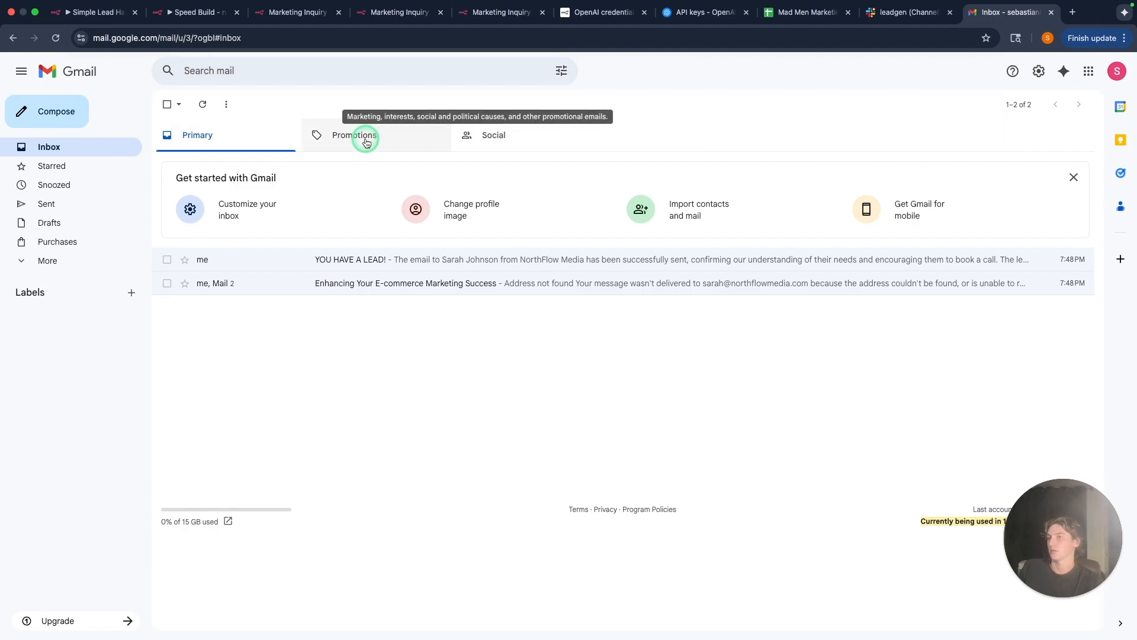
{"action": "left_click", "coordinate": [93, 207]}
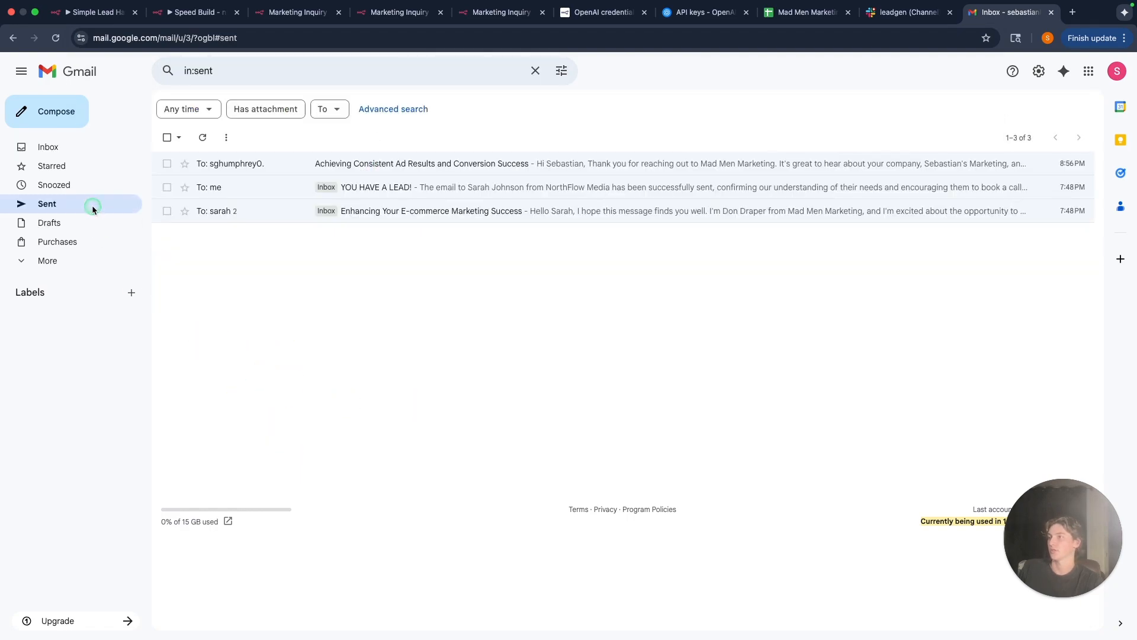
{"action": "left_click", "coordinate": [95, 148]}
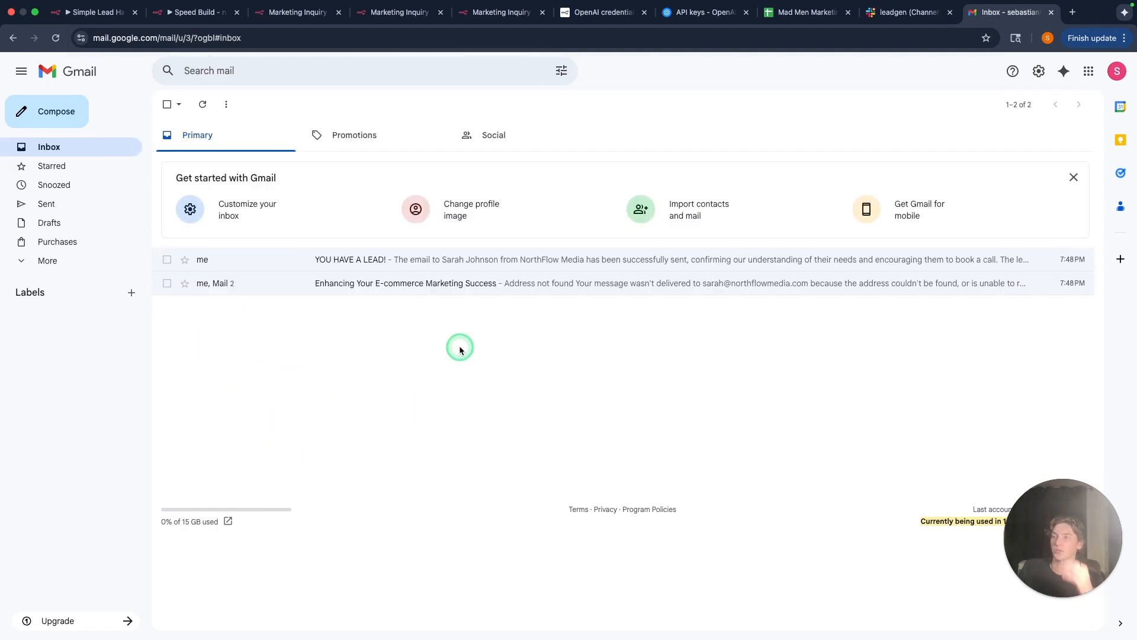
{"action": "left_click", "coordinate": [229, 262]}
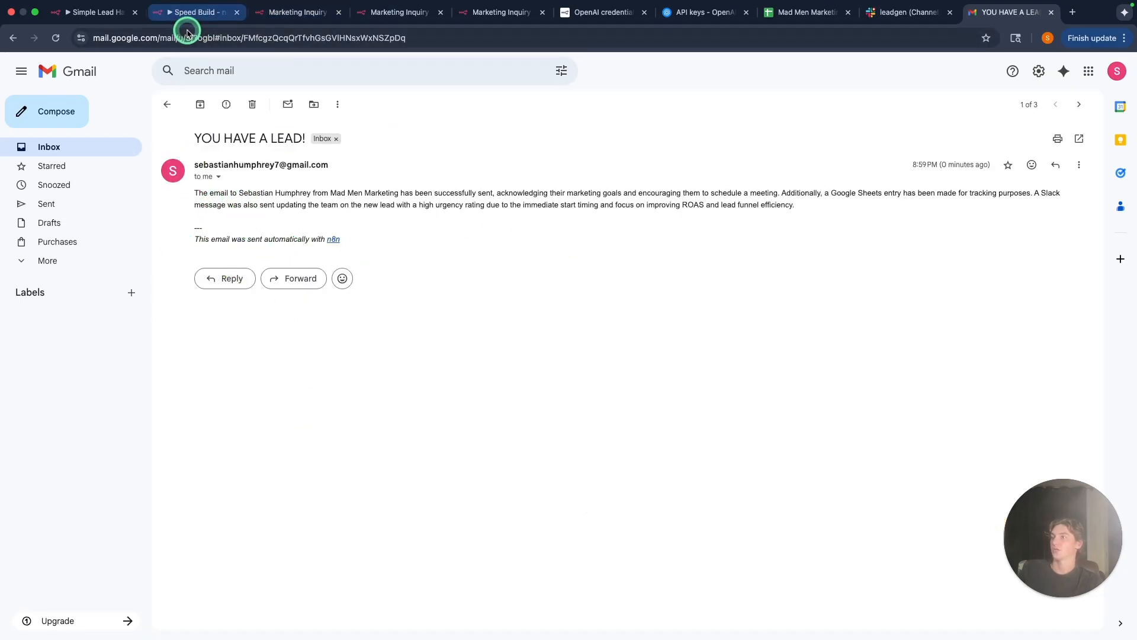
In the Speed Build workflow's final Gmail node, add the Append n8n Attribution option, switch it off, and return to the canvas.
{"action": "left_click", "coordinate": [191, 13]}
{"action": "right_click", "coordinate": [848, 313]}
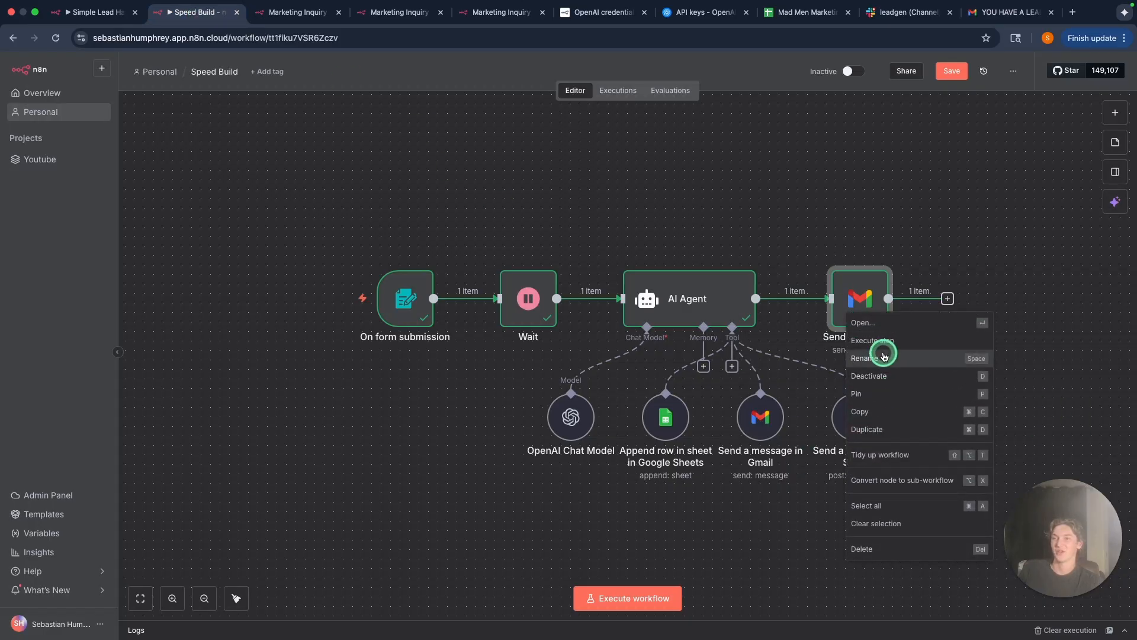
{"action": "key", "text": "Return"}
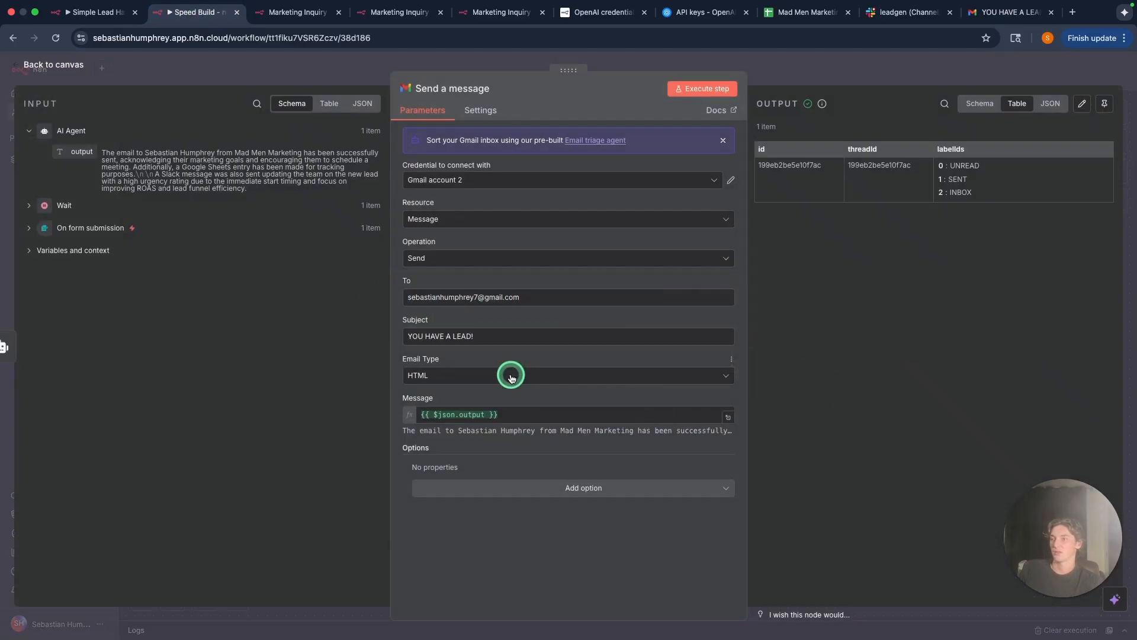
{"action": "left_click", "coordinate": [467, 480]}
{"action": "left_click", "coordinate": [472, 337]}
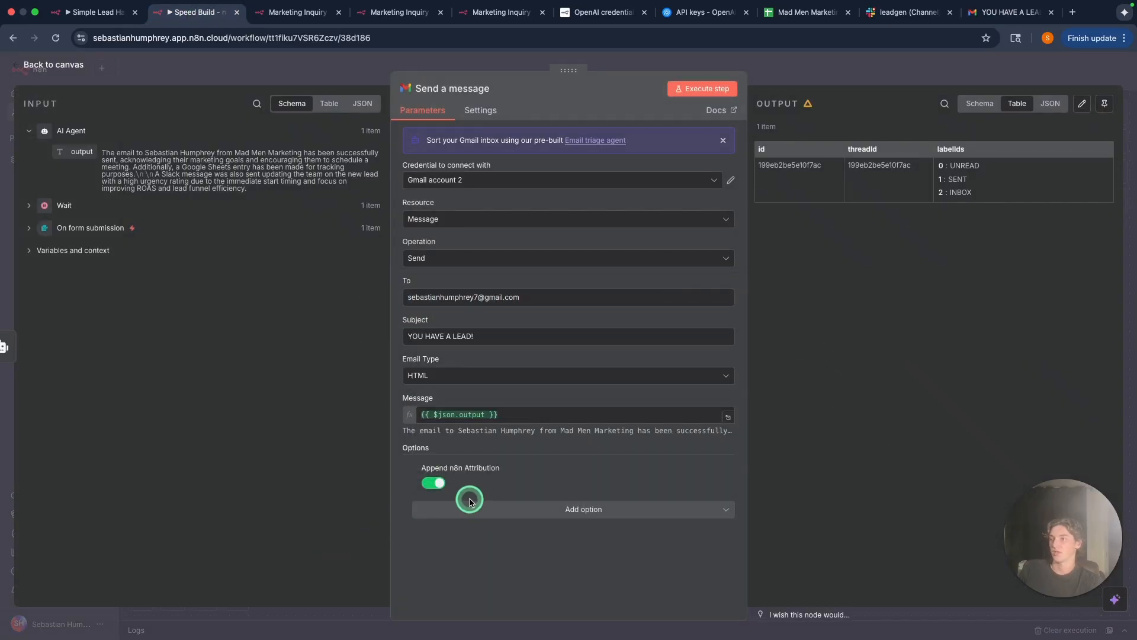
{"action": "left_click", "coordinate": [435, 483]}
{"action": "left_click", "coordinate": [32, 67]}
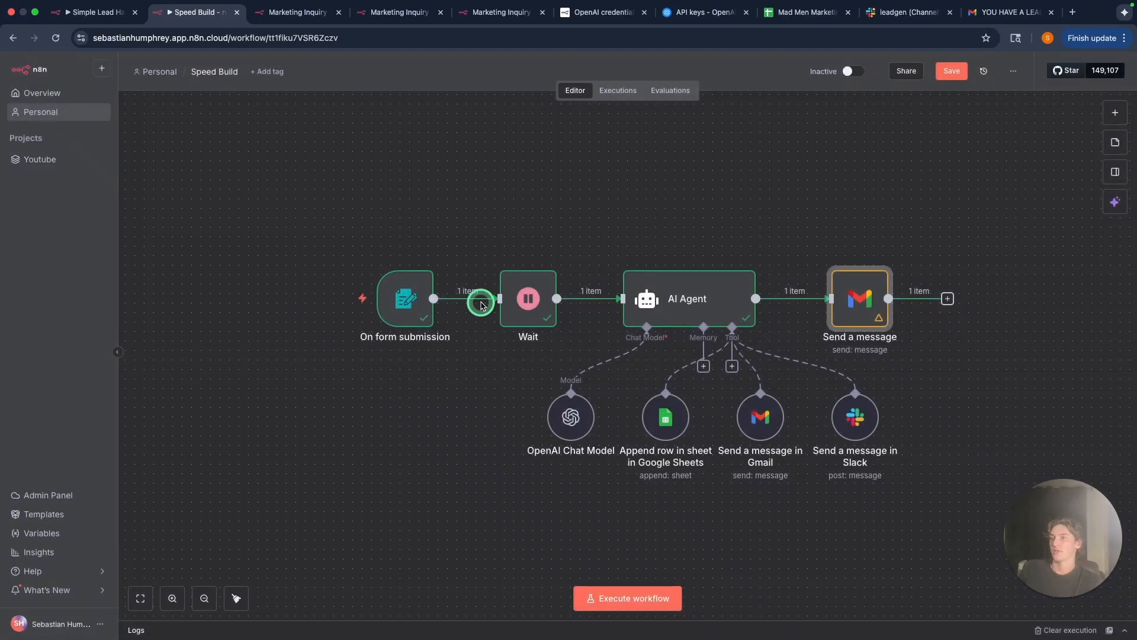
Execute only the Send a message node after the AI Agent to send the notification again.
{"action": "right_click", "coordinate": [877, 328]}
{"action": "left_click", "coordinate": [901, 325]}
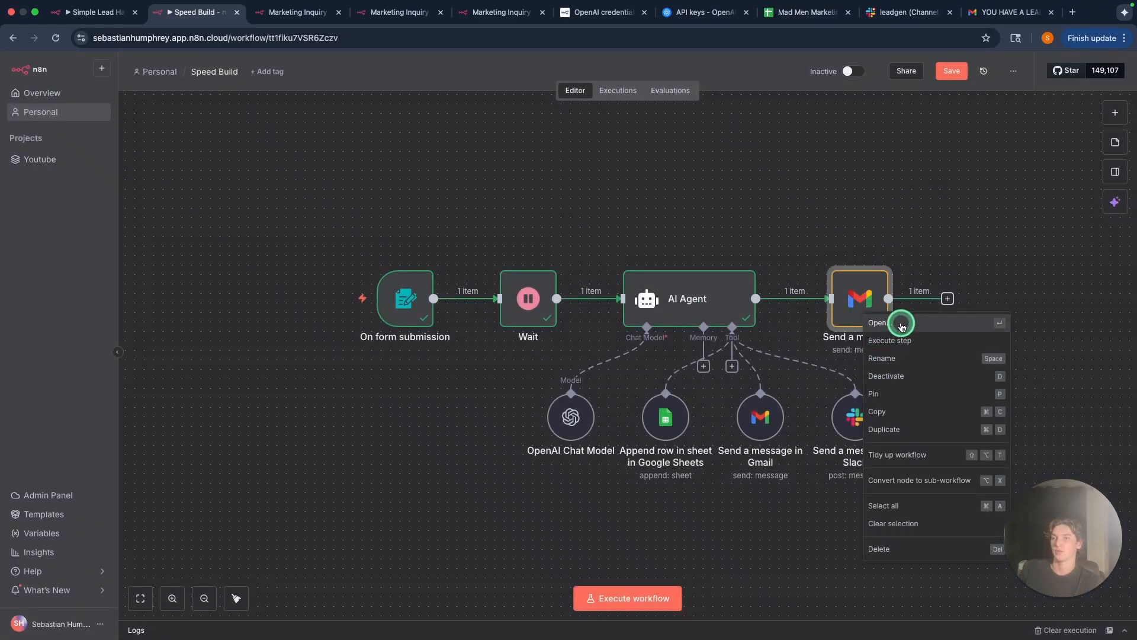
{"action": "left_click", "coordinate": [889, 340]}
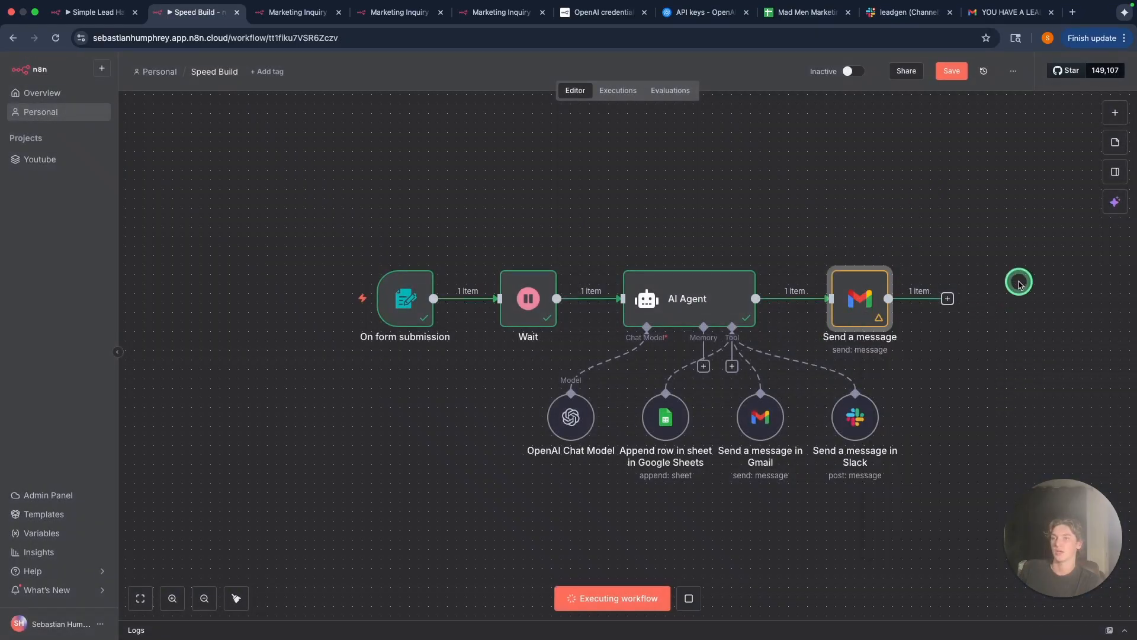
Open the newest YOU HAVE A LEAD! email in the Gmail inbox, check its footer for the n8n attribution, and return to the inbox.
{"action": "left_click", "coordinate": [1012, 15]}
{"action": "left_click", "coordinate": [180, 118]}
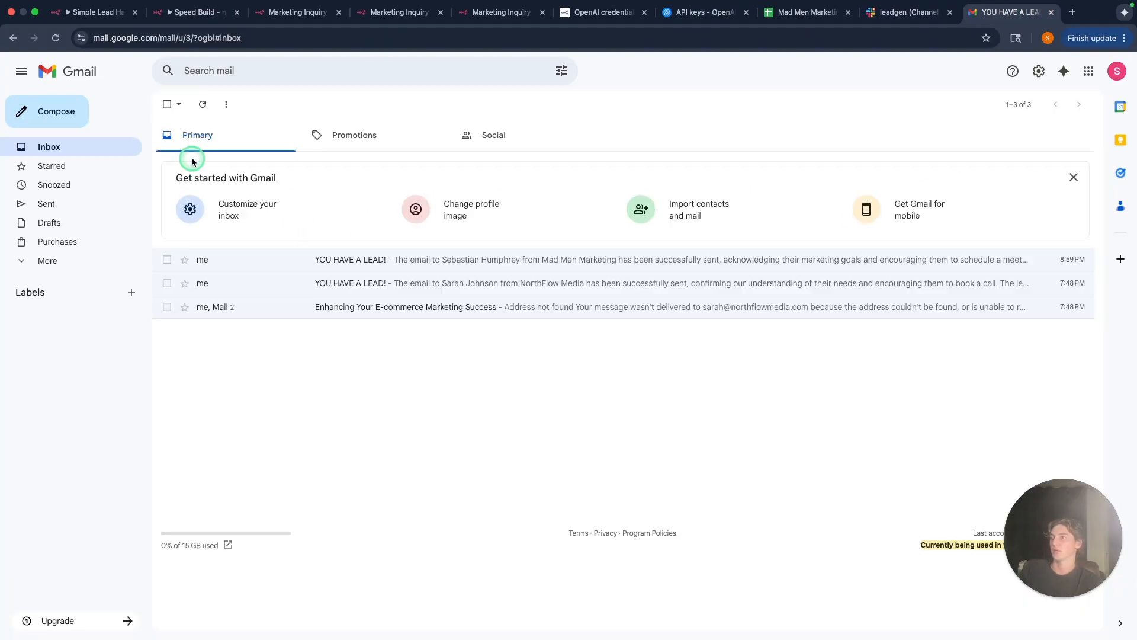
{"action": "left_click", "coordinate": [298, 170]}
{"action": "left_click", "coordinate": [230, 262]}
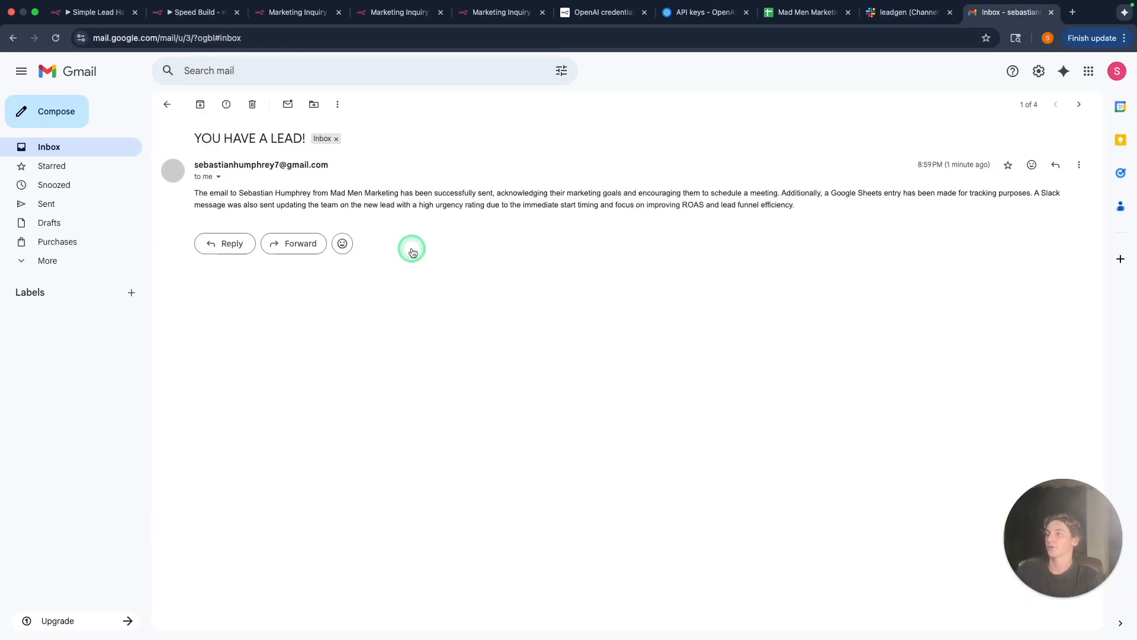
{"action": "left_click", "coordinate": [164, 107]}
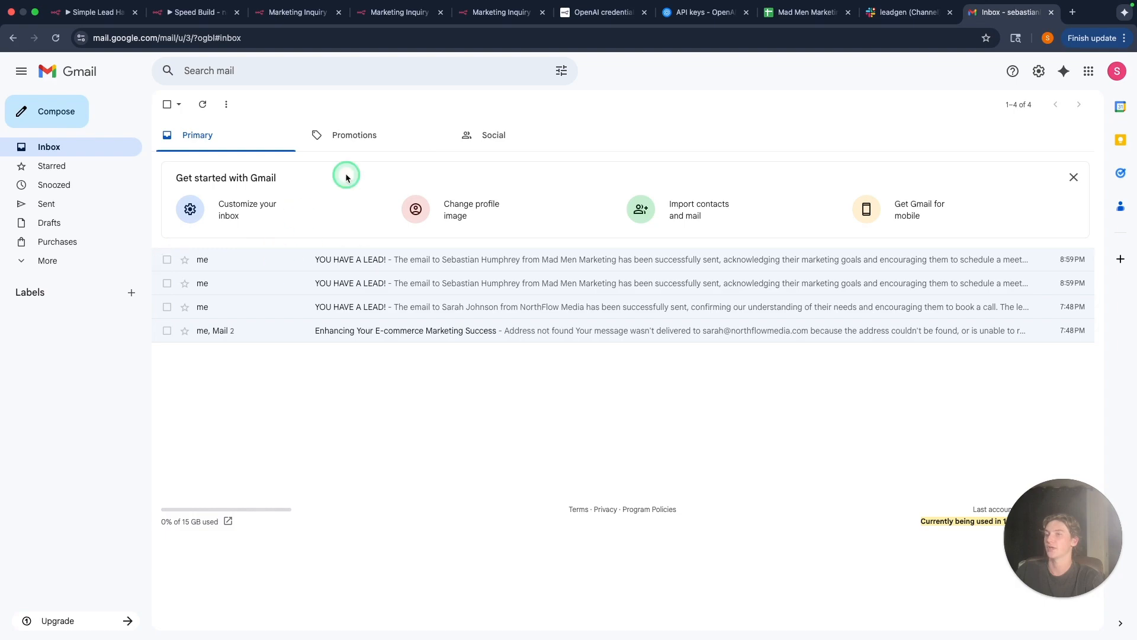
Return to the Speed Build workflow and save it.
{"action": "left_click", "coordinate": [200, 12]}
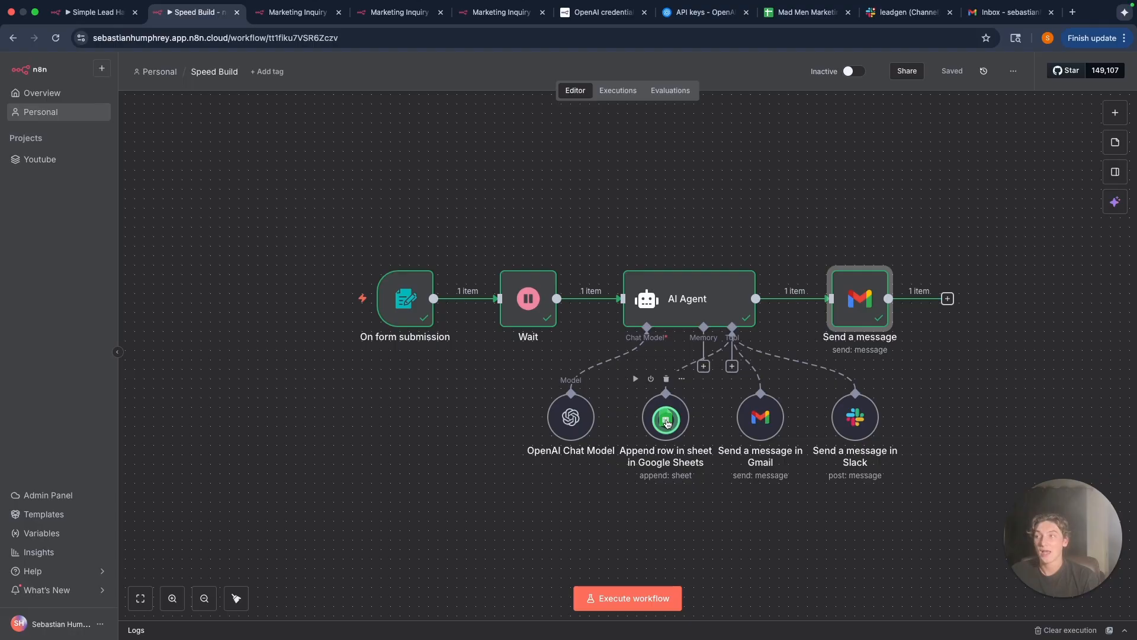
{"action": "left_click", "coordinate": [661, 449]}
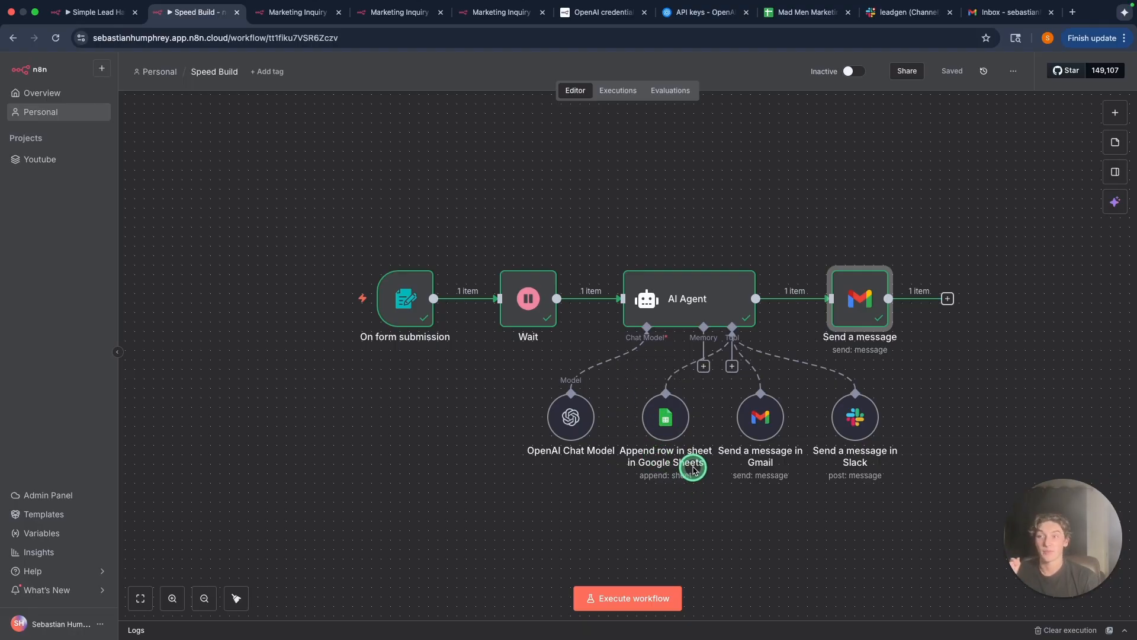
{"action": "mouse_move", "coordinate": [327, 347]}
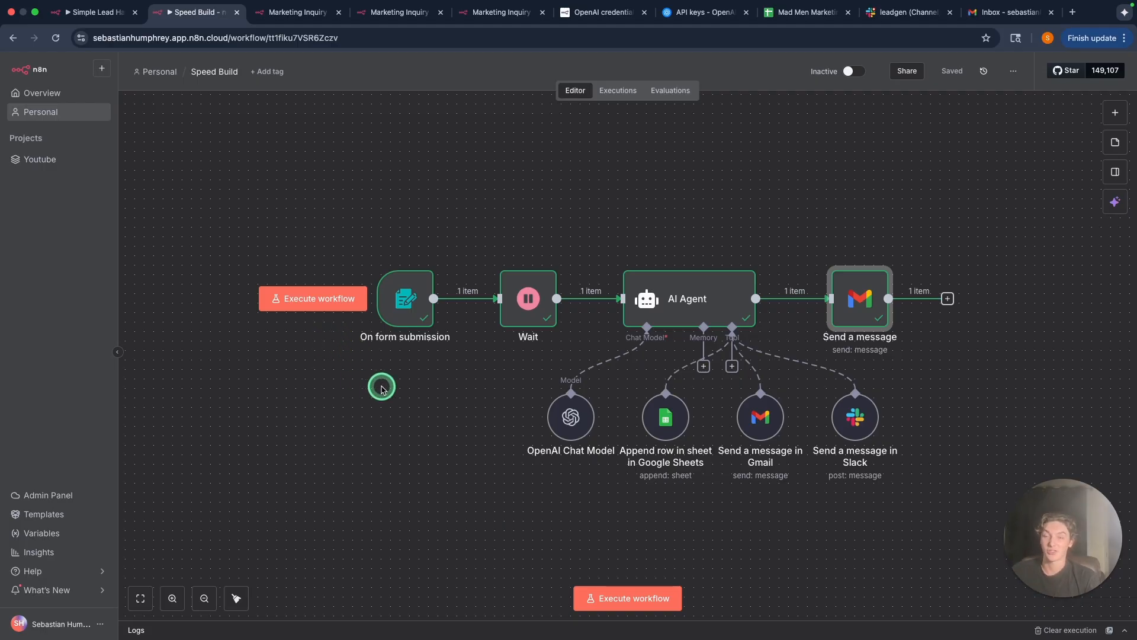
{"action": "mouse_move", "coordinate": [415, 371]}
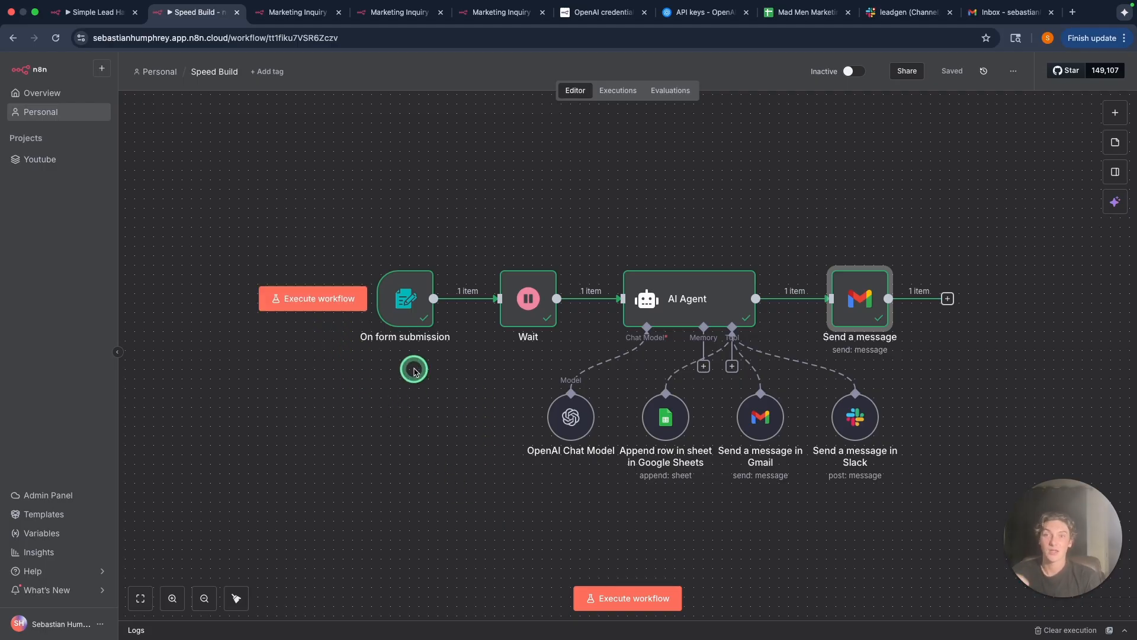